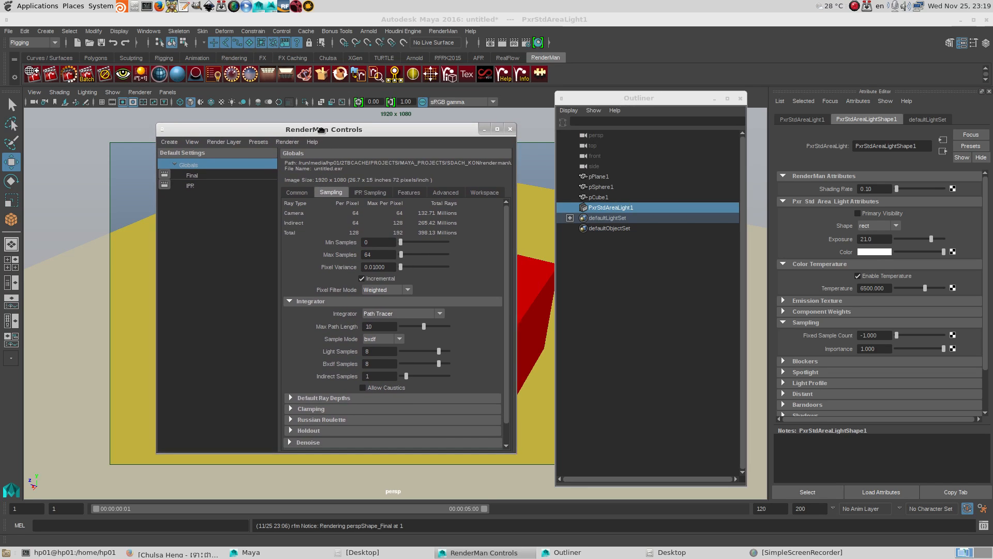
Step: Review the RenderManStudio-20.4-maya2016 plug-ins' load settings in the Plug-in Manager and close it
drag(324, 133, 306, 117)
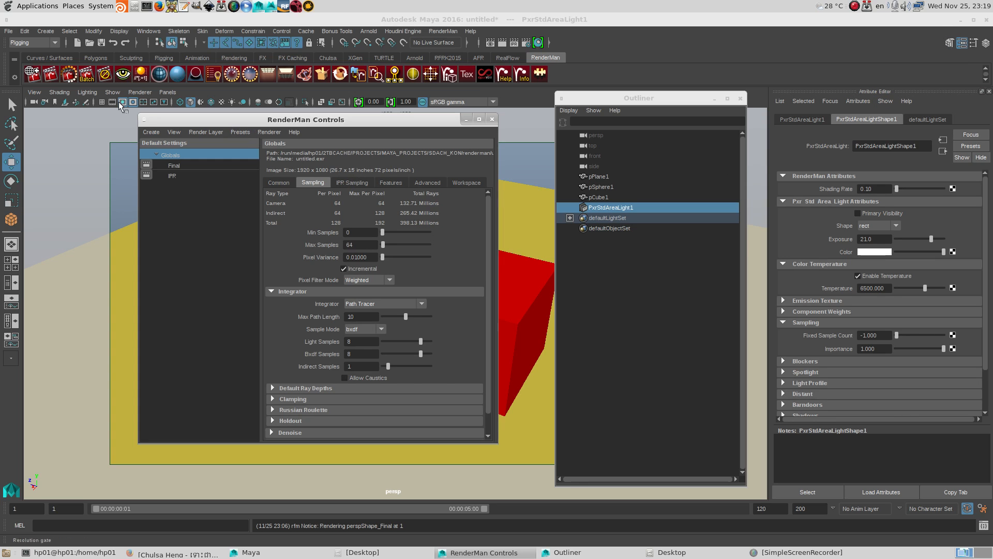
click(149, 31)
mouse_move(258, 99)
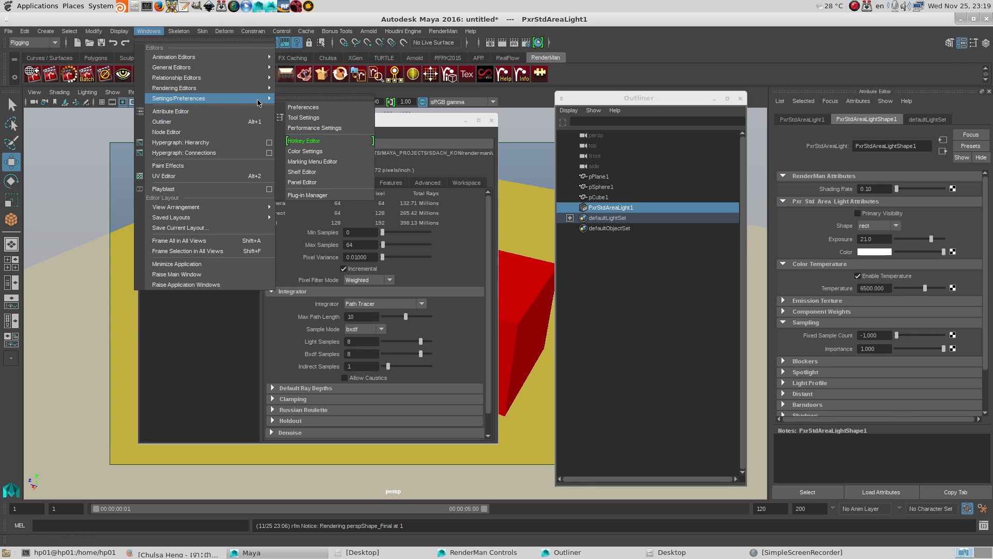
click(311, 195)
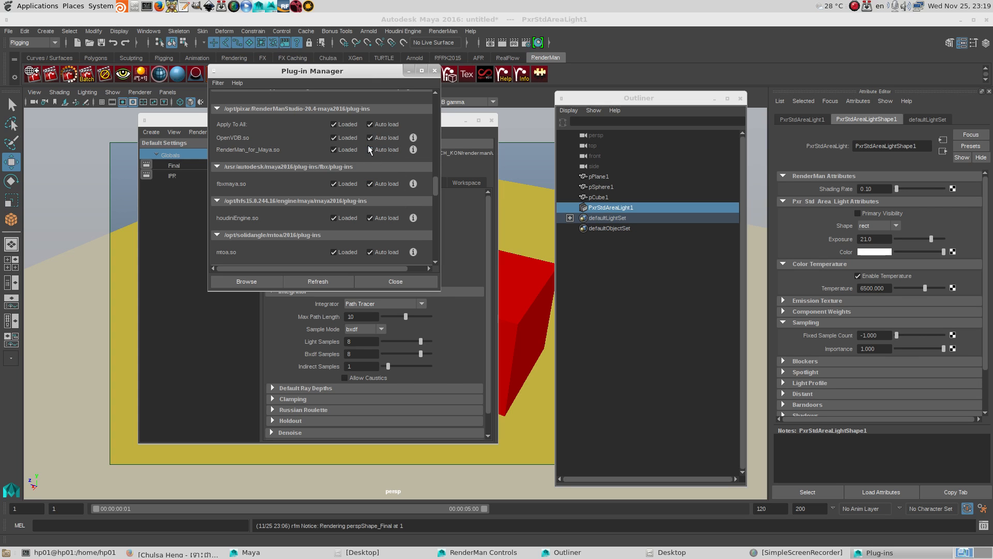
click(393, 284)
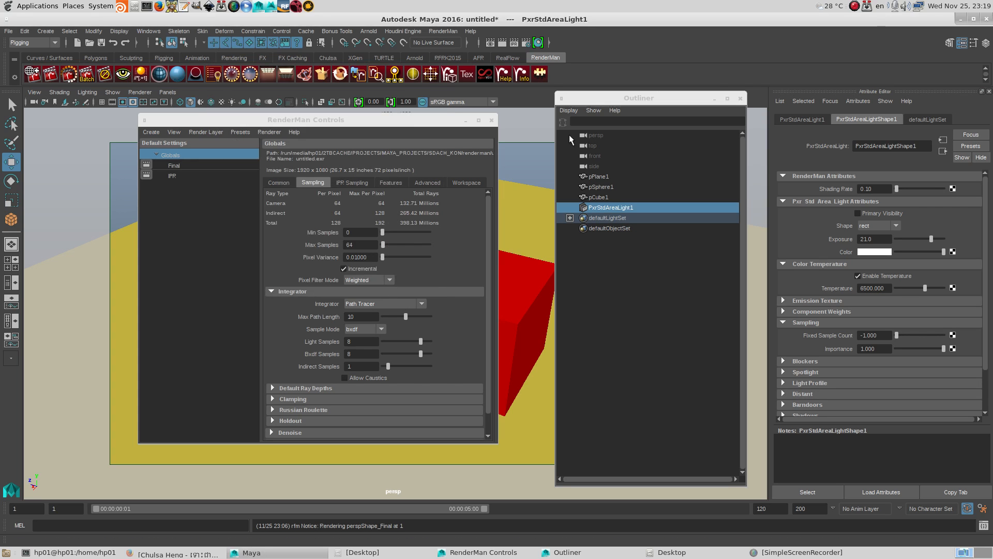
Step: Minimize the Outliner, Maya and Desktop folder windows and rearrange the desktop icons
click(715, 101)
click(961, 19)
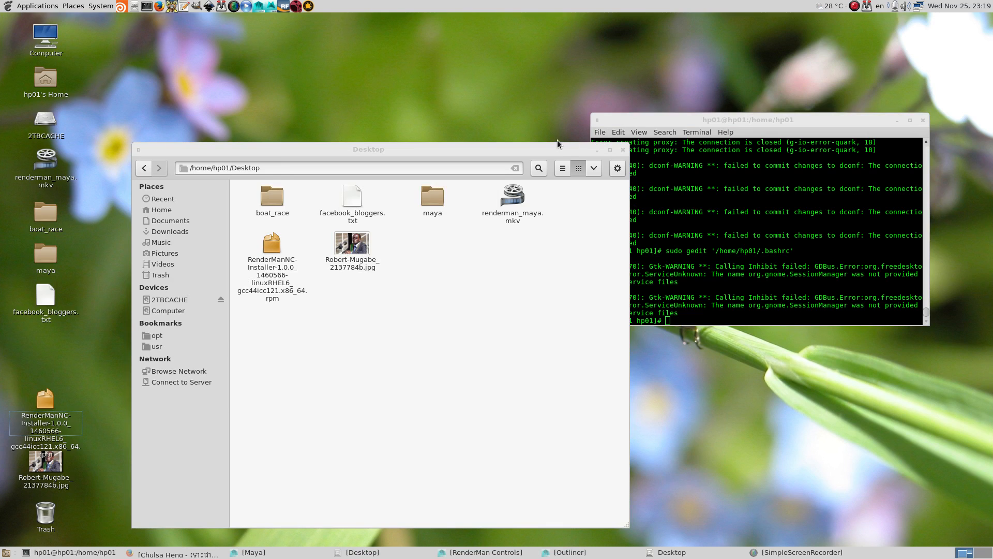
click(597, 149)
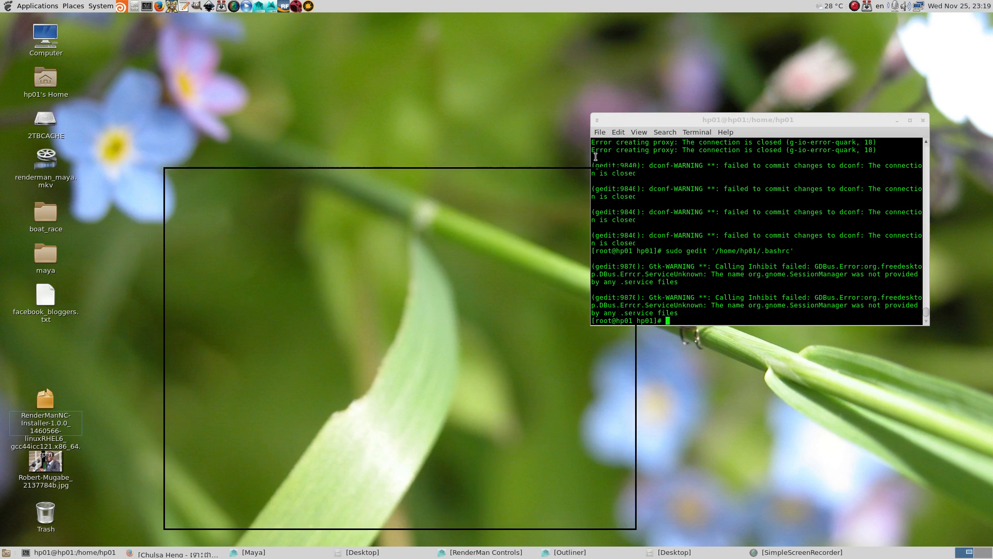
right_click(169, 254)
click(206, 310)
Step: Permanently delete the Robert-Mugabe_2137784b.jpg image from the desktop and rearrange the remaining icons
click(59, 349)
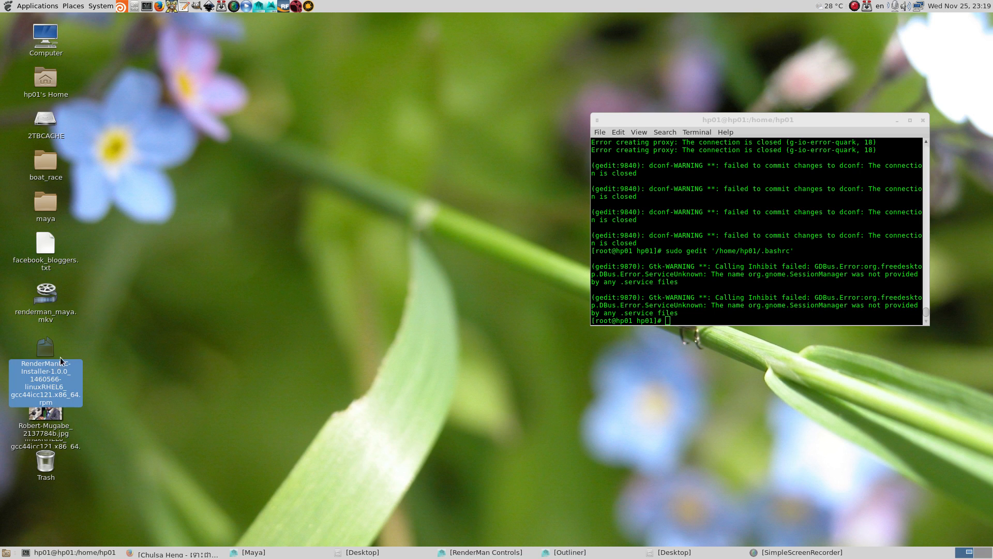
click(78, 348)
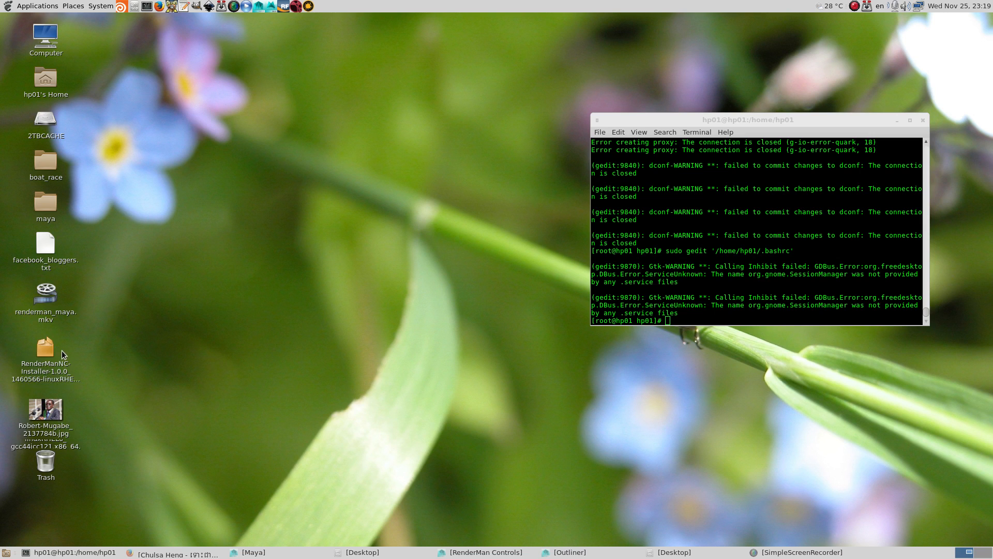
click(50, 349)
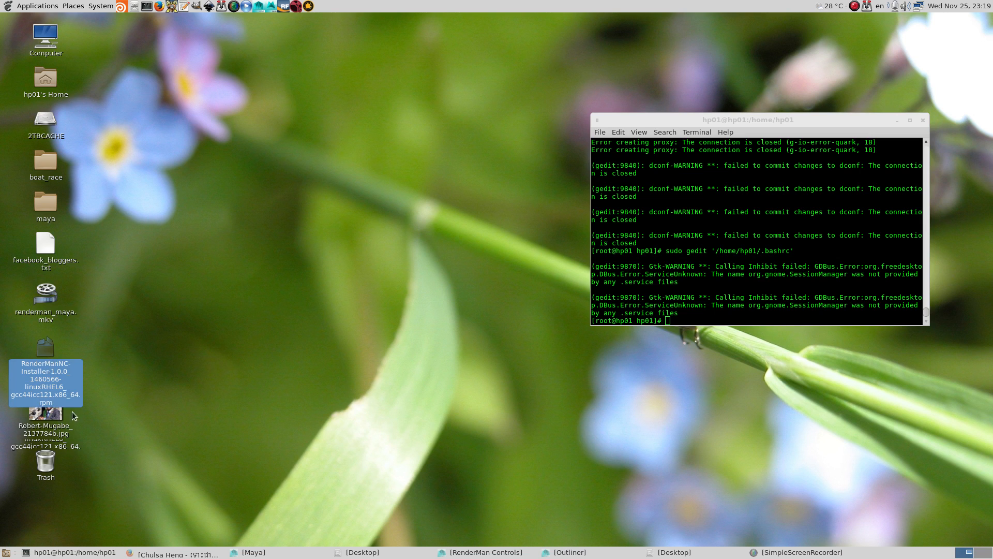
click(58, 411)
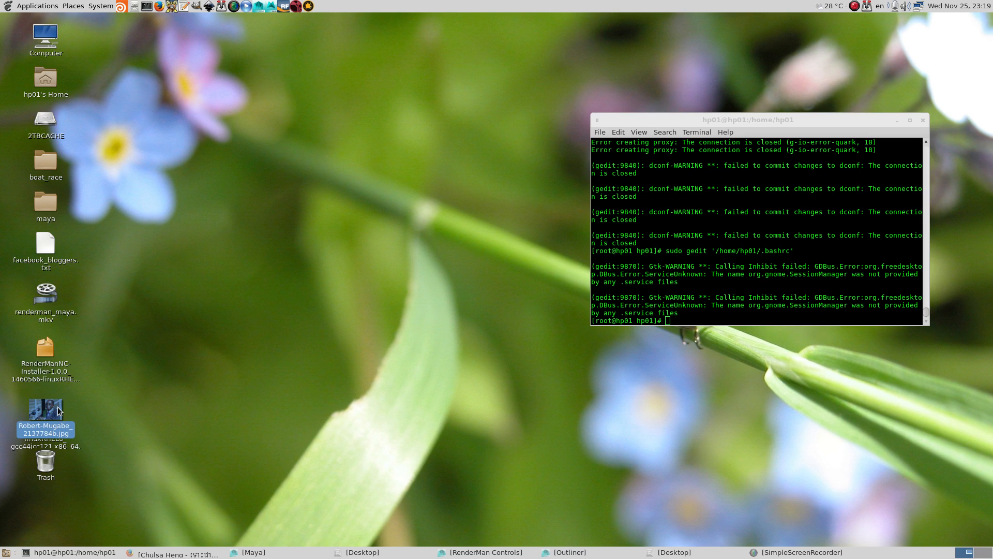
key(shift+Delete)
key(Return)
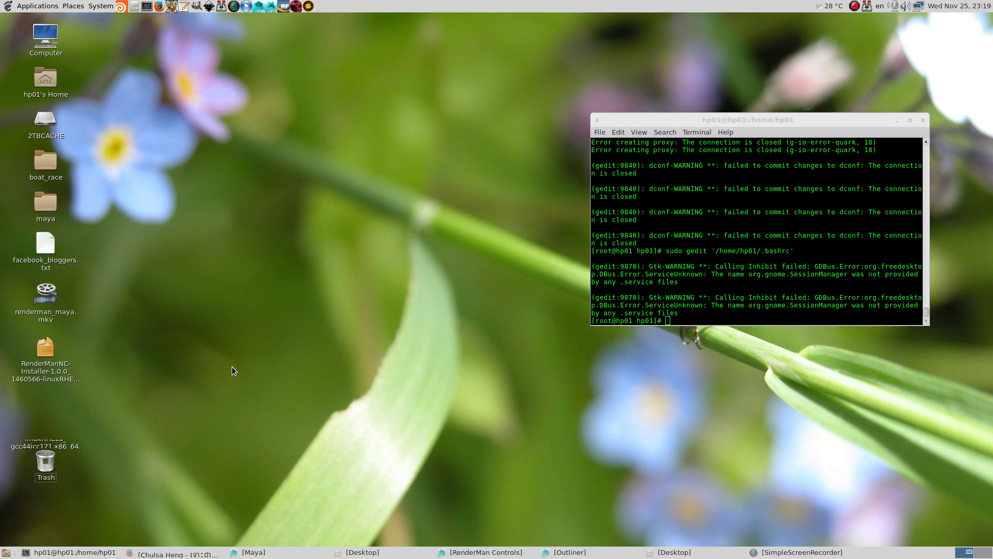
right_click(213, 366)
click(258, 420)
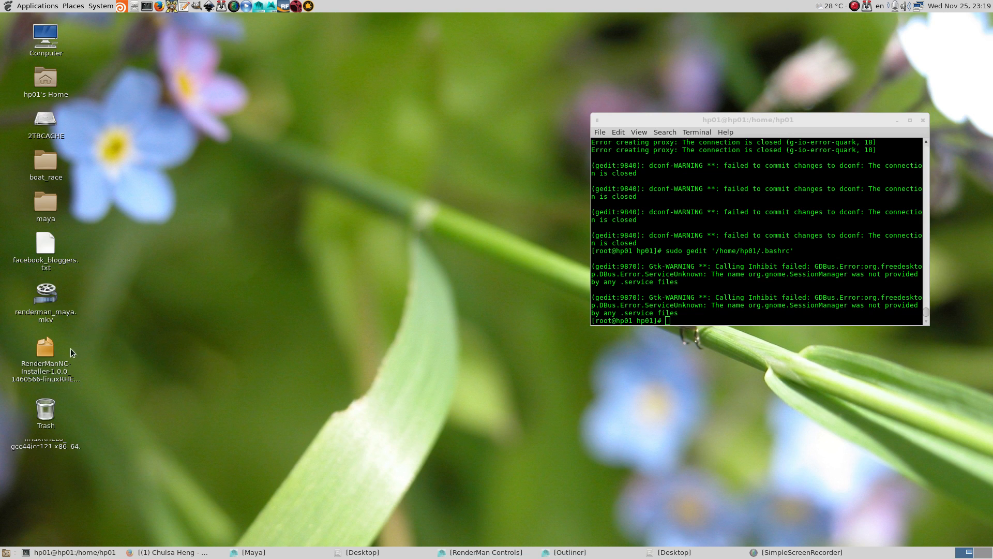
Step: Enter an rpm -Uvh command with the path of the desktop's RenderManNC-Installer package in the root terminal, without running it
click(45, 349)
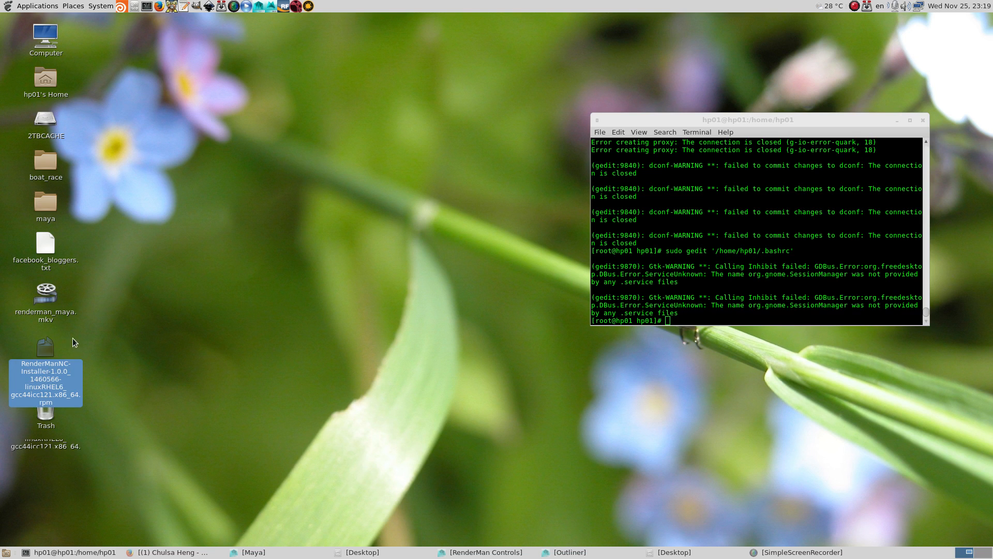
click(113, 333)
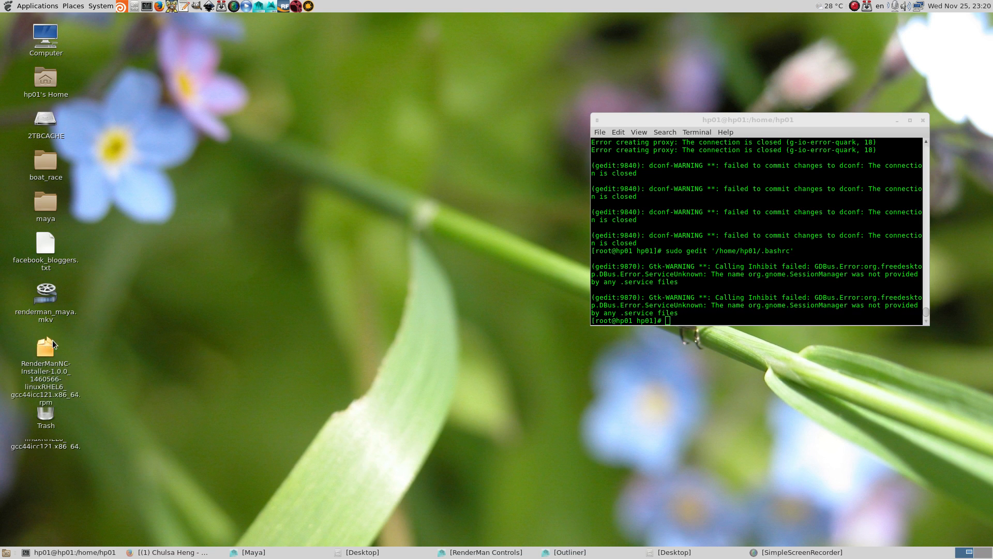
click(51, 339)
click(199, 327)
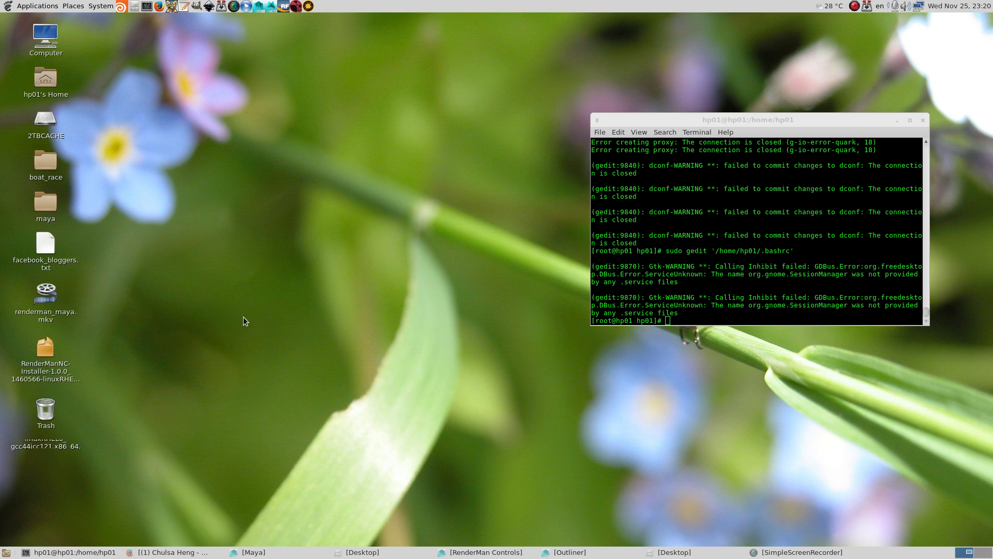
click(711, 204)
text(rp)
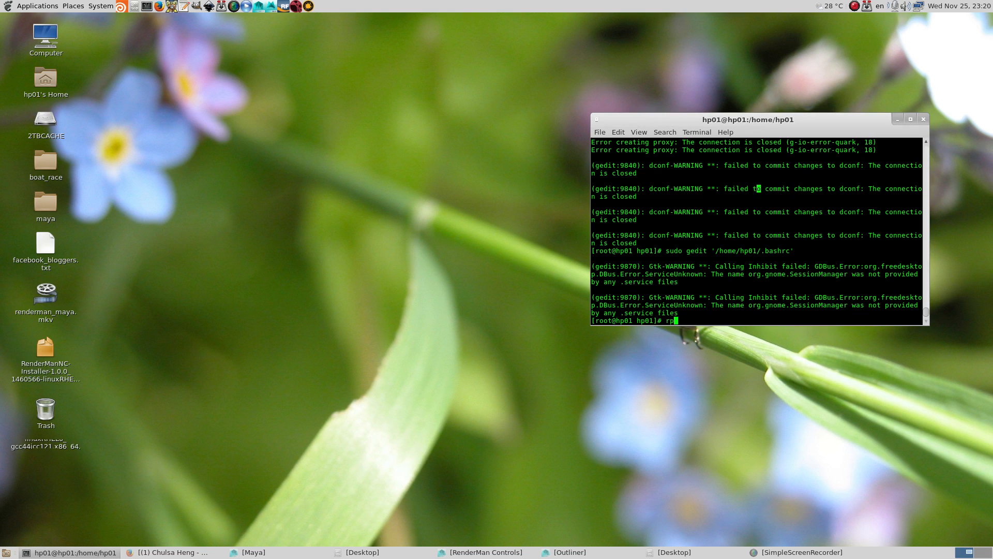
text(m -Uvh)
drag(45, 348, 719, 215)
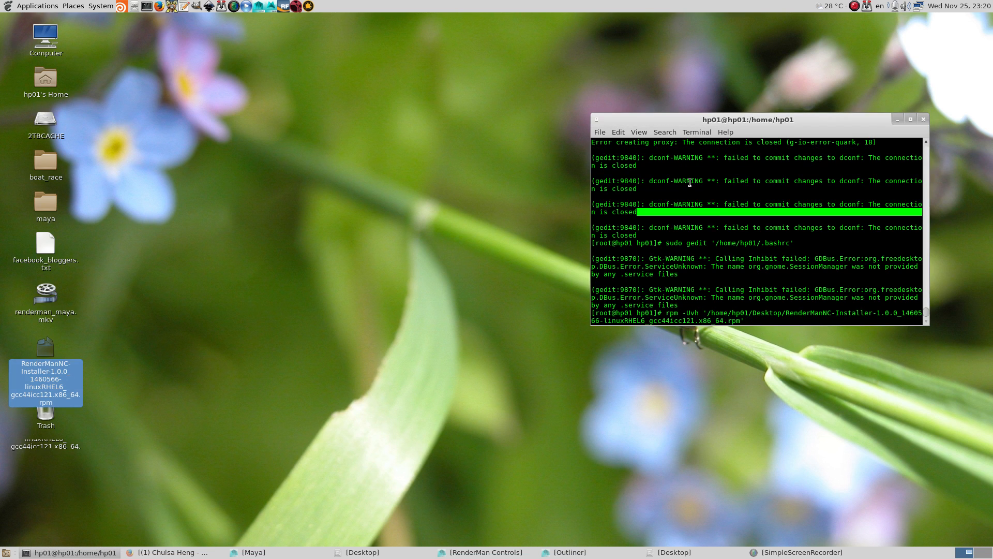
Step: Clear the unexecuted rpm command from the terminal prompt
key(BackSpace)
key(BackSpace)
key(BackSpace)
key(BackSpace)
key(BackSpace)
key(BackSpace)
key(BackSpace)
key(BackSpace)
key(BackSpace)
key(BackSpace)
key(BackSpace)
key(BackSpace)
key(BackSpace)
key(BackSpace)
key(BackSpace)
key(BackSpace)
key(BackSpace)
key(BackSpace)
key(BackSpace)
key(BackSpace)
key(shift+Home)
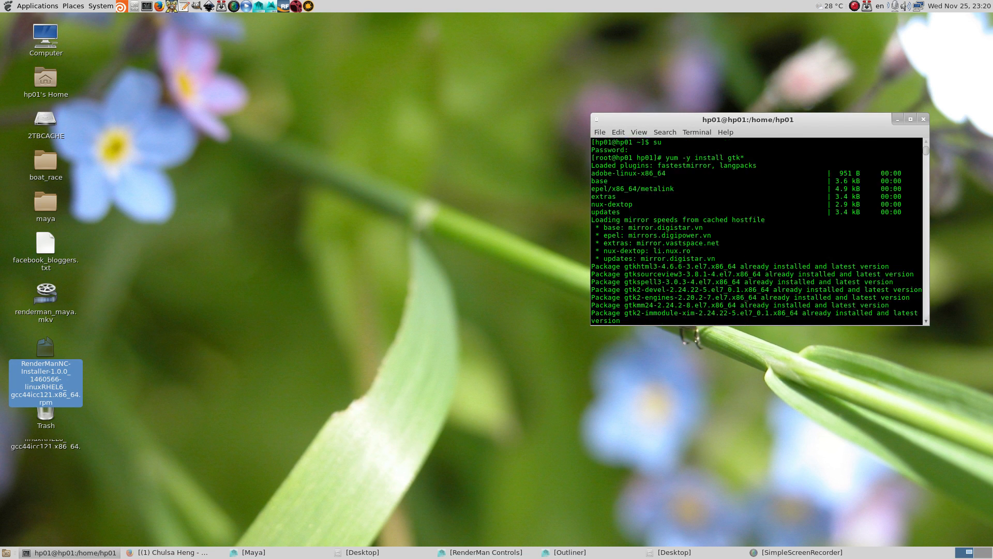
key(shift+End)
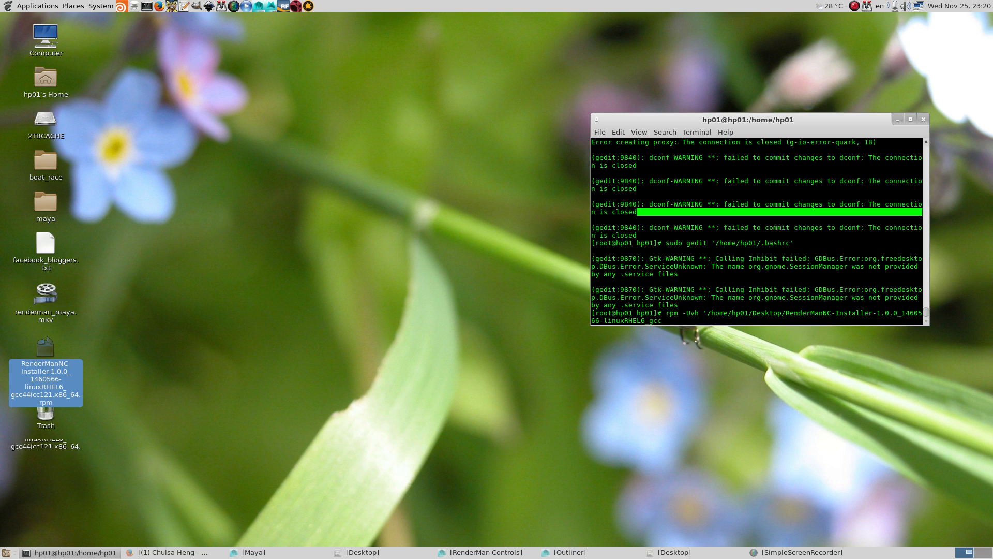
key(BackSpace)
key(BackSpace)
key(BackSpace)
key(BackSpace)
key(BackSpace)
key(BackSpace)
key(BackSpace)
key(BackSpace)
key(BackSpace)
key(BackSpace)
key(BackSpace)
key(BackSpace)
key(BackSpace)
key(BackSpace)
key(BackSpace)
key(BackSpace)
key(BackSpace)
key(BackSpace)
key(BackSpace)
key(BackSpace)
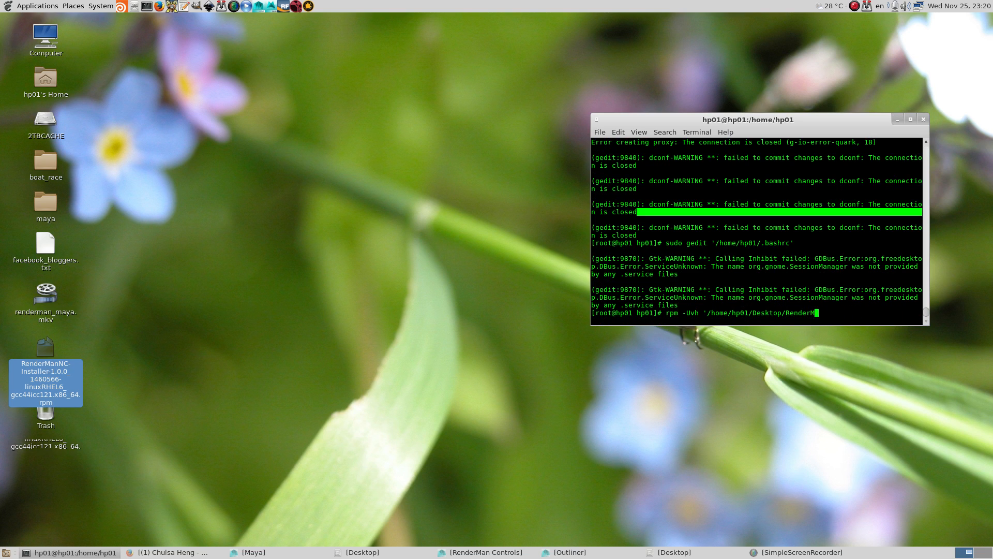
key(BackSpace)
key(BackSpace)
key(BackSpace)
key(BackSpace)
key(BackSpace)
key(BackSpace)
key(BackSpace)
key(BackSpace)
key(BackSpace)
key(BackSpace)
key(BackSpace)
key(BackSpace)
key(BackSpace)
key(BackSpace)
key(BackSpace)
key(BackSpace)
key(BackSpace)
key(BackSpace)
key(BackSpace)
key(BackSpace)
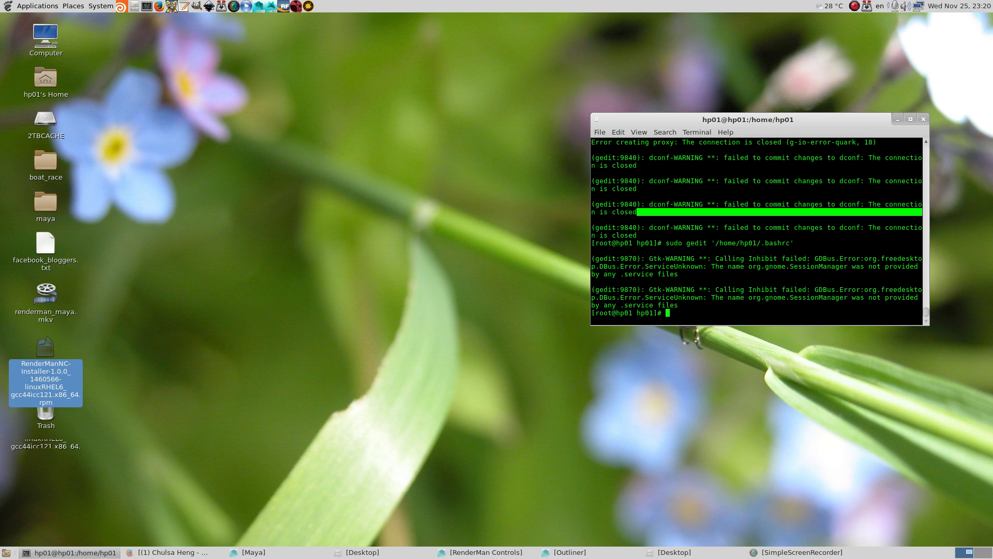
Step: Switch back to Maya, minimize the RenderMan Controls window and open the Plug-in Manager
click(264, 553)
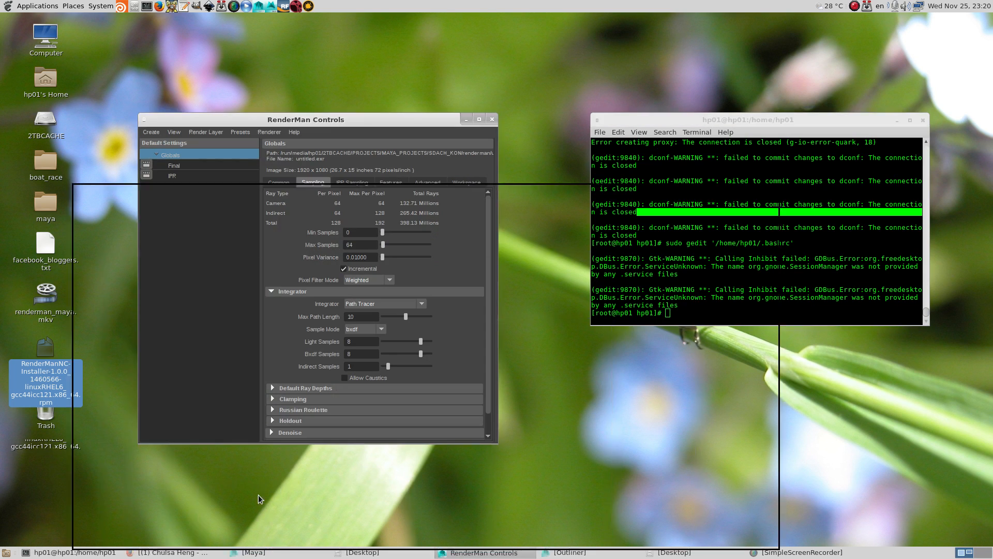
click(479, 120)
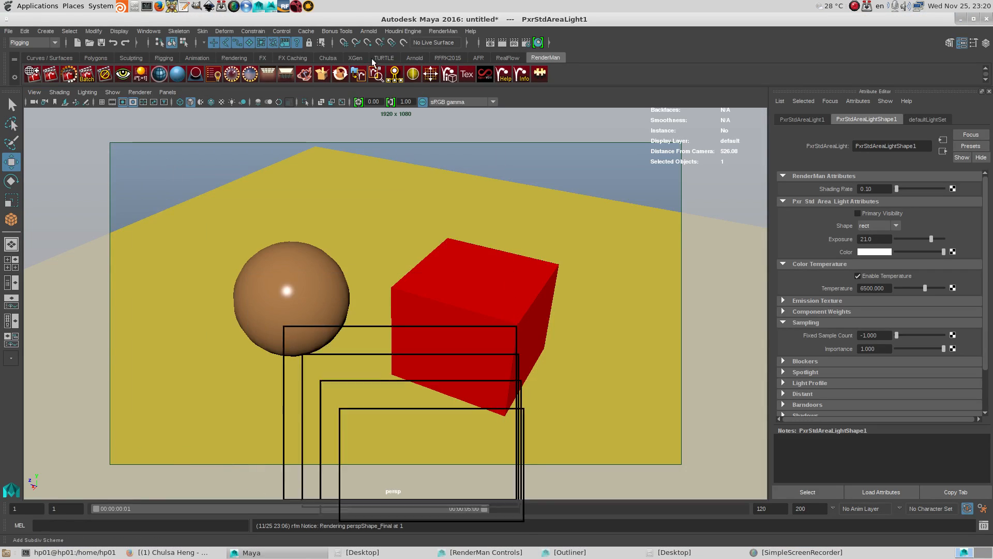
click(148, 31)
mouse_move(241, 99)
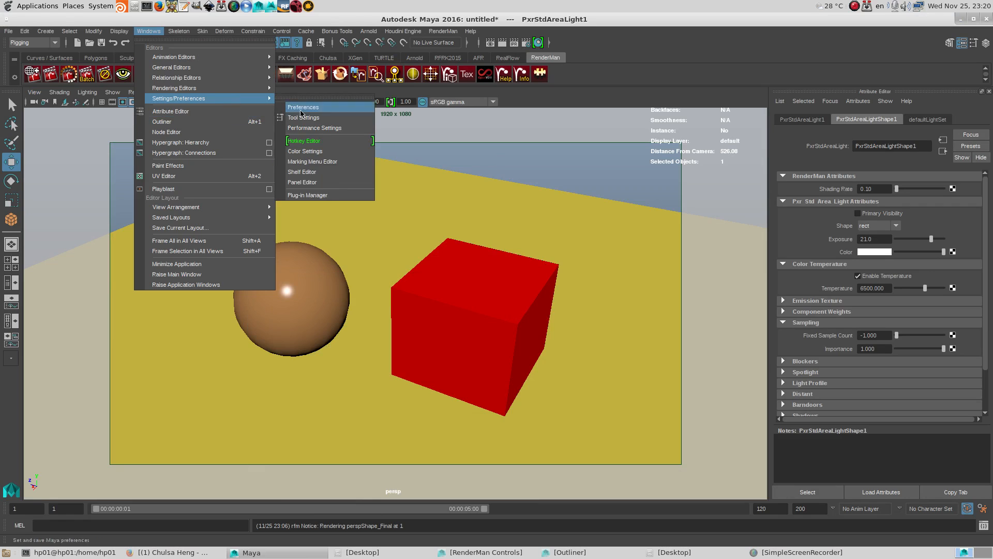
click(329, 195)
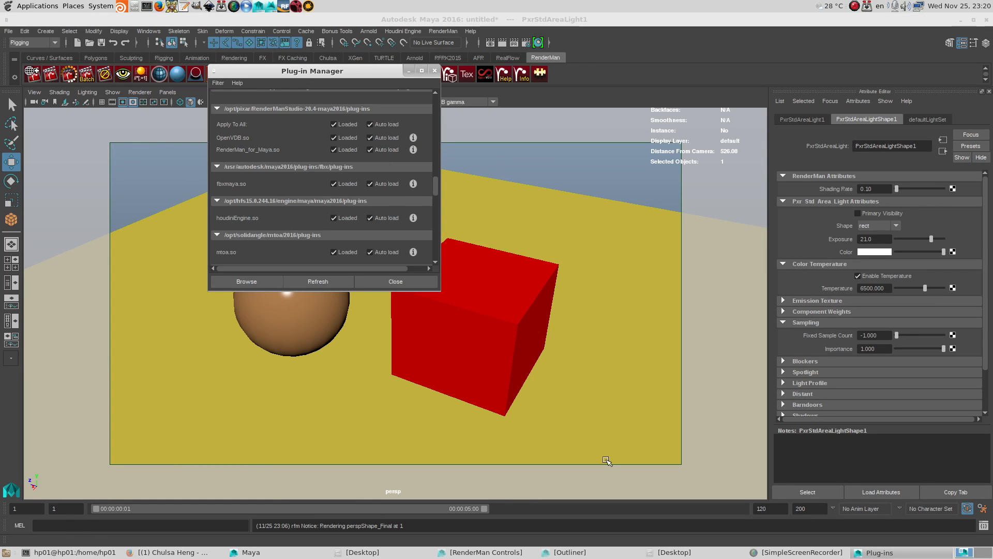
Step: Switch to the file manager and browse to /opt/pixar/RenderManStudio-20.4-maya2016/etc
click(672, 552)
drag(369, 152, 371, 124)
click(180, 307)
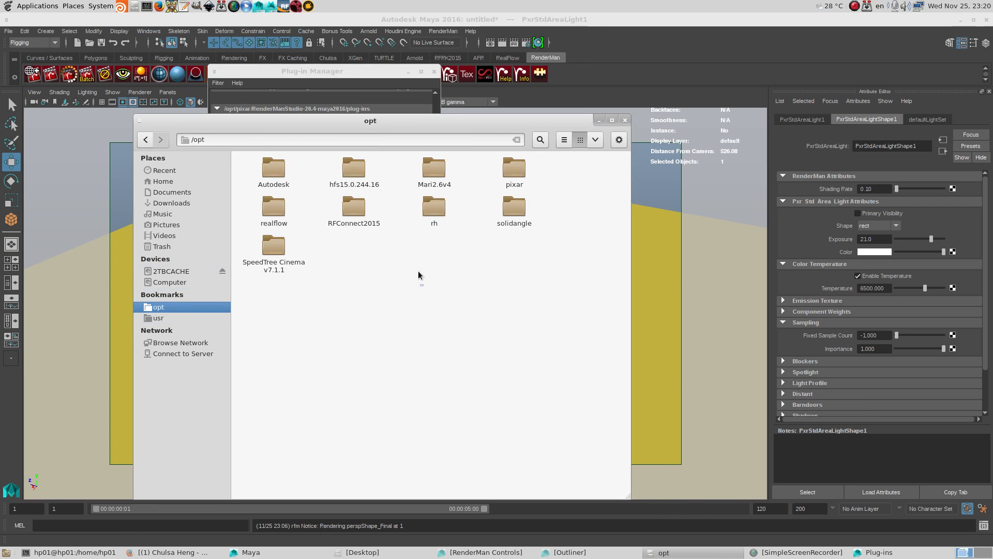
double_click(511, 169)
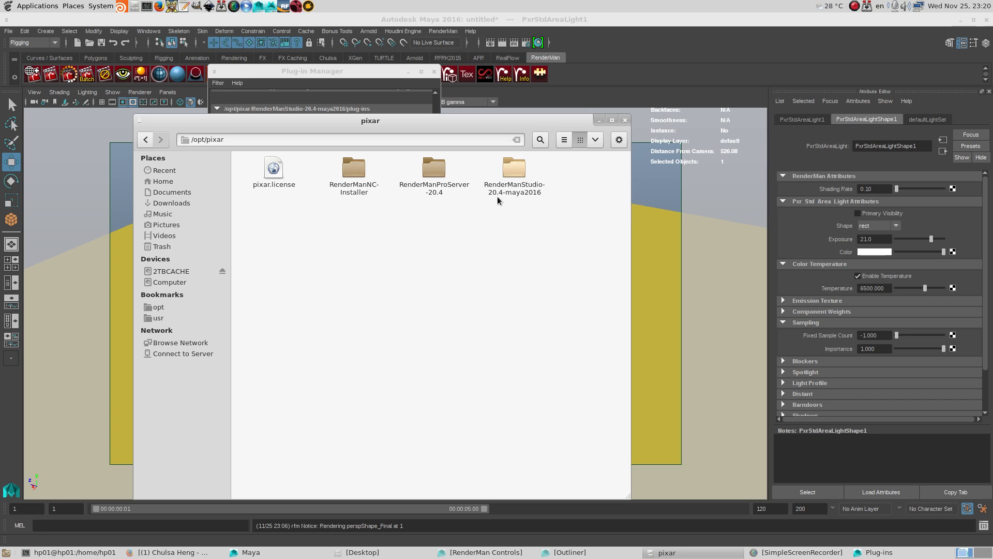
drag(479, 123, 484, 95)
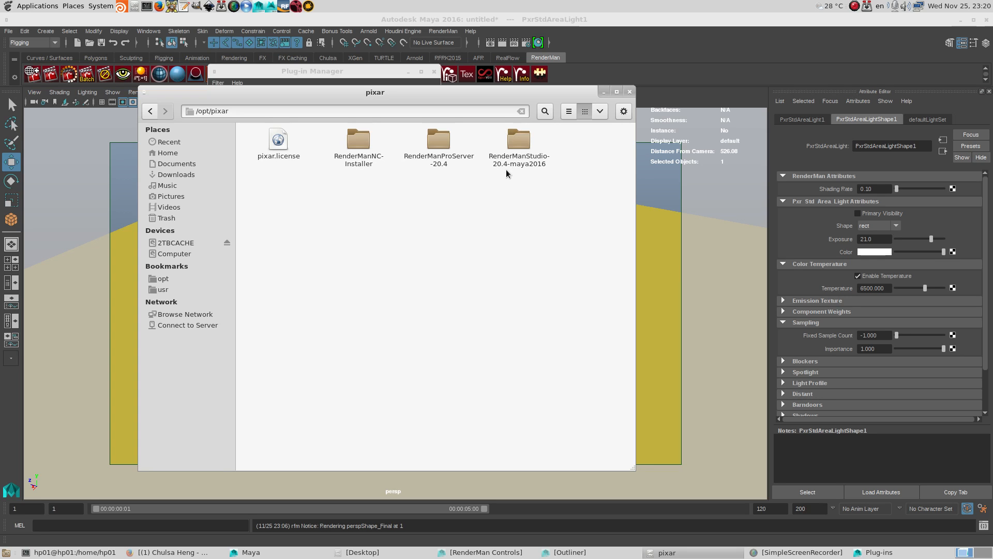
click(516, 147)
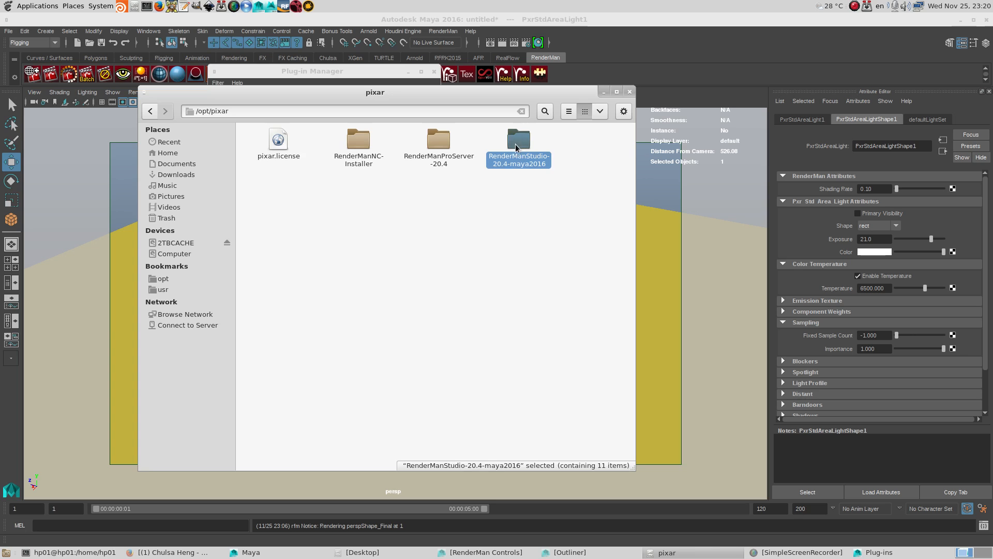
double_click(516, 147)
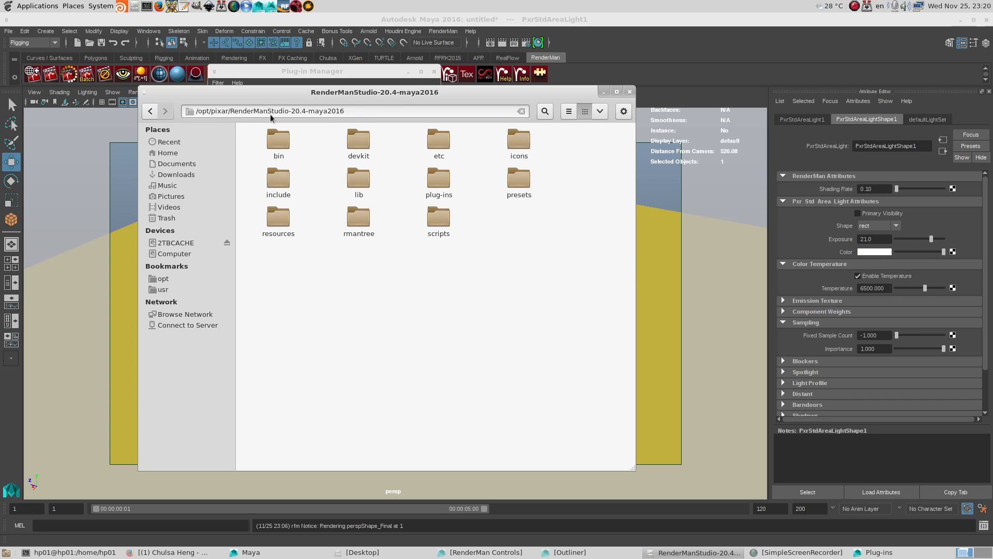
double_click(438, 143)
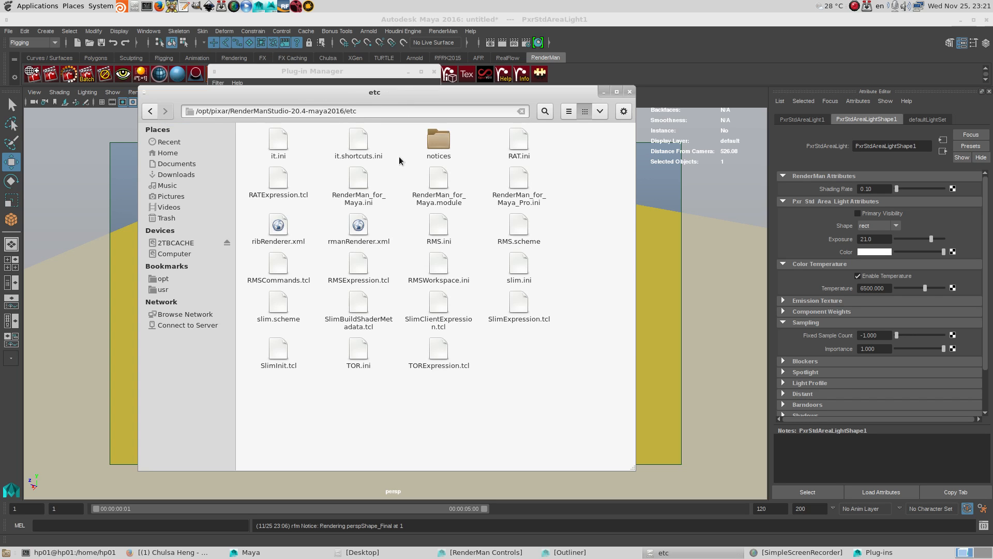
Step: Open RenderMan_for_Maya.module from the etc folder in gedit through the root terminal
click(441, 181)
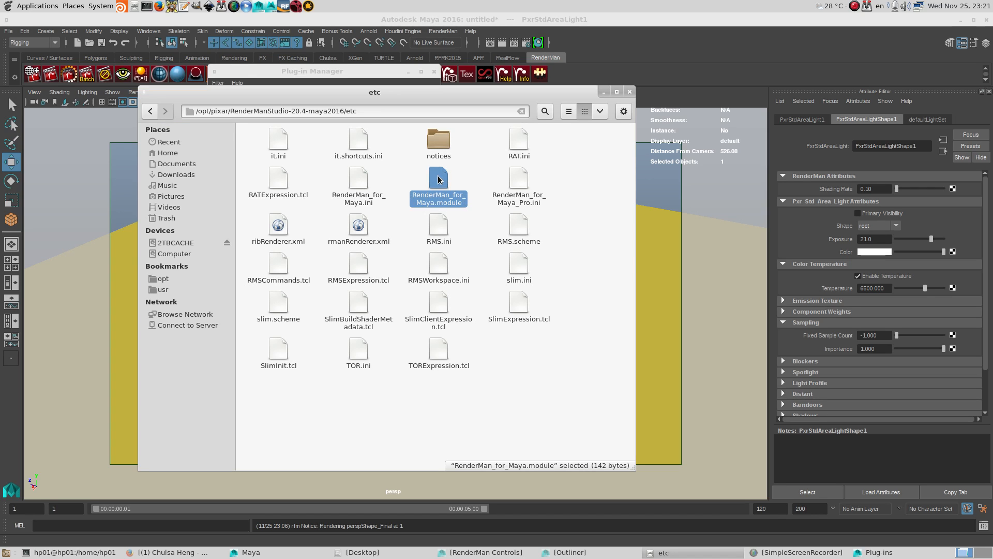
click(80, 553)
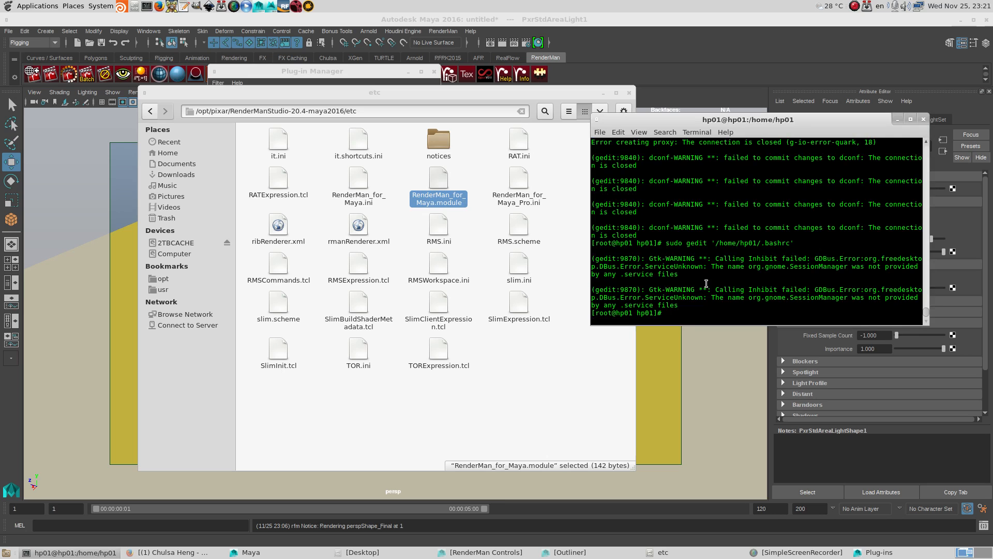
text(gedit)
drag(439, 181, 705, 214)
key(Return)
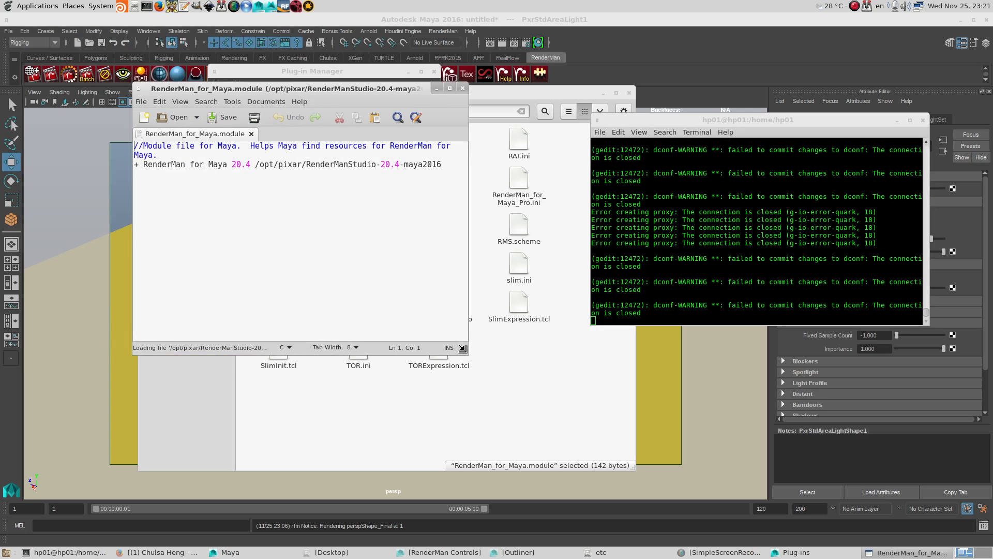
Step: Widen the gedit window and copy the line "+ RenderMan_for_Maya 20.4 /opt/pixar/RenderManStudio-20.4-maya2016"
drag(468, 354, 597, 365)
drag(442, 155, 118, 157)
key(ctrl+c)
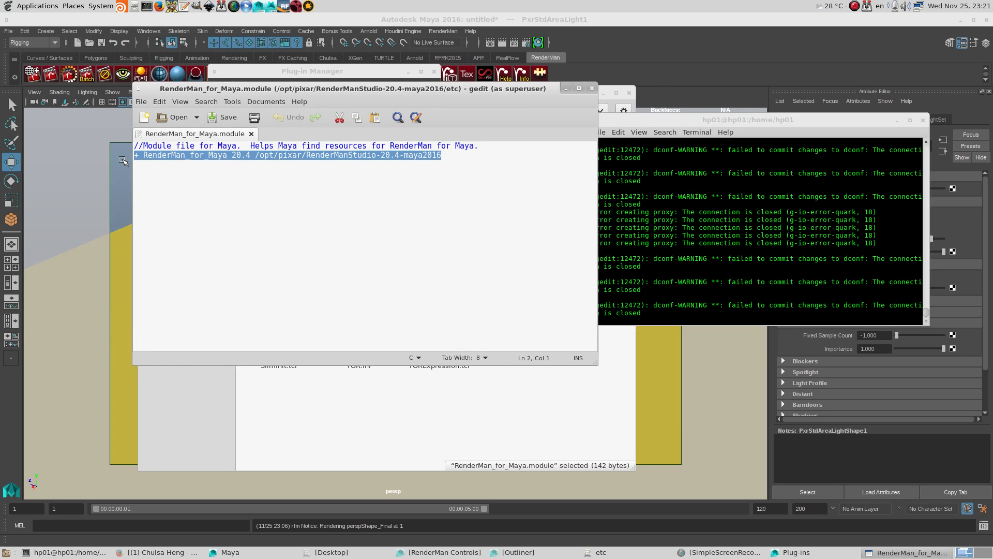
Step: Replace the selected module line with the copied "+ RenderMan_for_Maya 20.4 /opt/pixar/RenderManStudio-20.4-maya2016", then save and close the file
key(Delete)
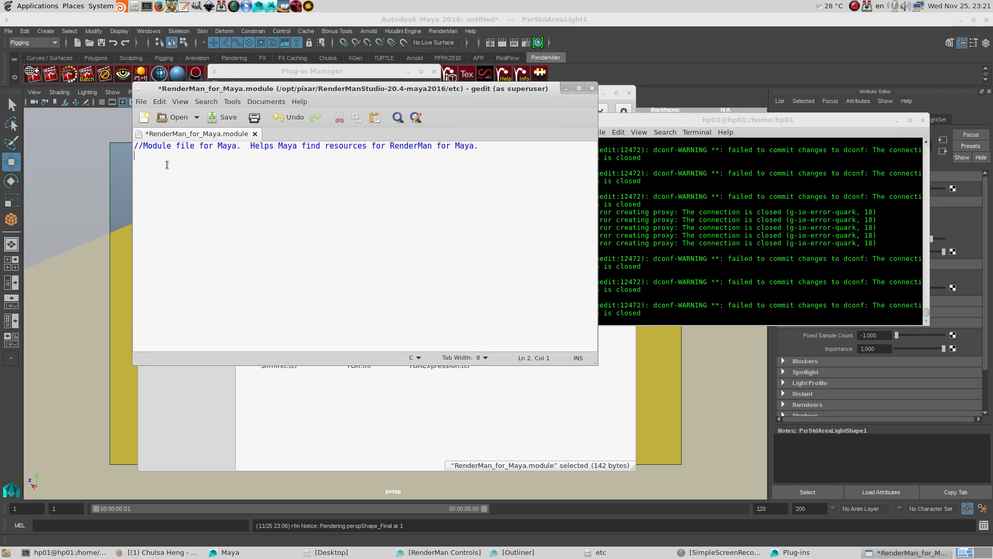
key(ctrl+v)
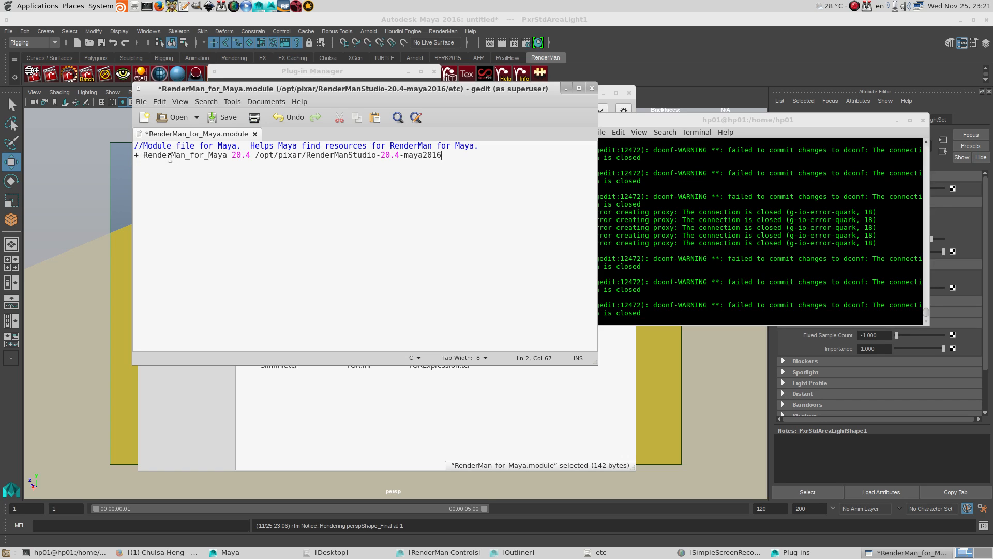
drag(251, 156, 234, 156)
click(223, 118)
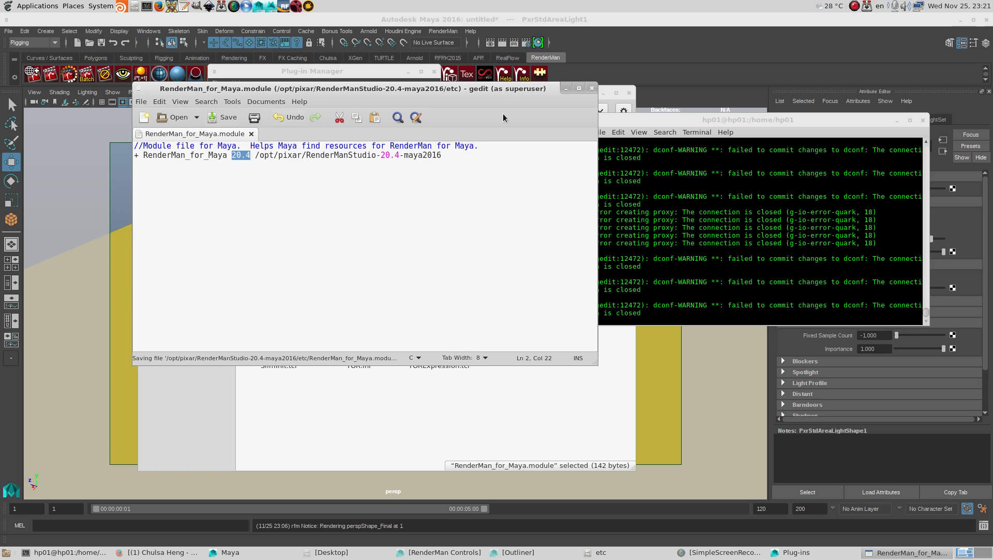
click(593, 89)
Step: Copy RenderMan_for_Maya.module from the etc folder and browse to /usr/autodesk/maya2016/modules
click(439, 186)
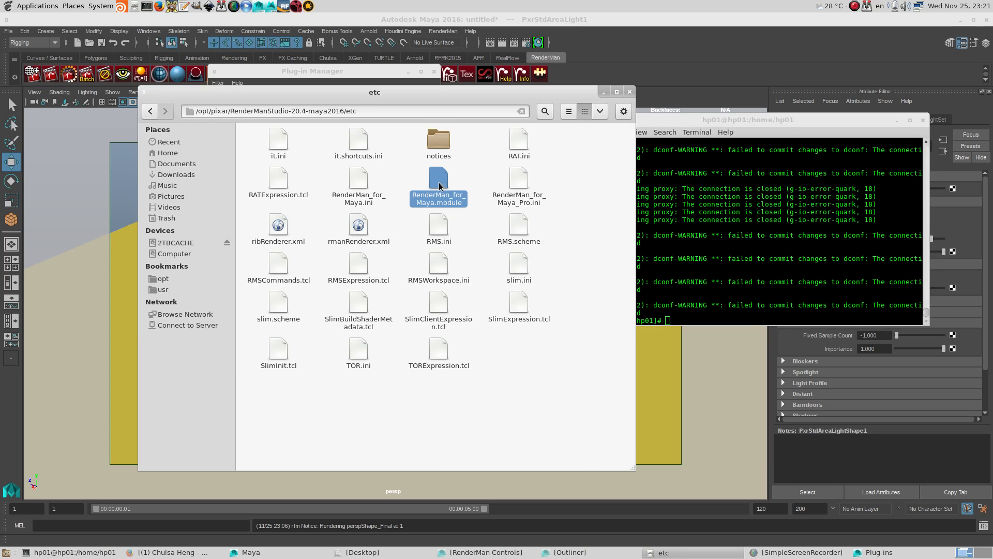
right_click(440, 187)
click(464, 233)
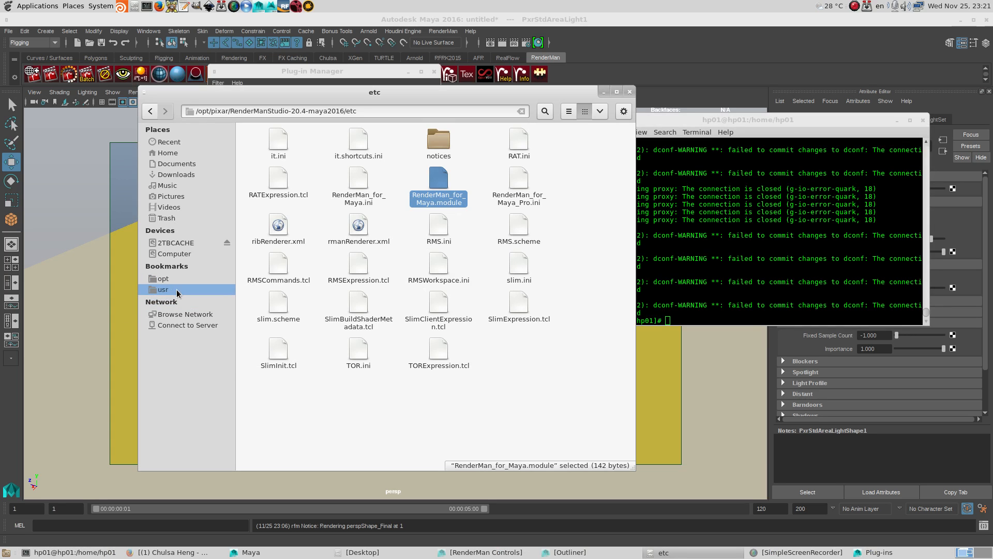
click(177, 290)
double_click(279, 142)
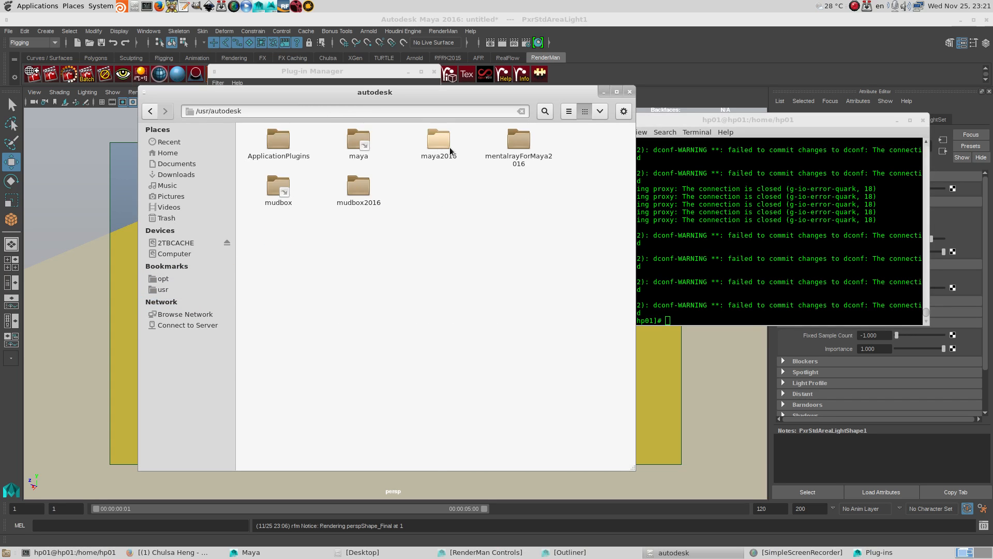
double_click(449, 150)
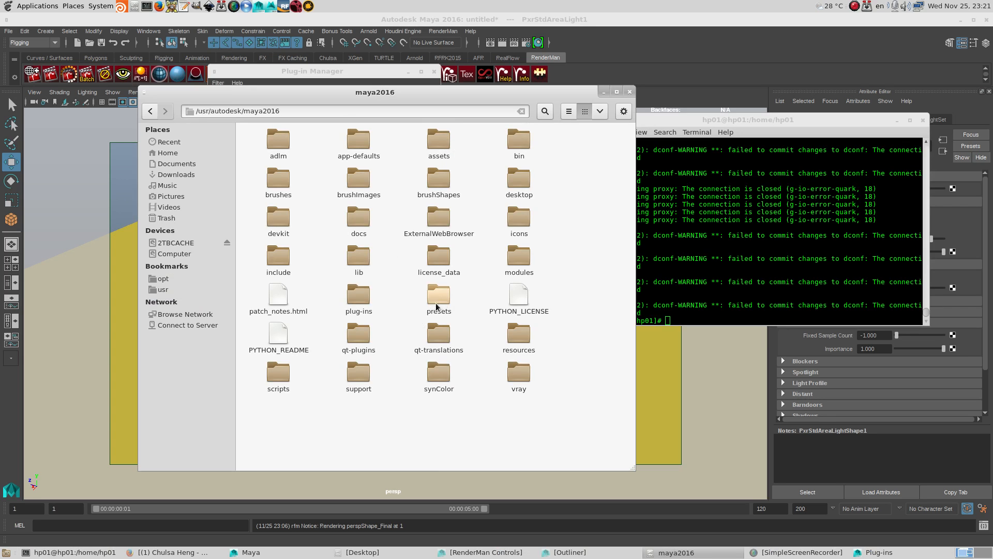
double_click(518, 258)
Step: Check the modules folder for RenderMan_for_Maya.module without pasting another copy
right_click(434, 203)
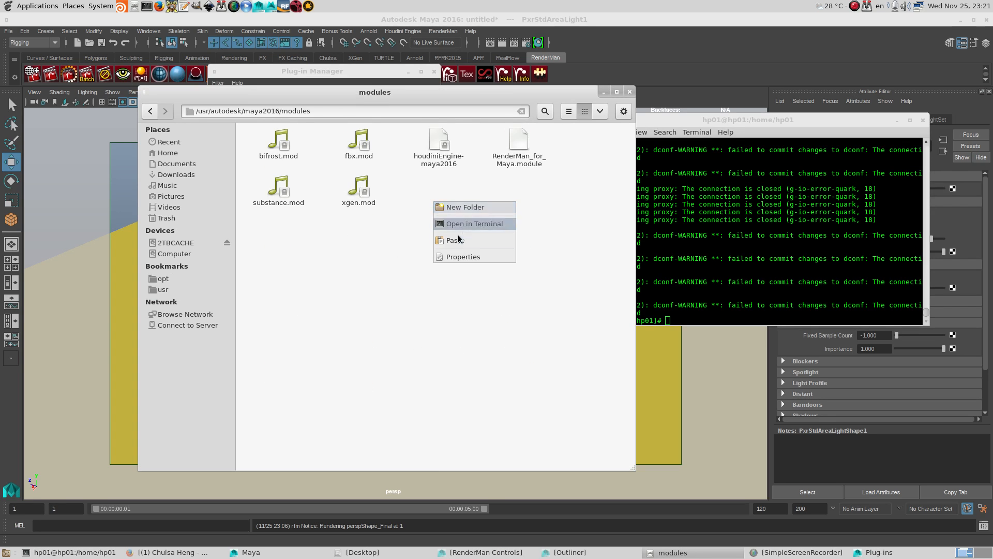
click(520, 143)
click(521, 144)
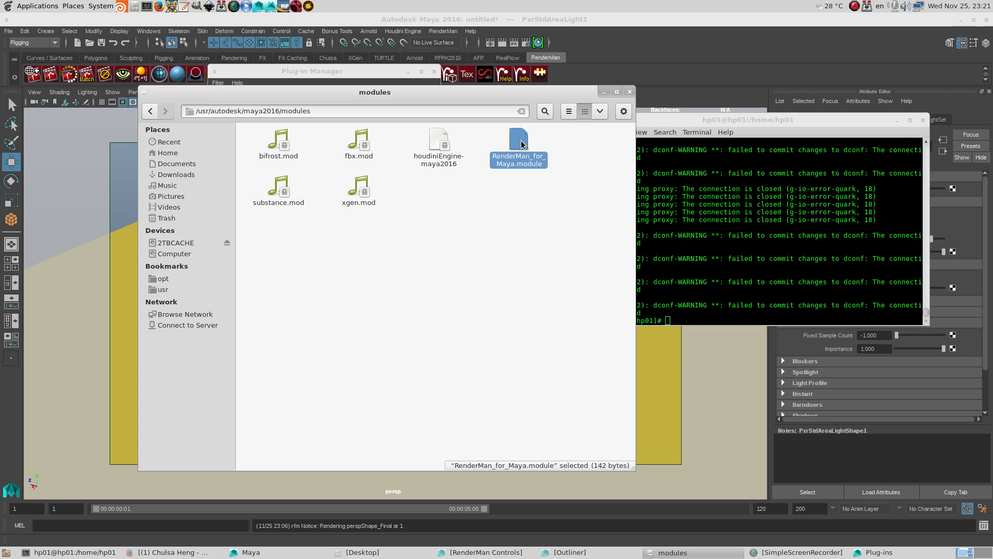
click(534, 245)
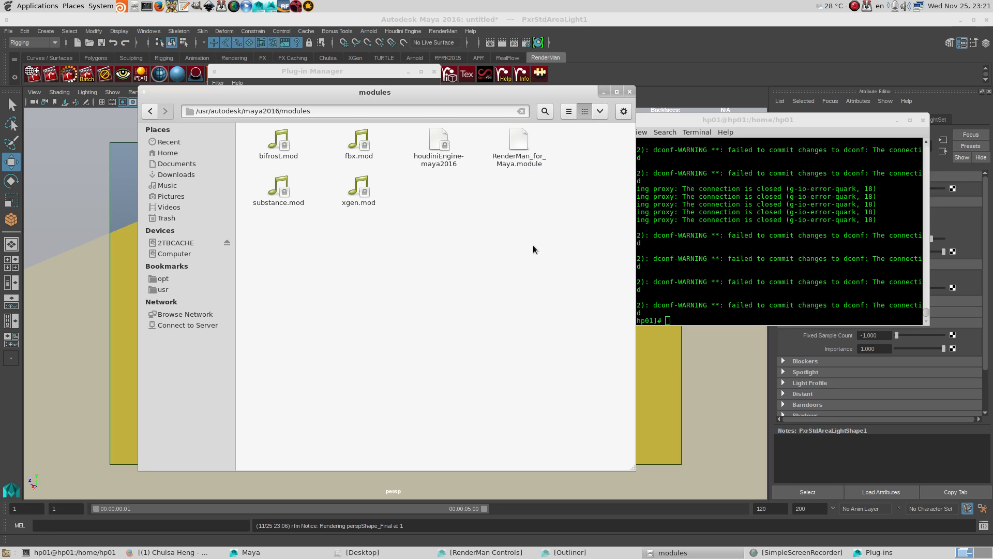
Step: Minimize the file manager, review the RenderManStudio-20.4-maya2016 entries in Maya's Plug-in Manager and close it
click(604, 91)
click(397, 283)
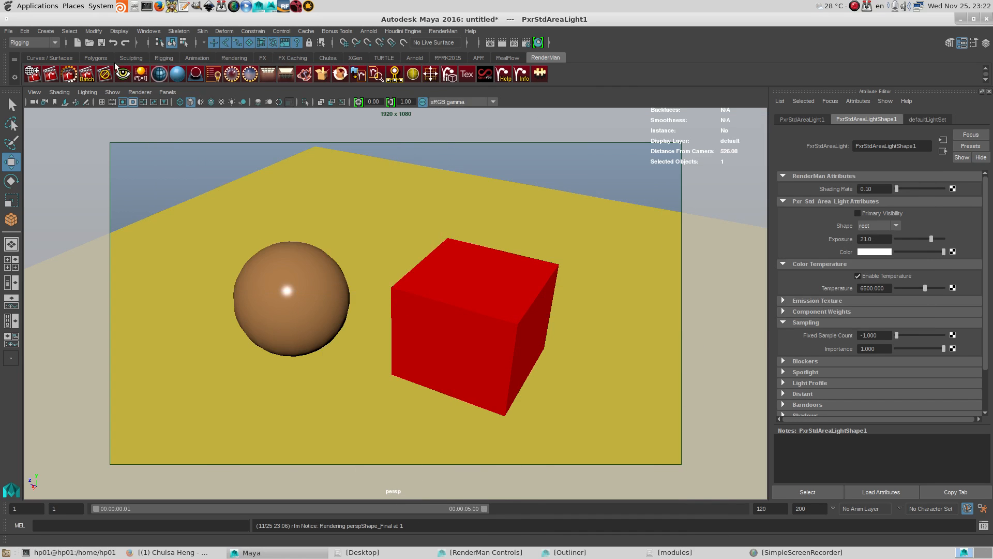
click(149, 31)
mouse_move(205, 100)
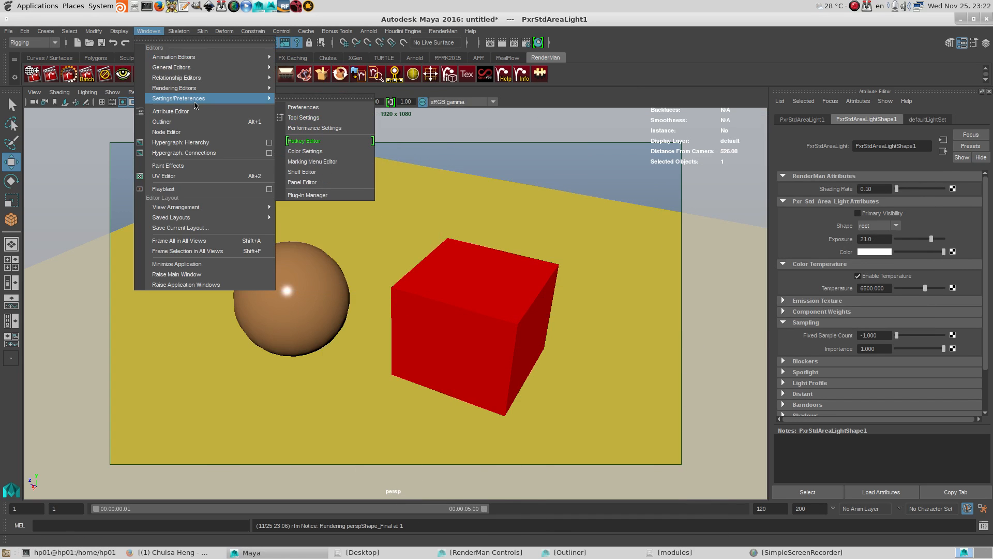
click(341, 194)
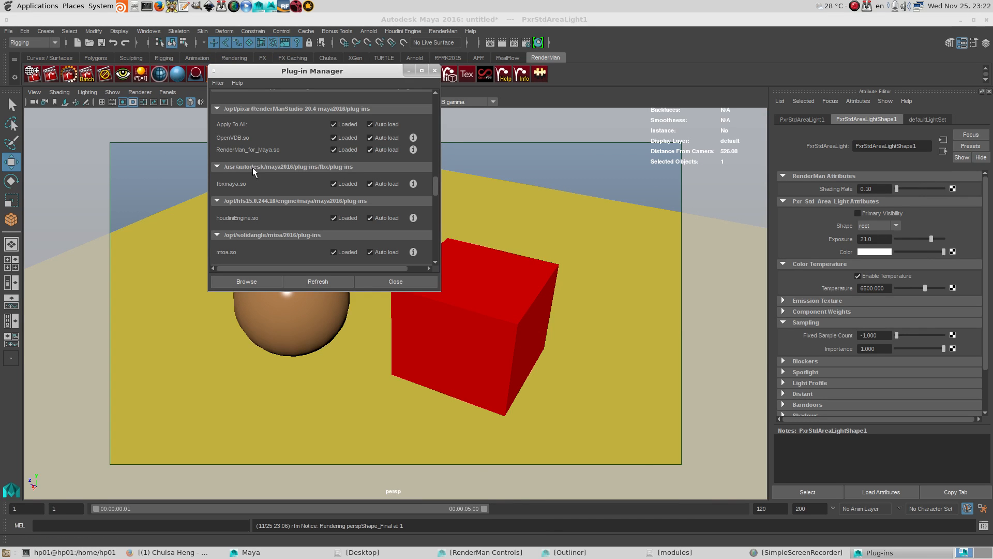
click(389, 281)
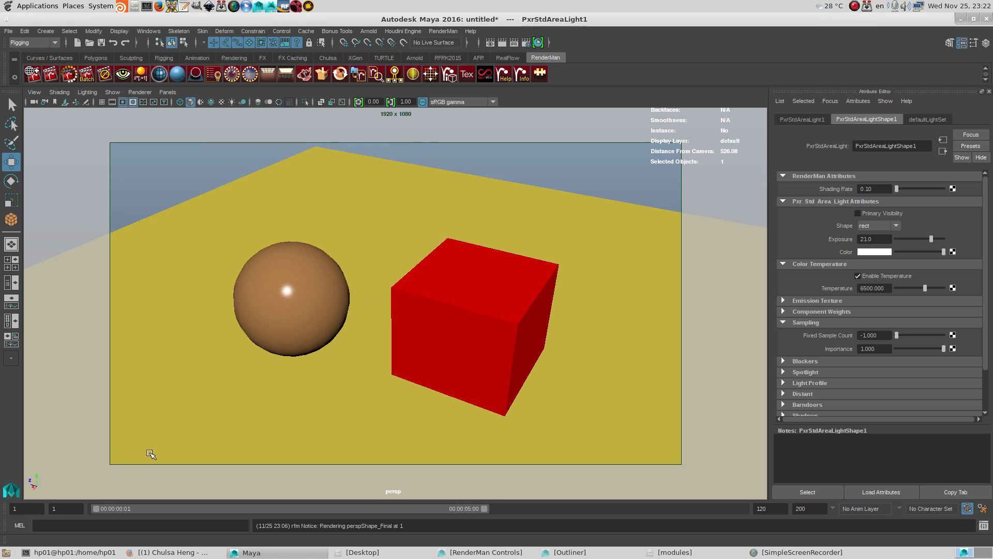
Step: Bring up the root terminal, show the hidden files in the home folder and select .bashrc
click(58, 553)
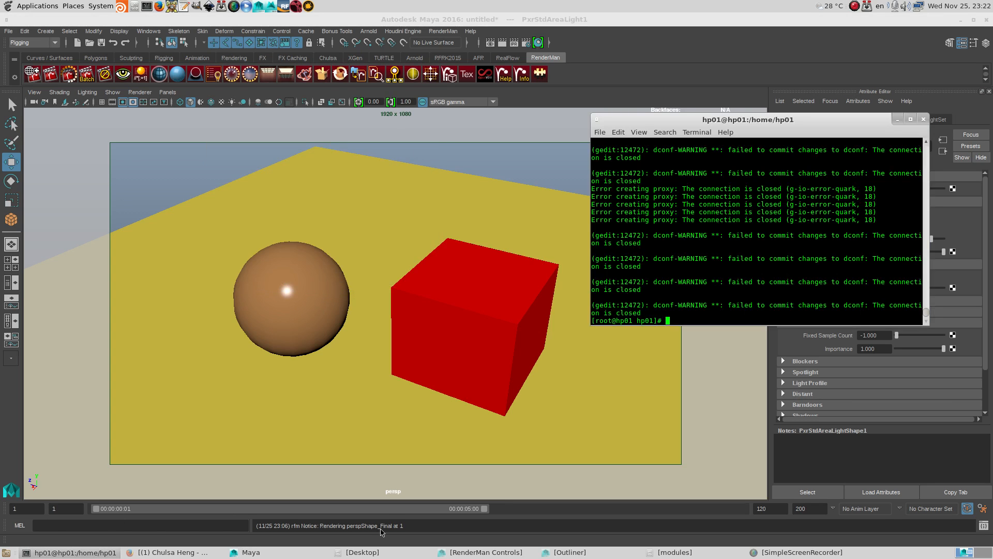
click(362, 552)
click(140, 146)
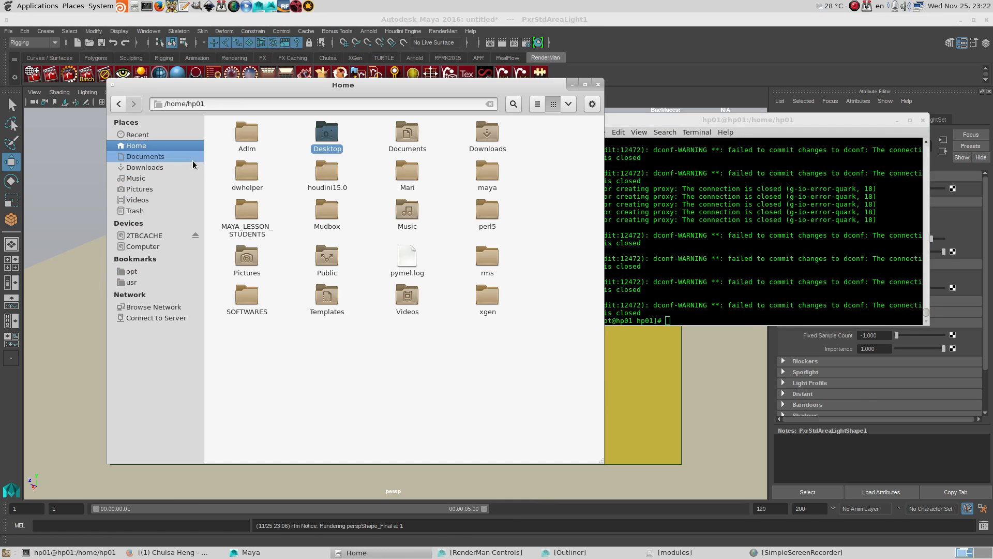
key(ctrl+h)
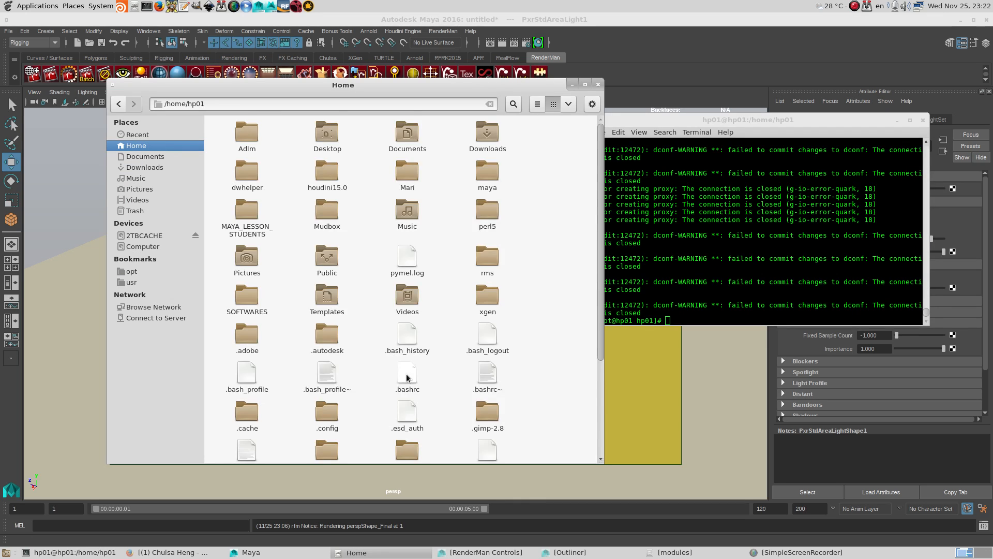
scroll(407, 374, down, 5)
click(407, 240)
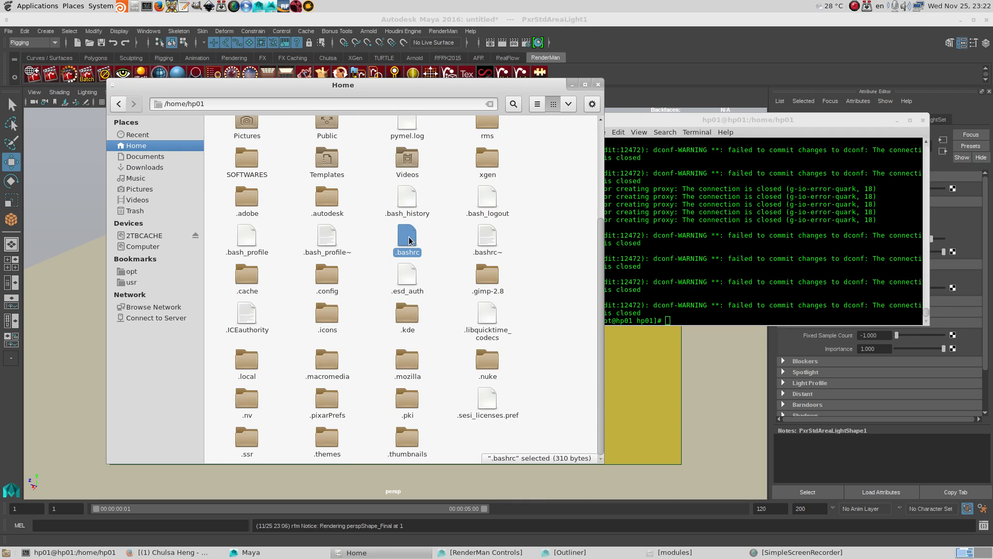
Step: Open .bashrc from the home folder in gedit through the root terminal
click(725, 257)
text(gedit)
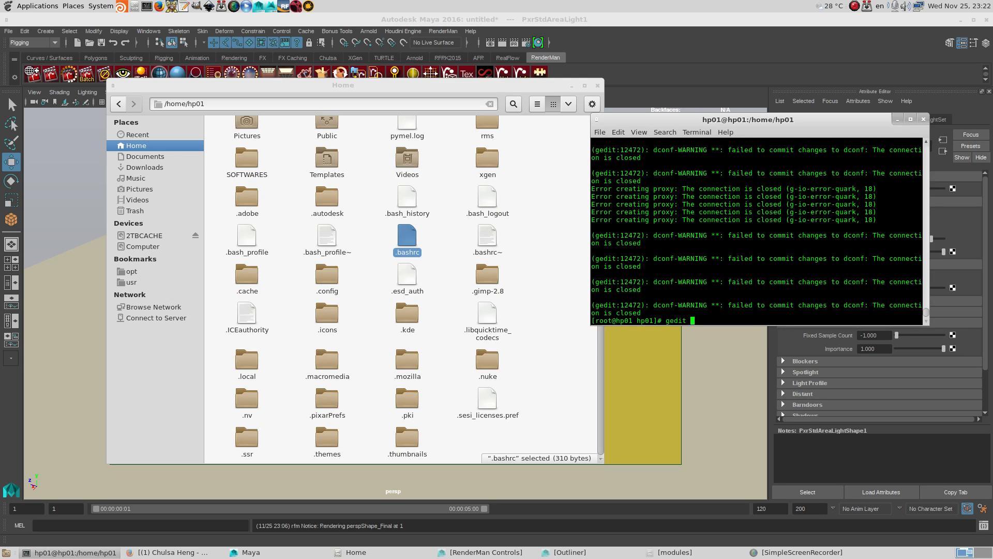
key(BackSpace)
key(BackSpace)
key(BackSpace)
text(dit)
click(412, 240)
drag(413, 241, 707, 243)
key(Return)
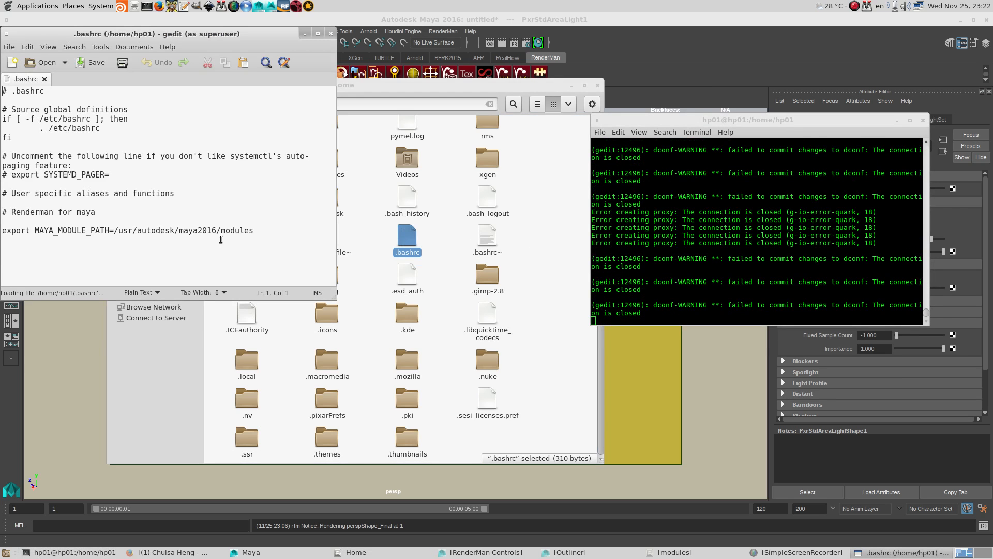
Step: Remove the blank line above "export MAYA_MODULE_PATH=/usr/autodesk/maya2016/modules", save .bashrc, and close gedit and the home folder window
drag(263, 231, 1, 232)
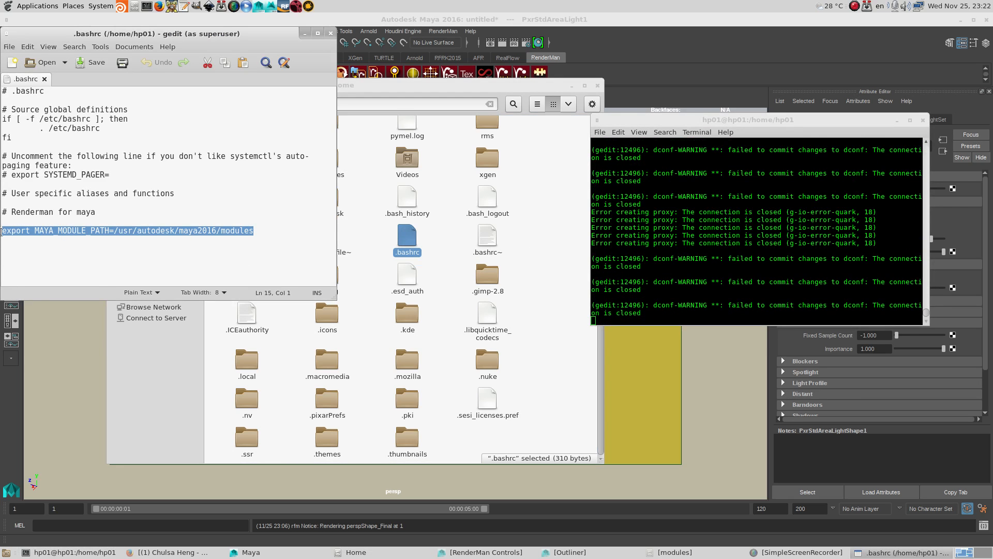
drag(111, 219, 3, 213)
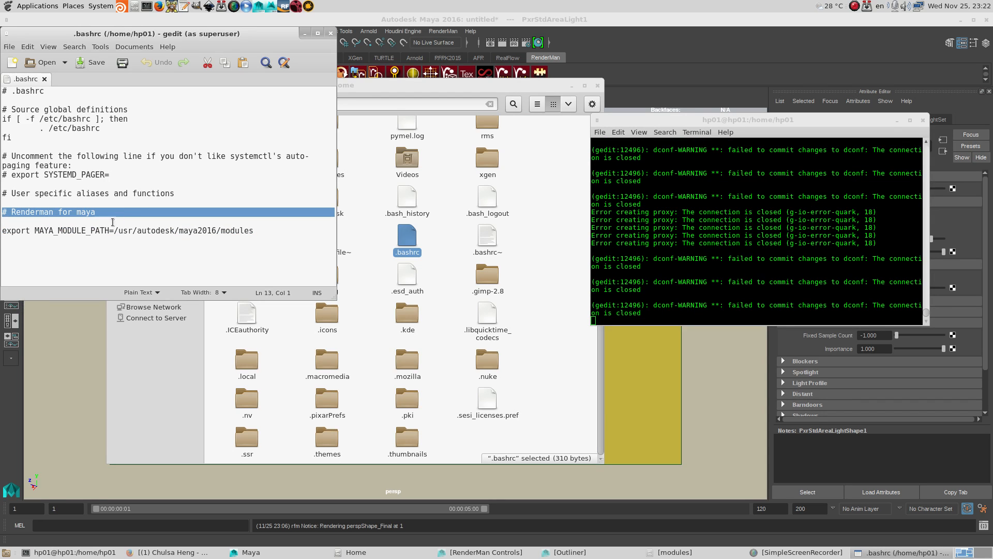
click(6, 224)
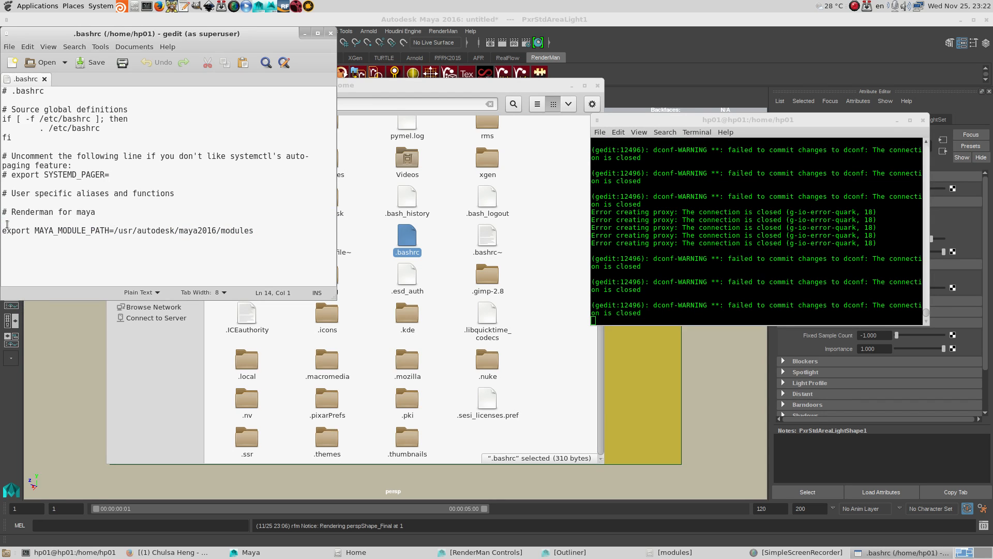
key(Delete)
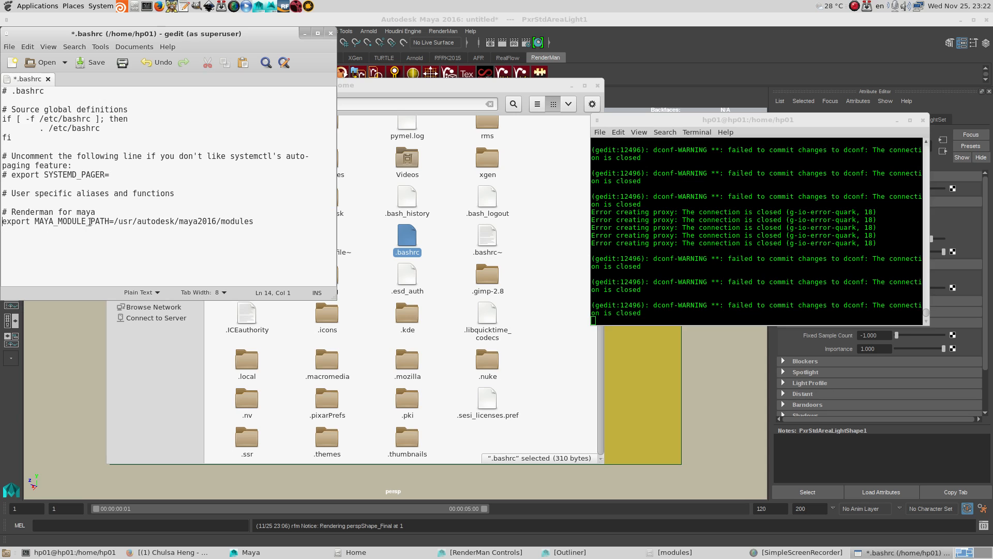
click(85, 63)
click(331, 33)
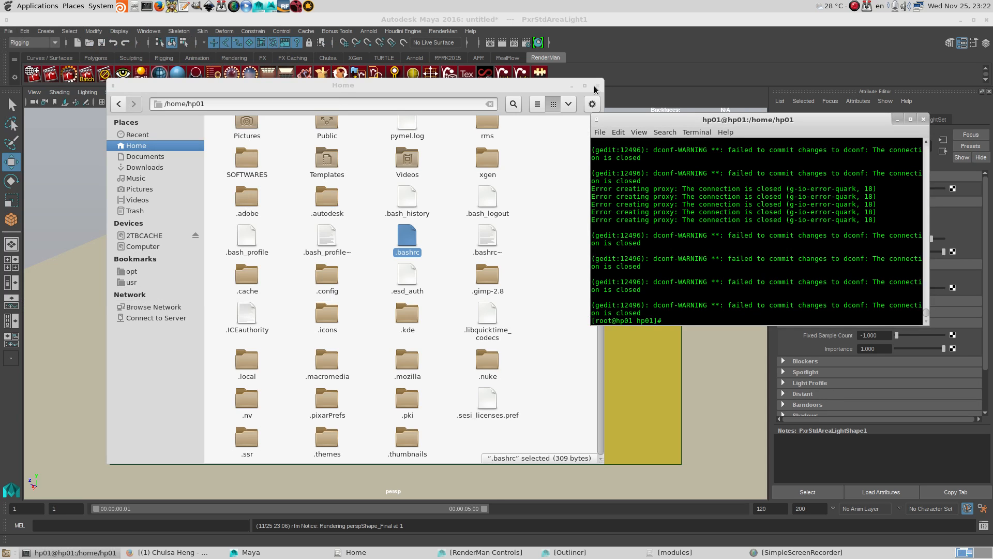
click(597, 86)
Step: Reopen Maya's Plug-in Manager and move its window clear of the shelf to show the RenderMan plug-ins
click(149, 31)
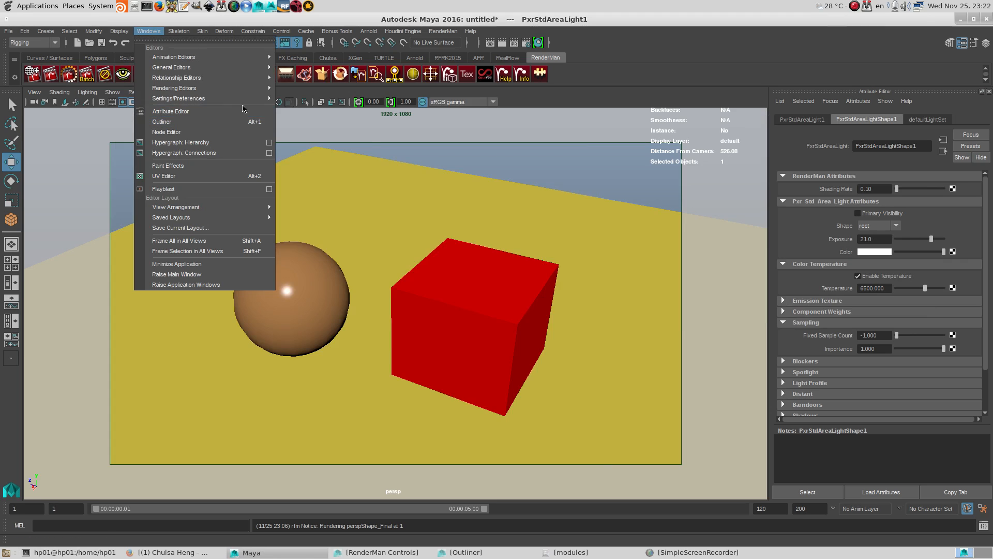
mouse_move(209, 102)
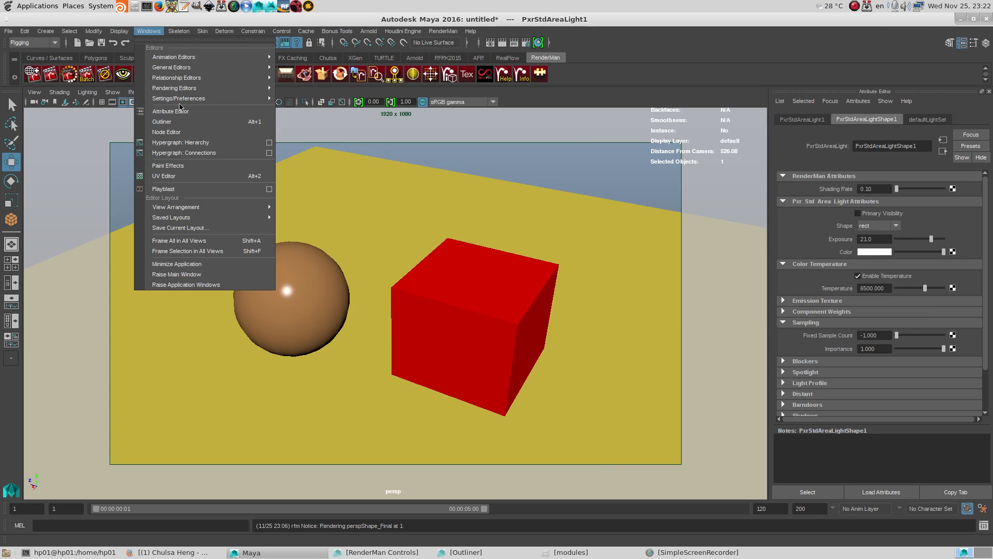
click(312, 195)
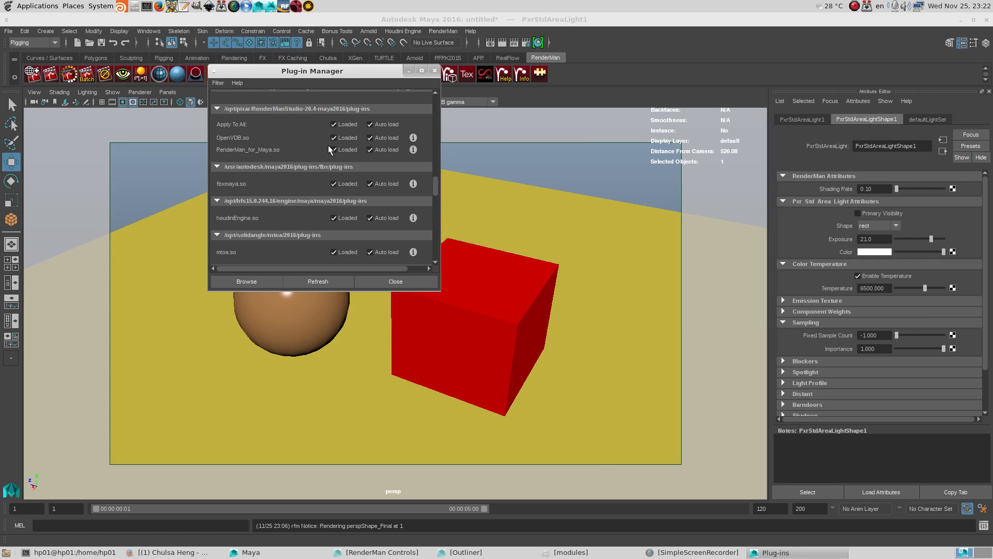
drag(359, 72, 290, 140)
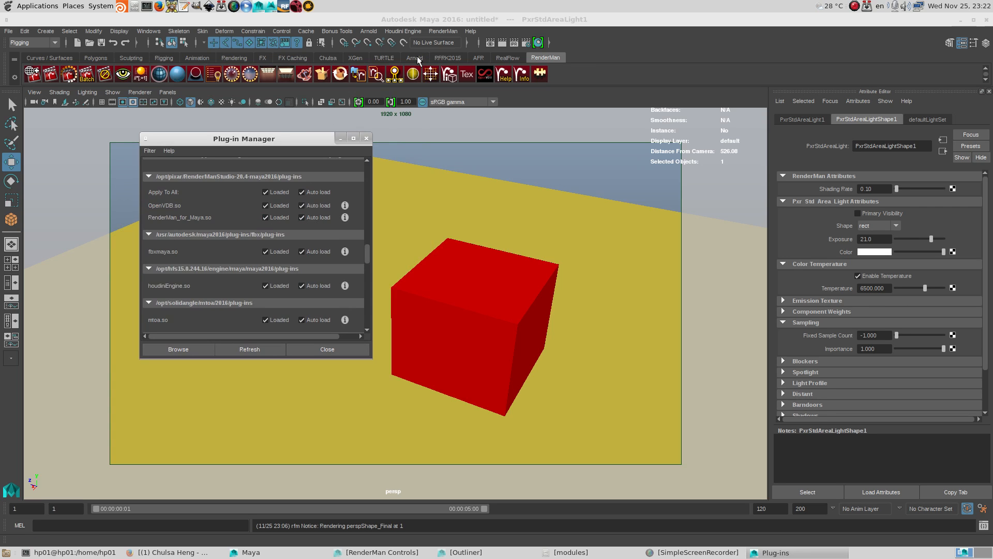
drag(301, 139, 312, 129)
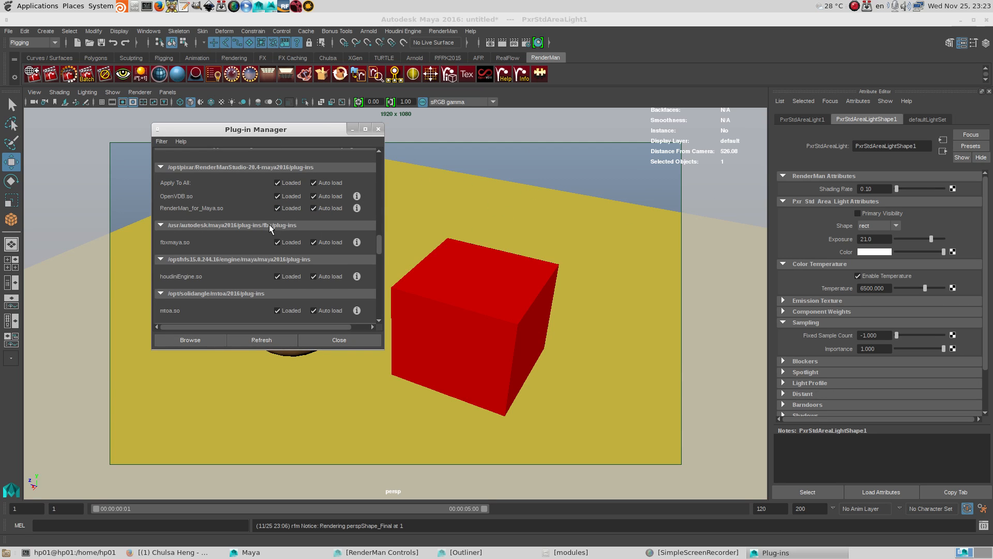
Step: Try to unload RenderMan_for_Maya.so and cancel the plug-in in use warning
click(278, 208)
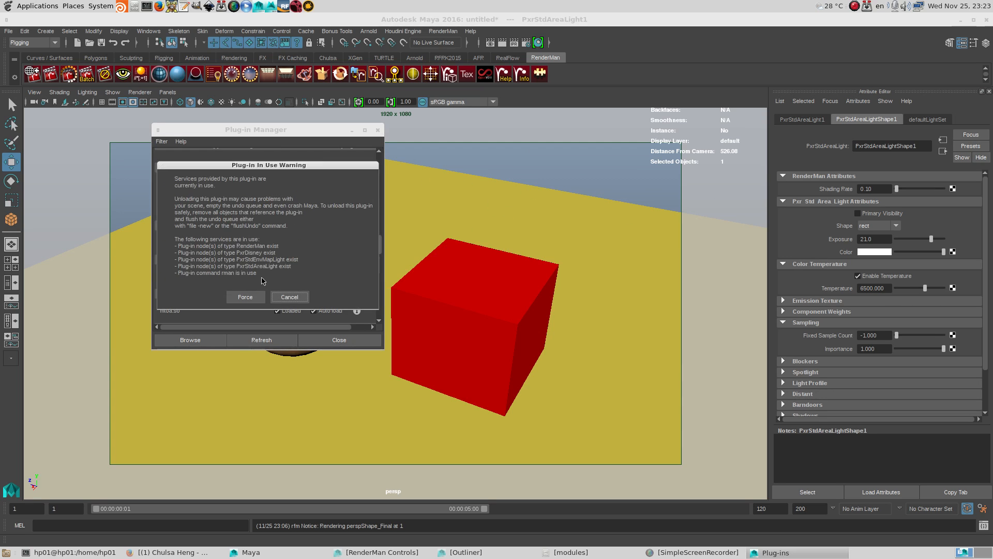
click(290, 297)
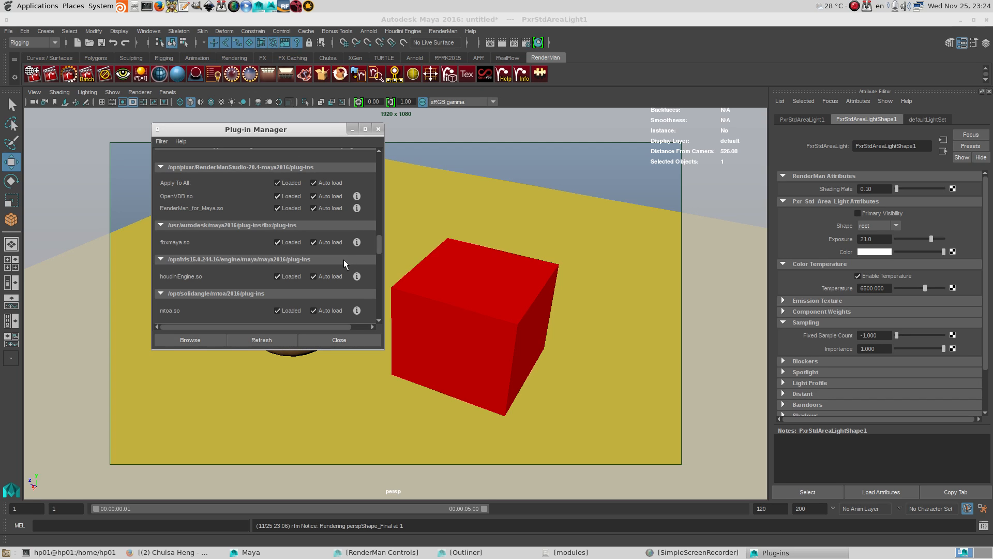
drag(331, 131, 449, 115)
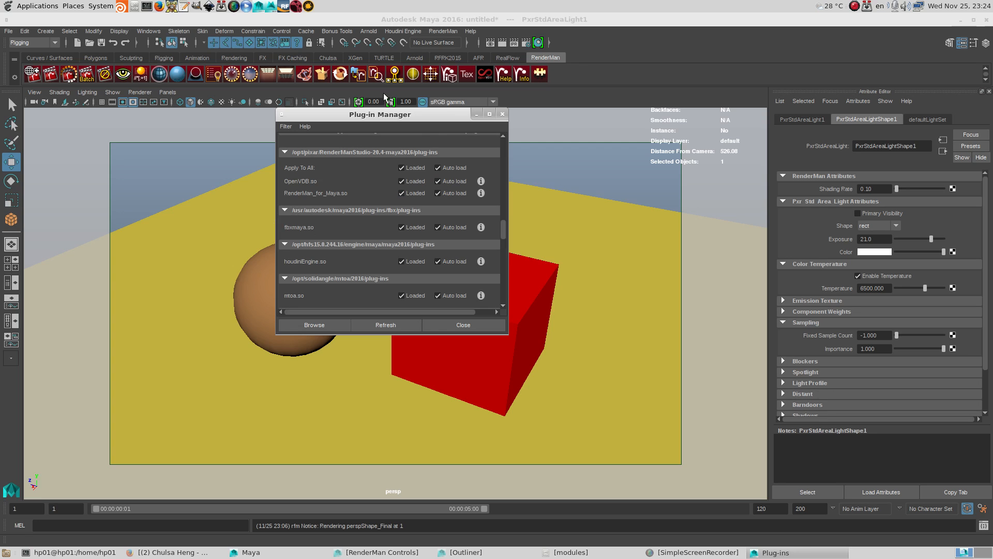
drag(398, 118, 355, 126)
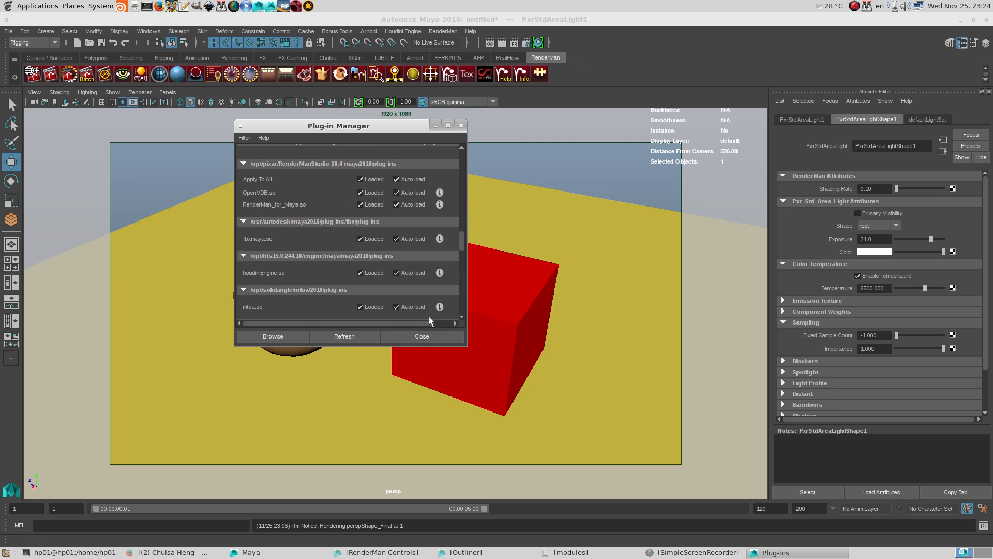
drag(460, 243, 460, 240)
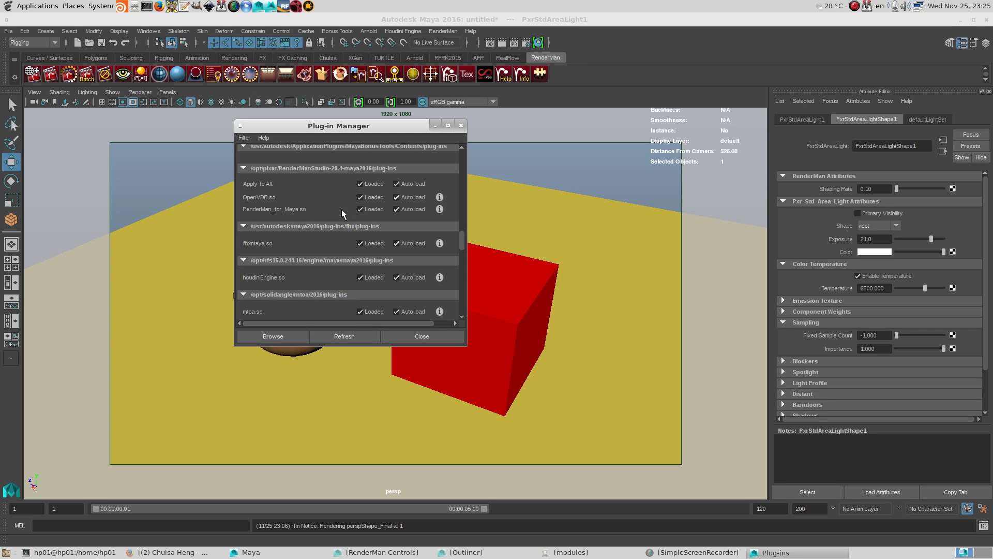
Step: Close the Plug-in Manager and list the RenderManRIS nodes in Hypershade, with the category list widened and RenderManReyes collapsed
click(410, 334)
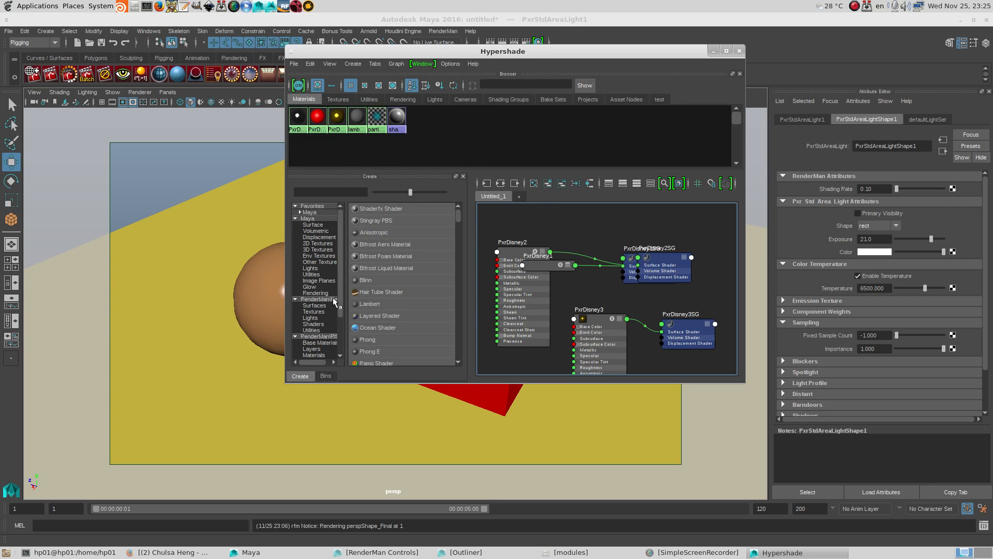
click(333, 298)
drag(346, 296, 391, 295)
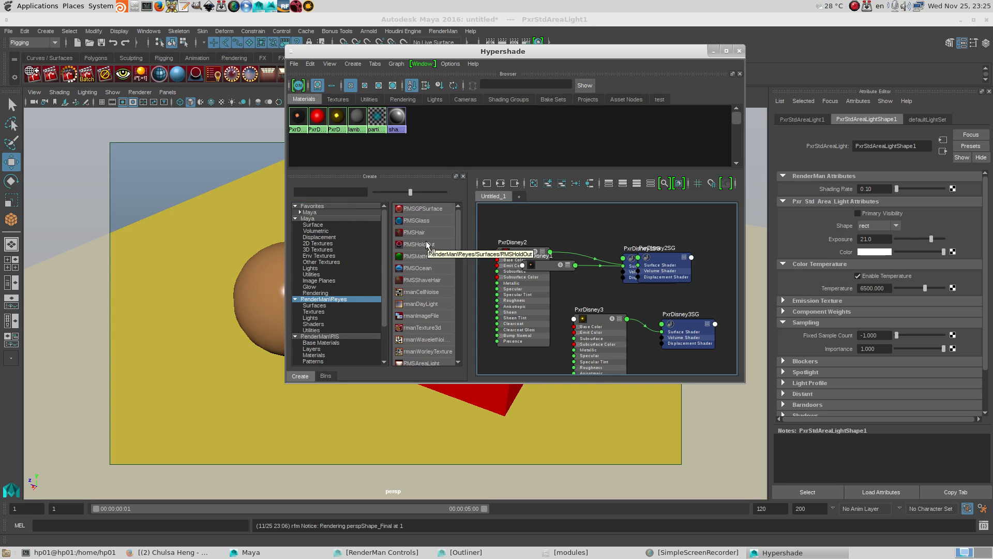
click(295, 299)
click(337, 305)
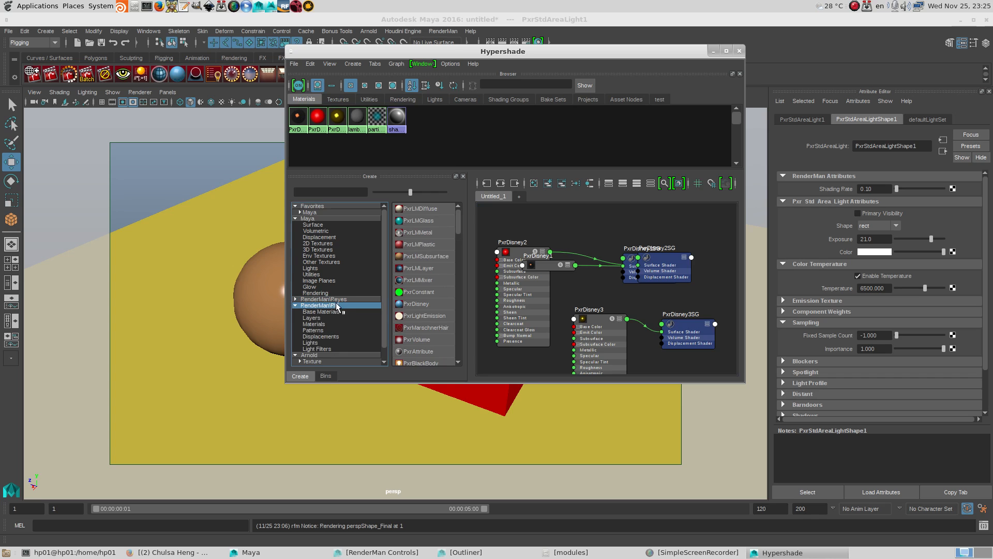
Step: Reposition the Hypershade window, widen its Create pane, and clear the viewport selection before bringing Hypershade back up
drag(445, 53, 300, 75)
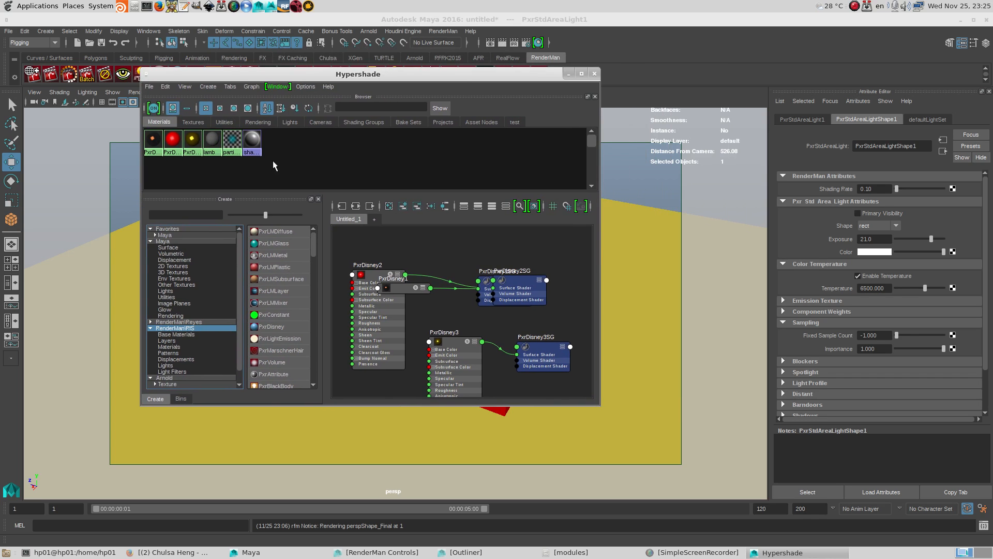
drag(322, 268, 354, 277)
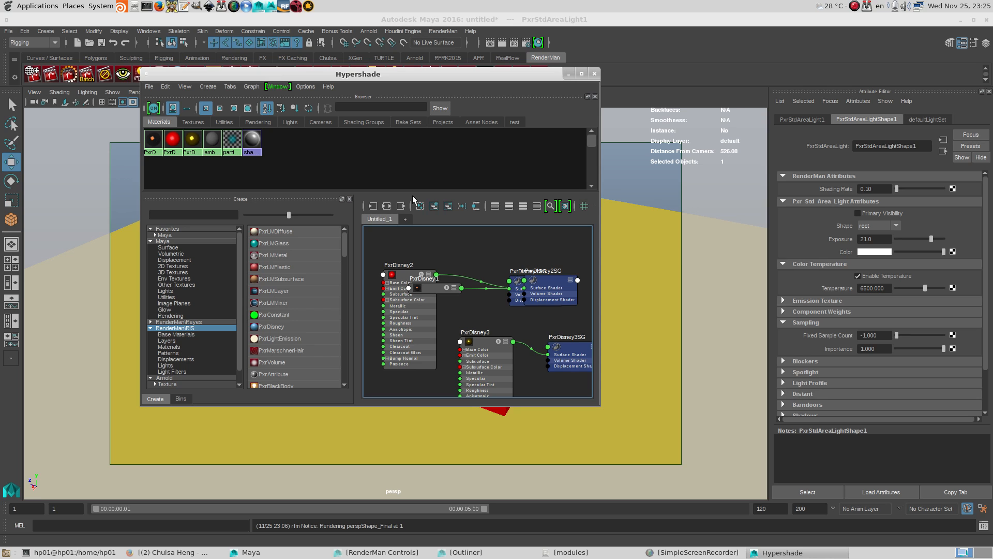
click(569, 73)
click(351, 285)
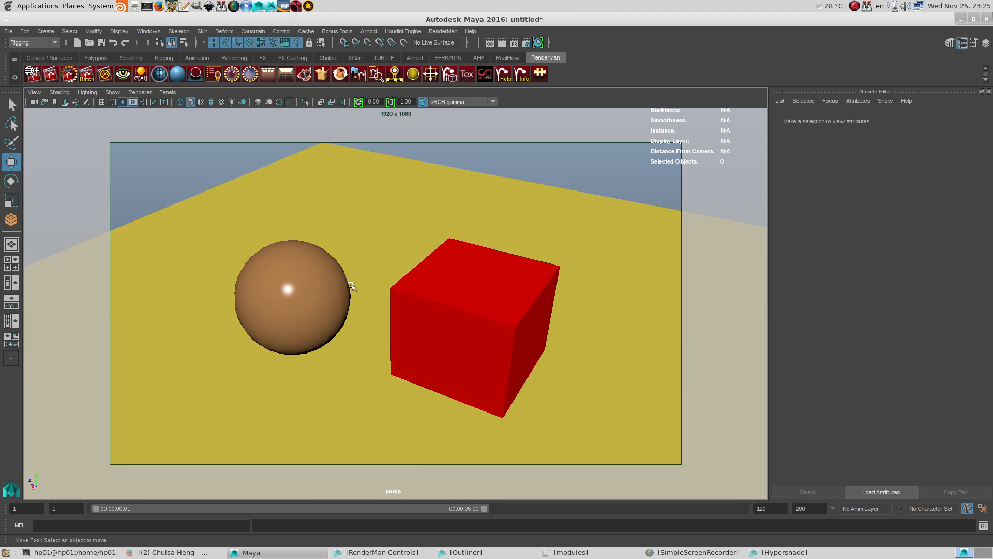
click(781, 552)
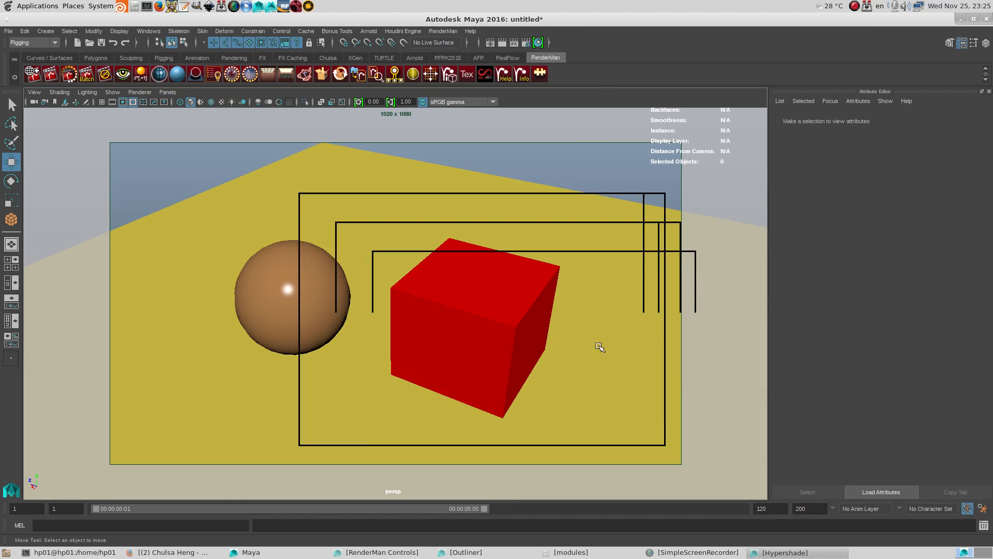
Step: Collapse all shader nodes in the Hypershade work area to their simple view and rearrange the graph
scroll(409, 270, down, 3)
drag(405, 256, 570, 398)
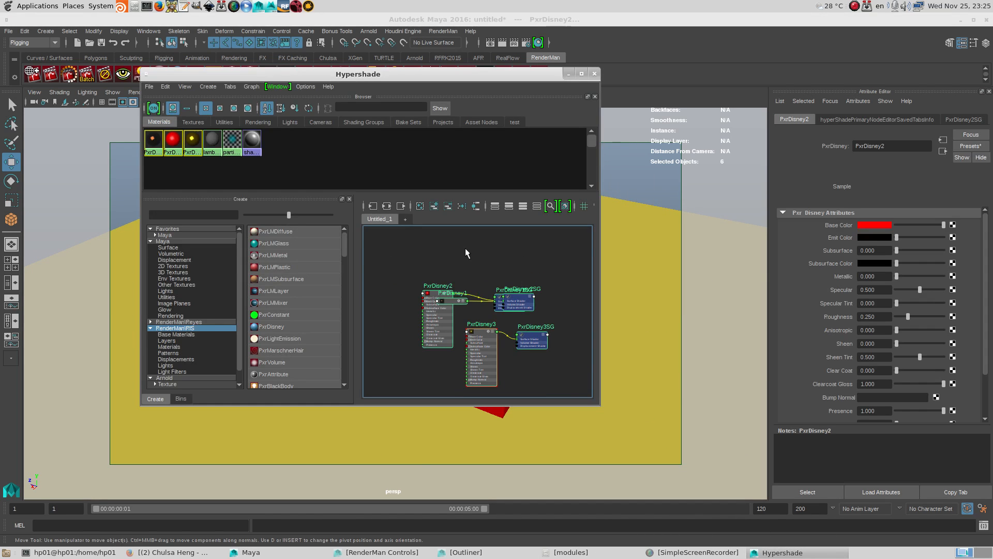
key(1)
click(461, 206)
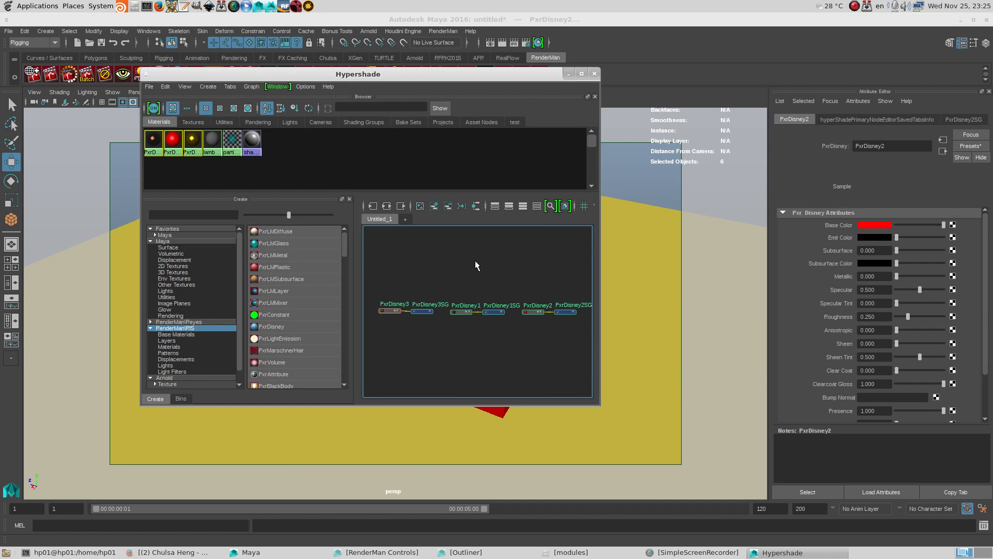
click(475, 260)
Step: Move PxrDisney3 and its shading group above the other nodes, keeping PxrDisney1 below them
alt+middle_drag(419, 253, 441, 243)
scroll(442, 242, up, 2)
drag(367, 275, 503, 324)
drag(443, 312, 480, 270)
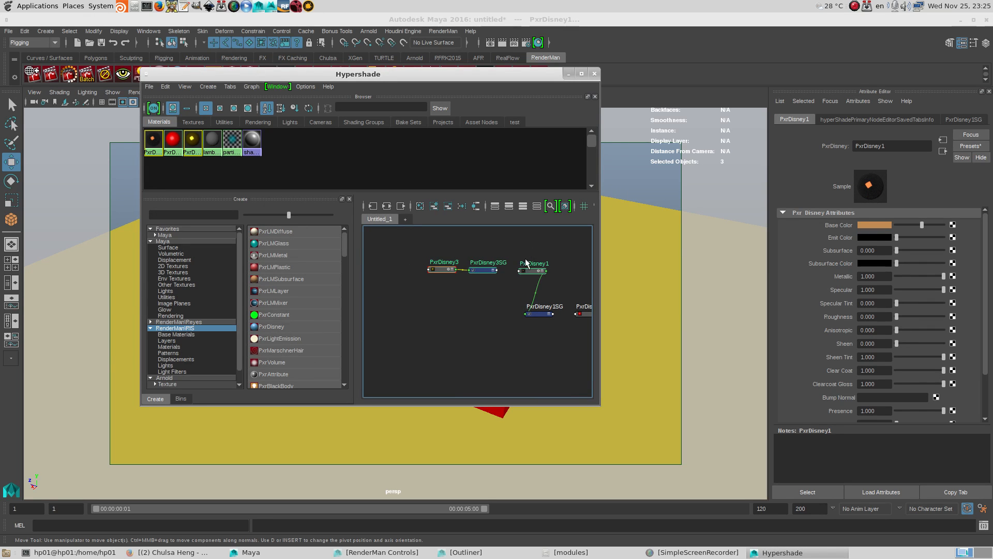
drag(521, 243, 496, 312)
scroll(489, 276, up, 3)
alt+middle_drag(488, 276, 528, 300)
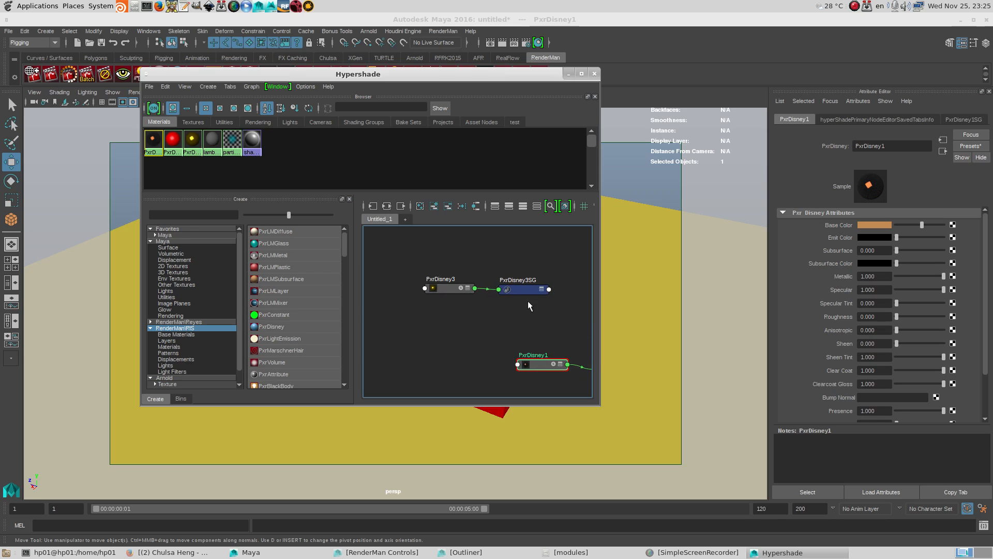
Step: Look through the material presets available for PxrDisney3 without applying one
click(447, 289)
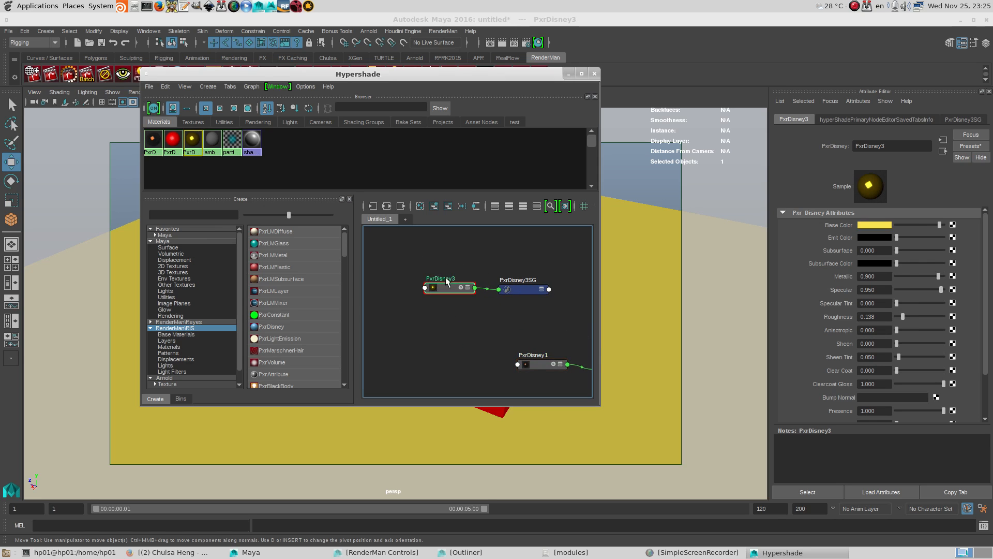
click(963, 146)
mouse_move(926, 208)
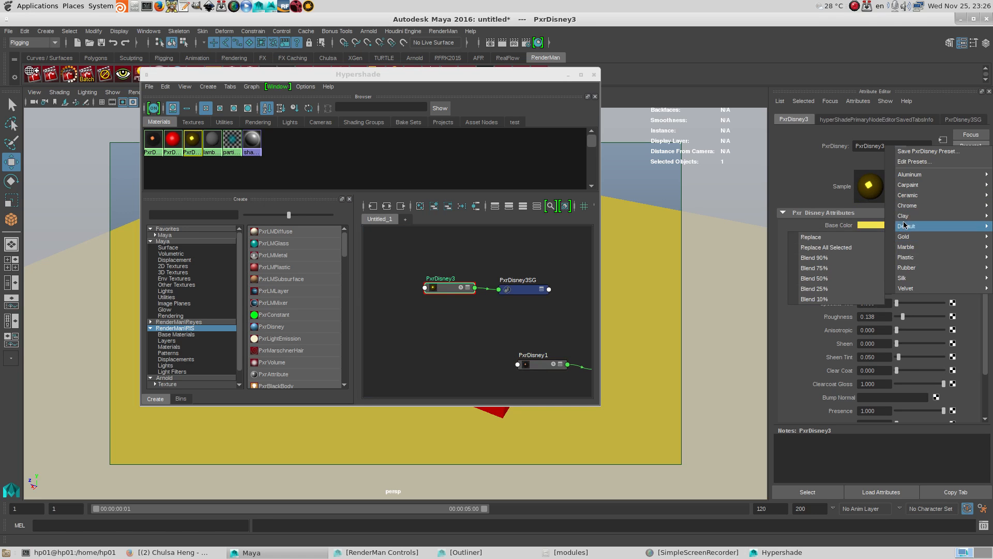
click(811, 217)
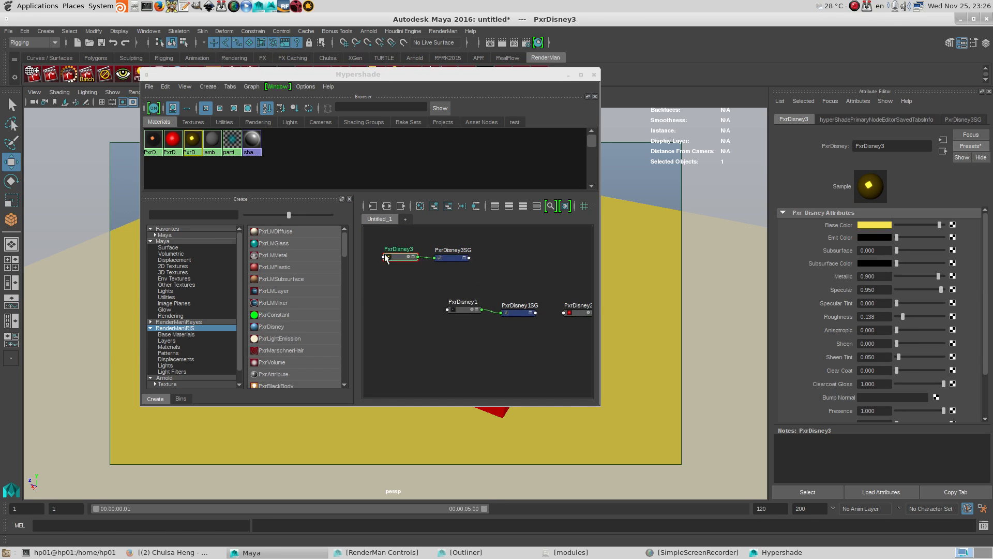
Step: Space out the PxrDisney1 and PxrDisney2 nodes in the graph and minimize Hypershade
drag(507, 312, 433, 307)
click(461, 308)
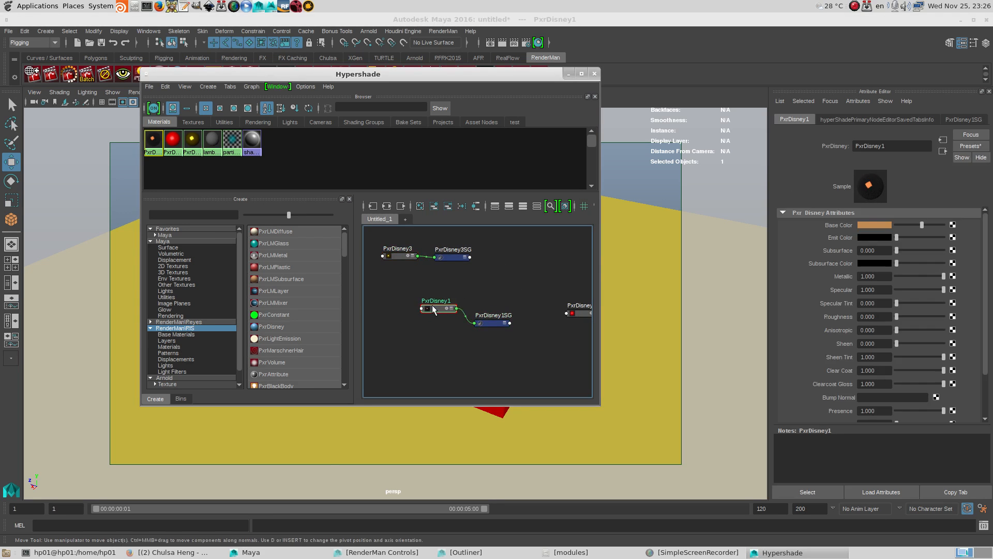
alt+middle_drag(471, 299, 423, 285)
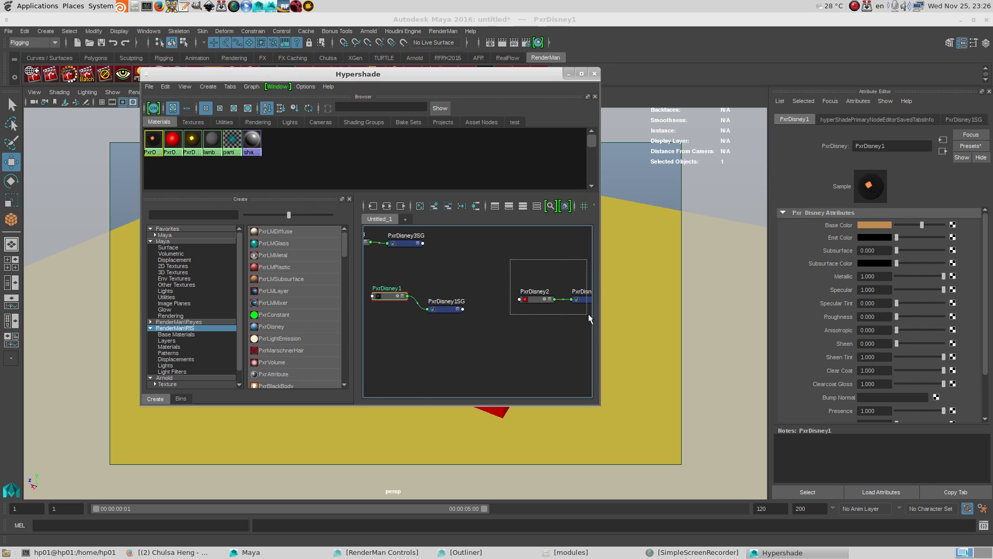
drag(588, 314, 553, 294)
click(532, 254)
click(567, 75)
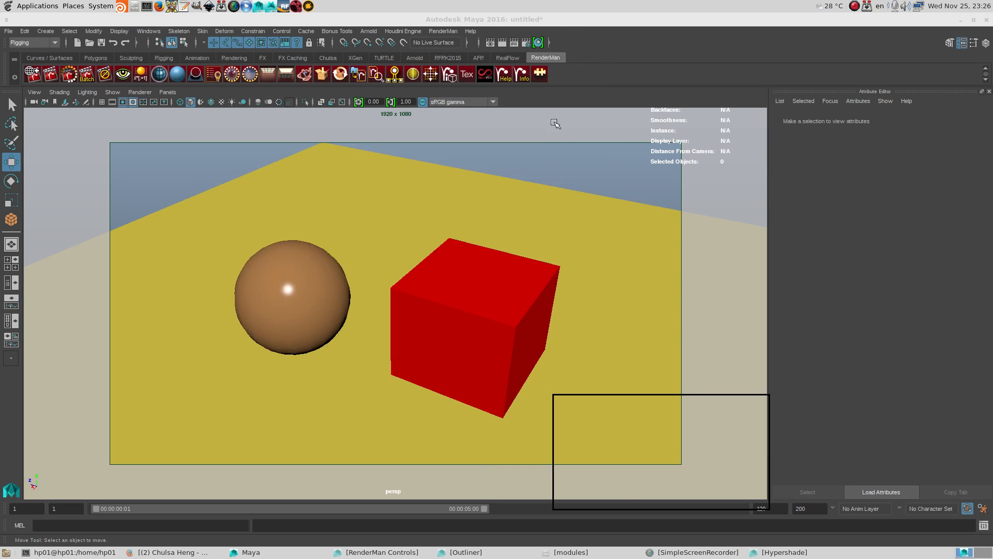
Step: Select the area light above the sphere and cube, rotate it slightly, and deselect it
scroll(386, 228, down, 8)
alt+drag(436, 293, 439, 278)
scroll(437, 269, up, 3)
click(433, 169)
alt+drag(427, 220, 443, 195)
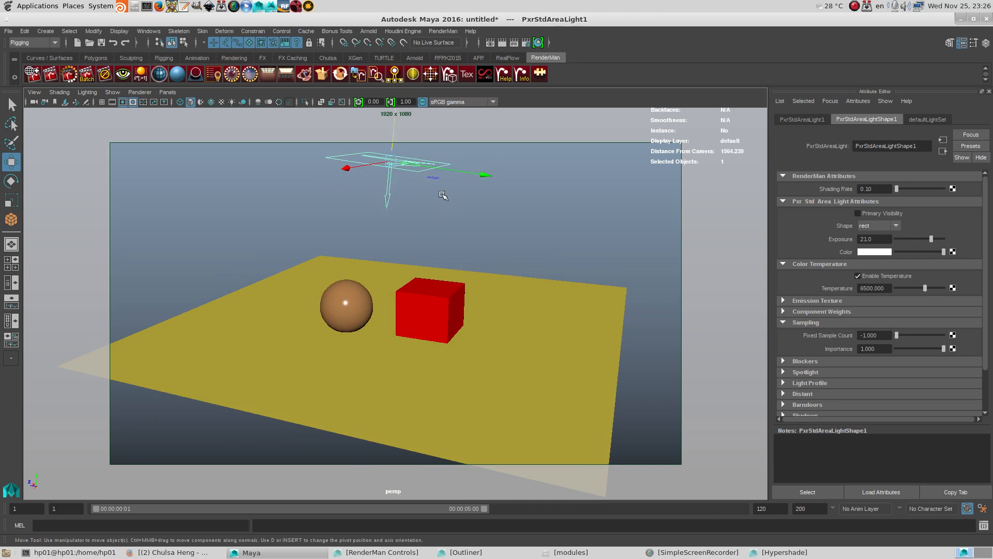
key(e)
drag(481, 156, 483, 160)
scroll(490, 305, down, 5)
alt+drag(490, 306, 499, 320)
click(552, 371)
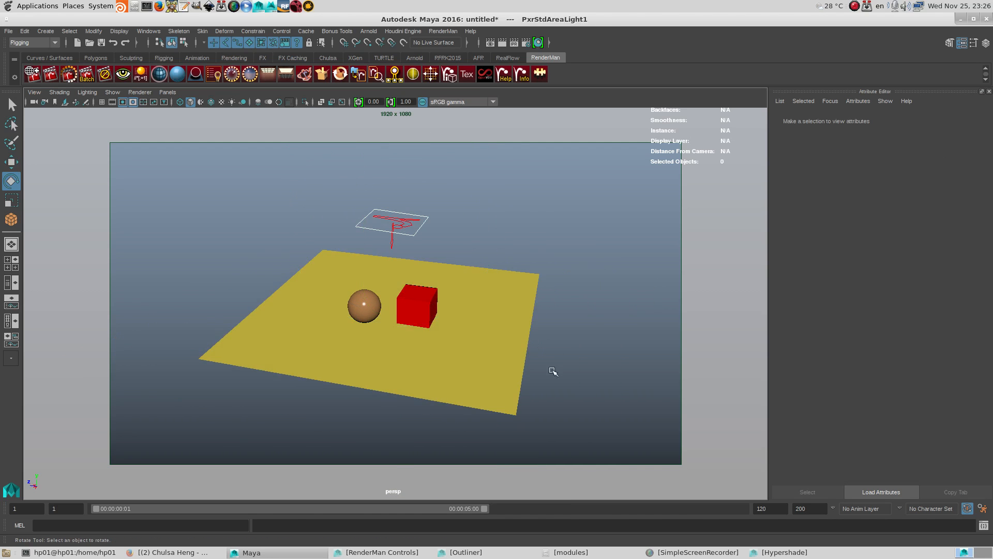
Step: Duplicate the yellow floor plane and raise the copy above the floor
click(517, 348)
key(ctrl+d)
key(w)
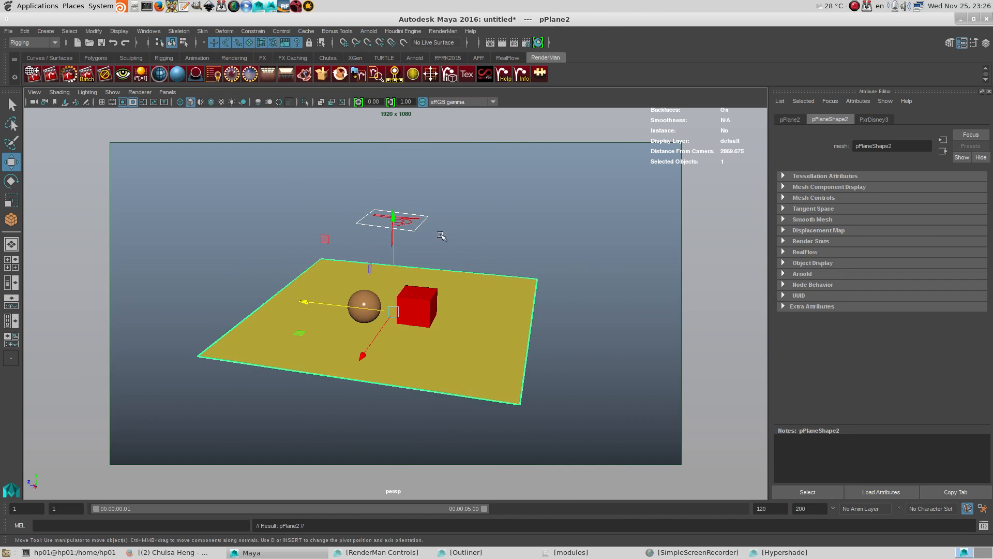
drag(393, 216, 394, 194)
Step: Rotate the duplicated plane upright and scale it down to a small panel
key(e)
drag(377, 235, 379, 386)
key(r)
drag(536, 364, 413, 325)
Step: Raise the small upright plane above the floor and enlarge it uniformly
key(w)
drag(389, 383, 386, 345)
key(e)
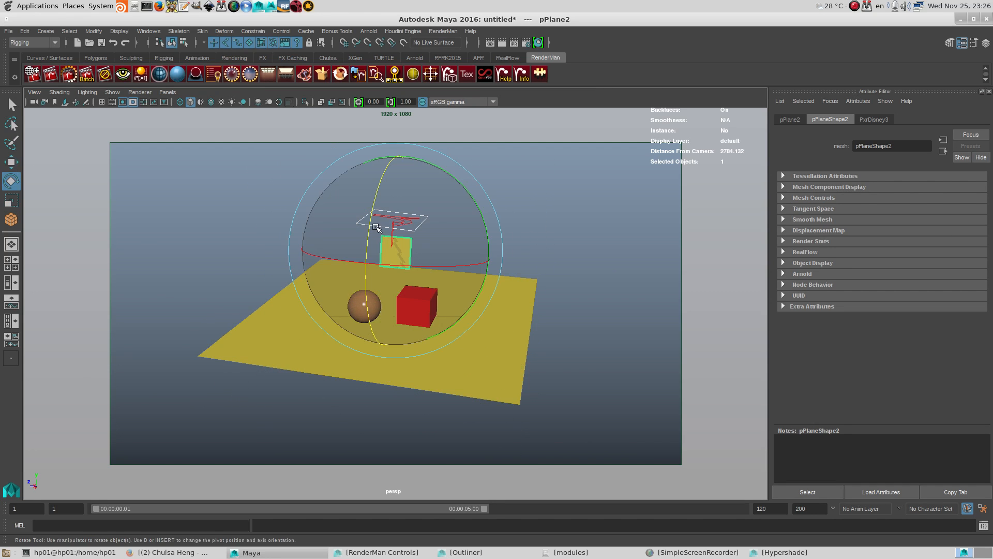
key(r)
middle_drag(413, 291, 449, 303)
Step: Scale the upright plane down to roughly the width of the red cube
alt+drag(449, 304, 468, 285)
alt+right_drag(468, 285, 521, 354)
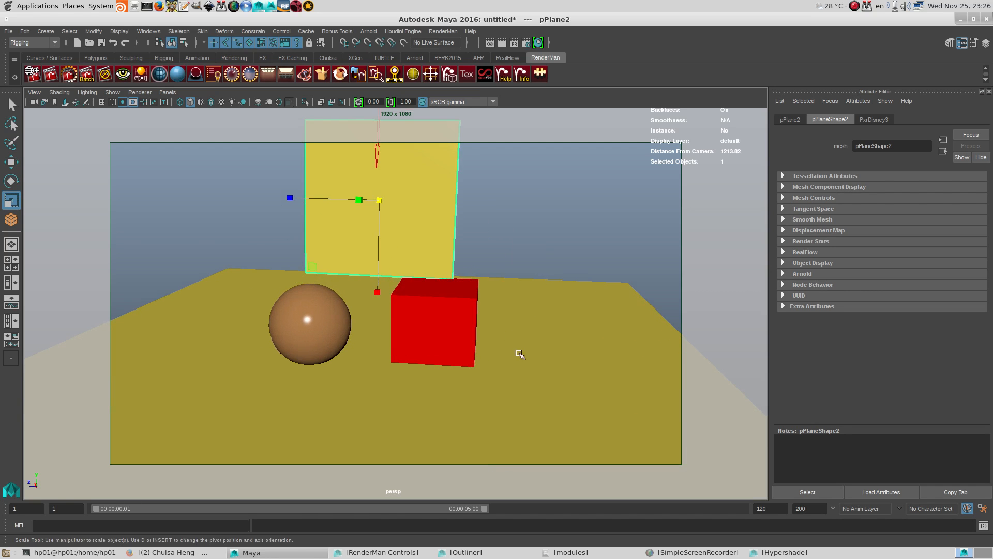
middle_drag(521, 355, 423, 273)
alt+drag(423, 273, 368, 276)
alt+right_drag(368, 277, 397, 270)
alt+drag(397, 270, 465, 254)
alt+right_drag(474, 229, 391, 300)
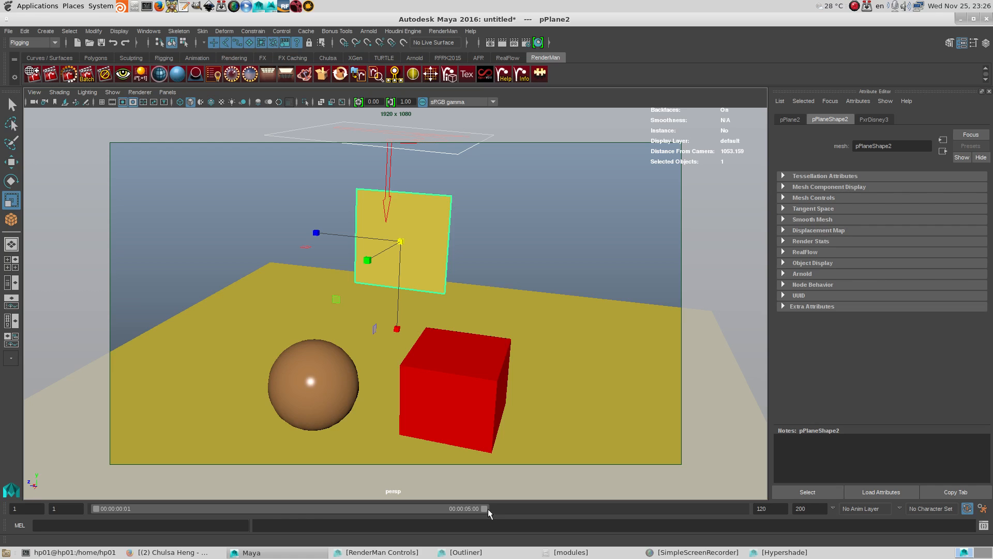
Step: Create a PxrDisney material in Hypershade and assign it to the upright plane
click(681, 552)
click(783, 552)
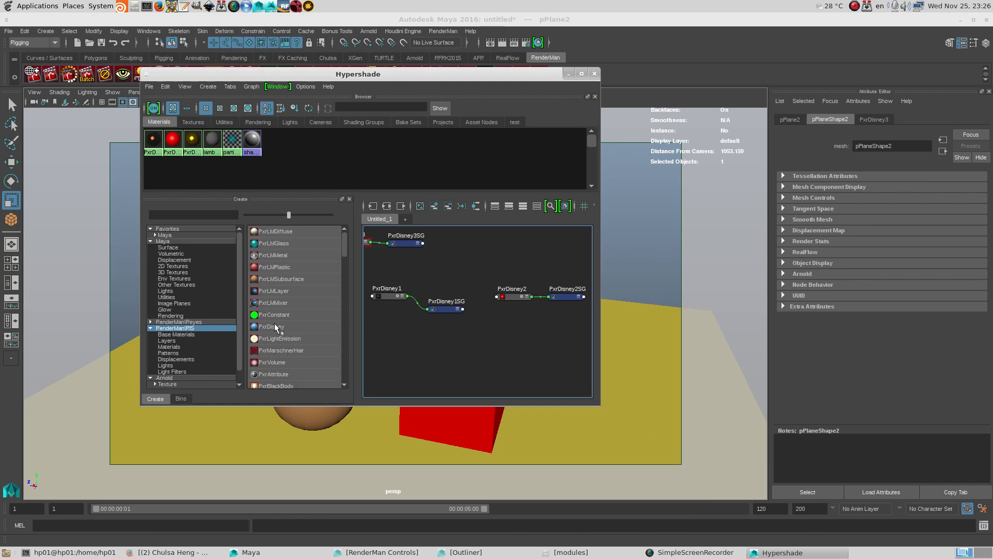
click(275, 325)
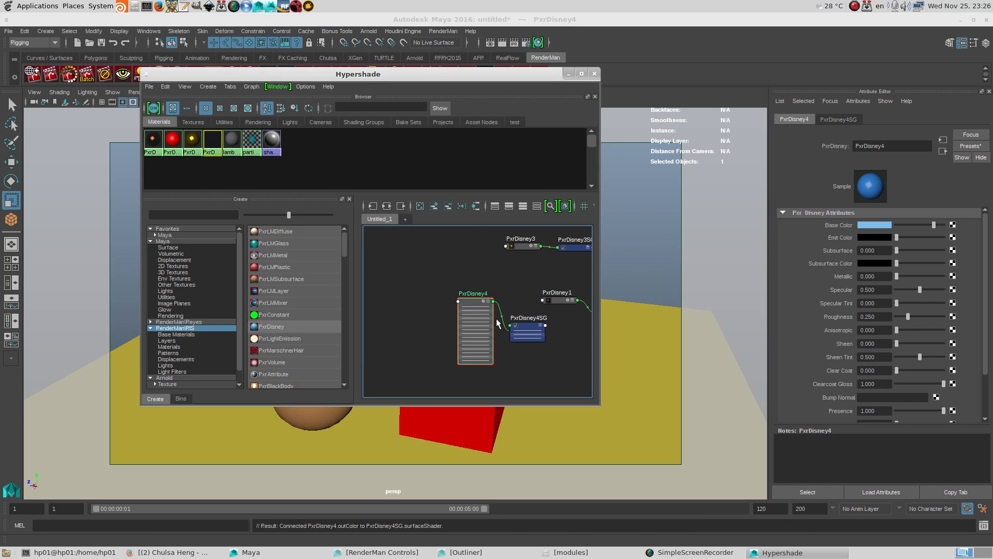
drag(468, 85, 751, 87)
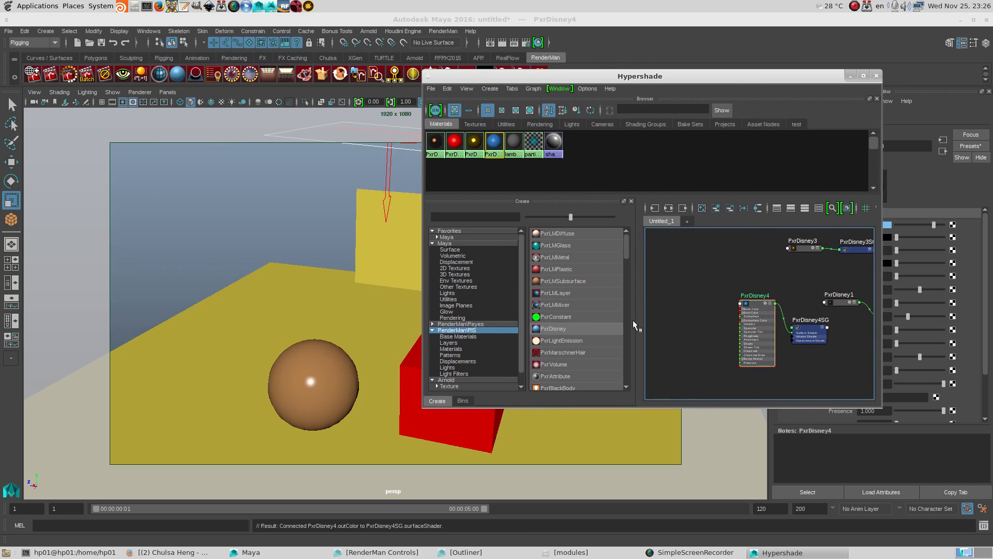
middle_drag(596, 251, 414, 238)
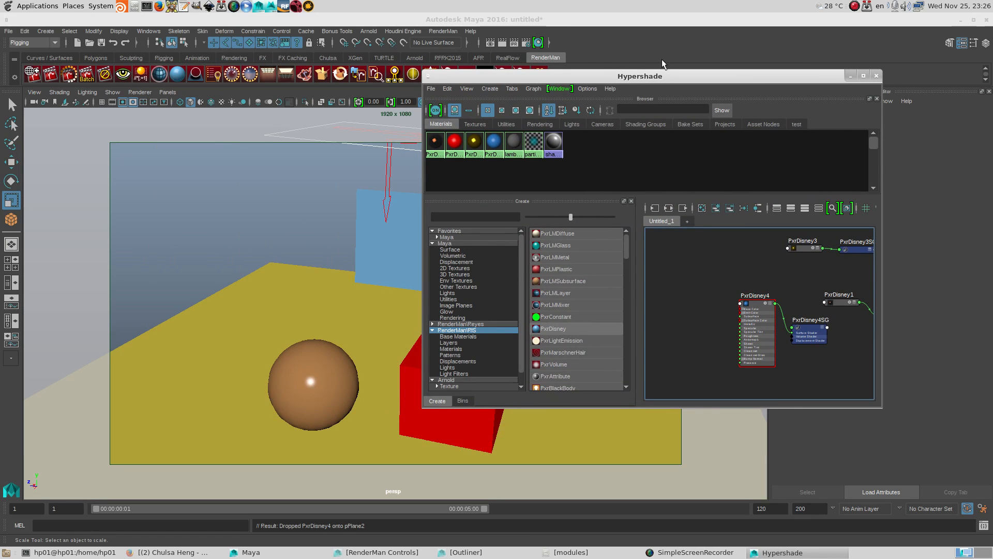
Step: Map a File texture to the Base Color of the upright plane's PxrDisney material
drag(657, 75, 420, 71)
drag(510, 297, 485, 292)
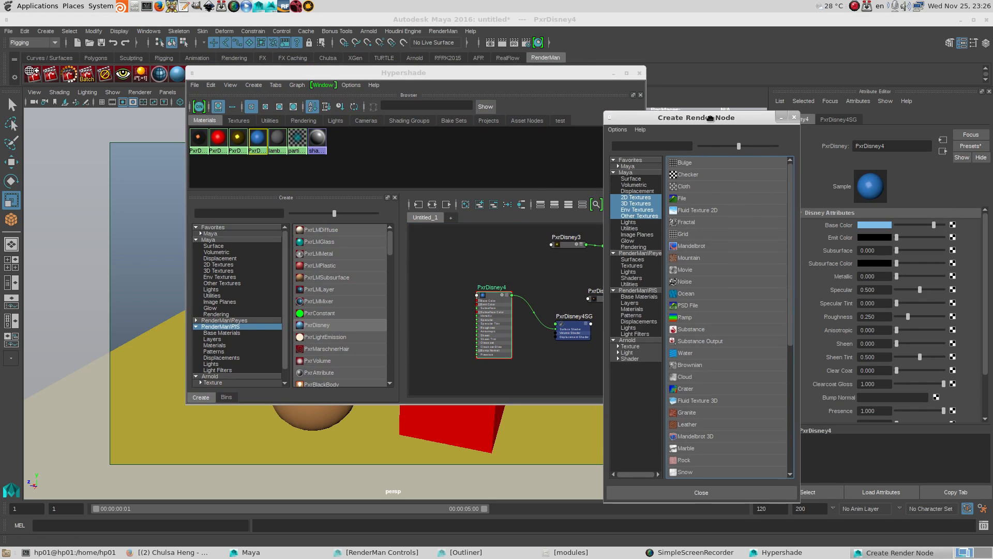
click(681, 168)
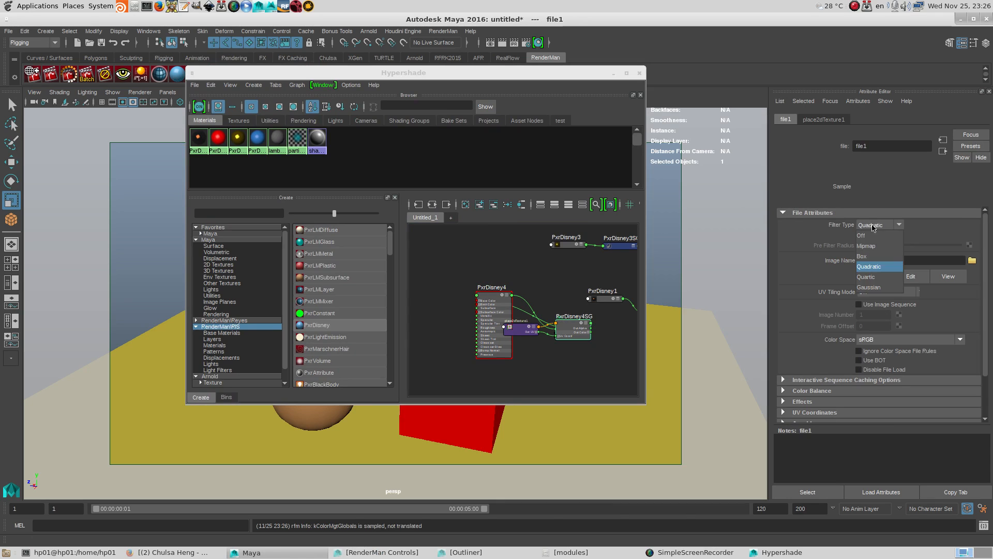
Step: Set the file texture's filter type to Off, load 008qjr-18782584.gif from Pictures/Color_Checker, and minimize Hypershade
click(972, 260)
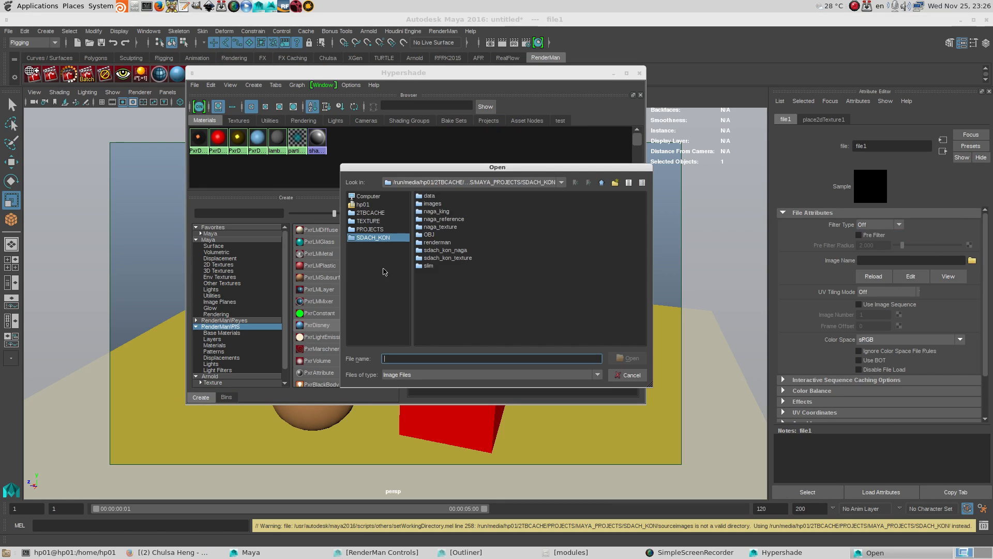
click(368, 206)
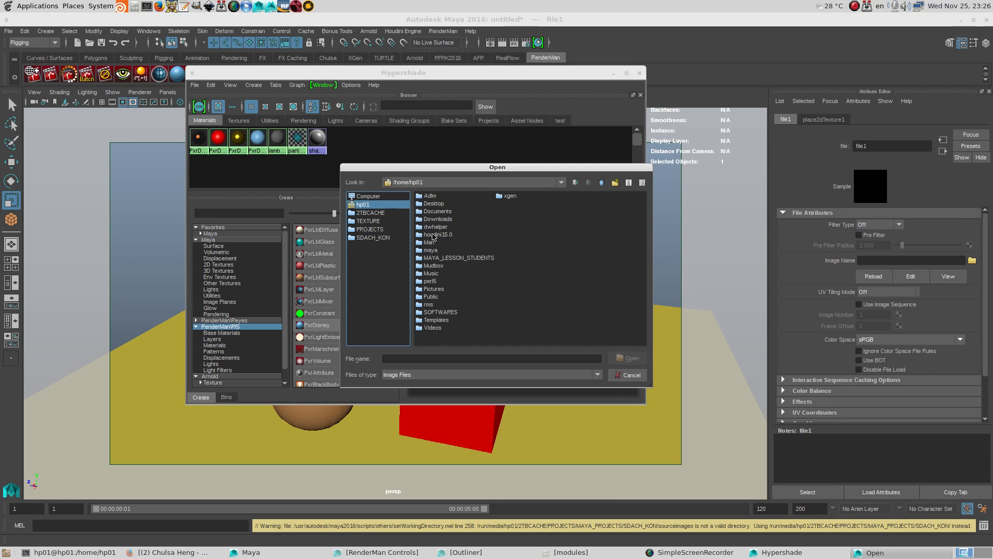
double_click(434, 289)
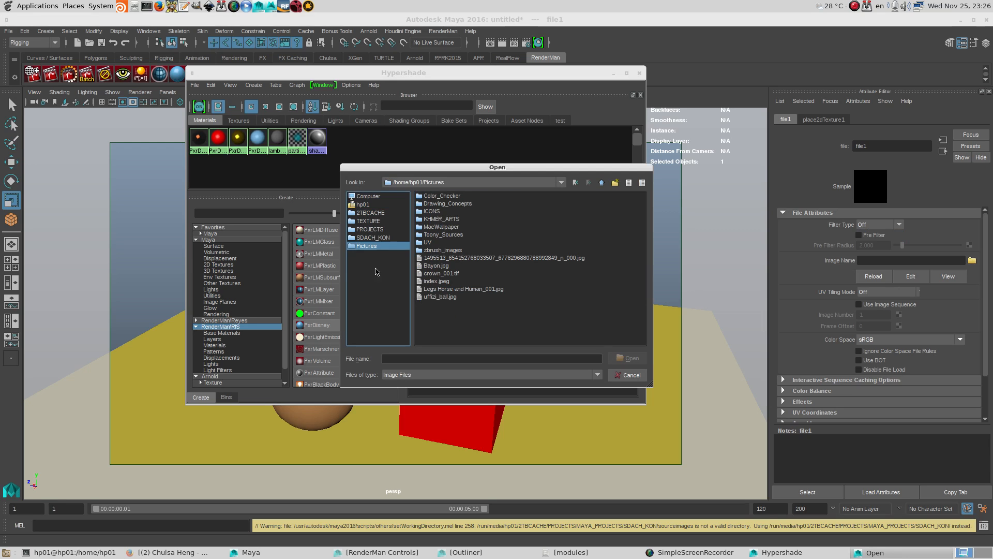
double_click(447, 196)
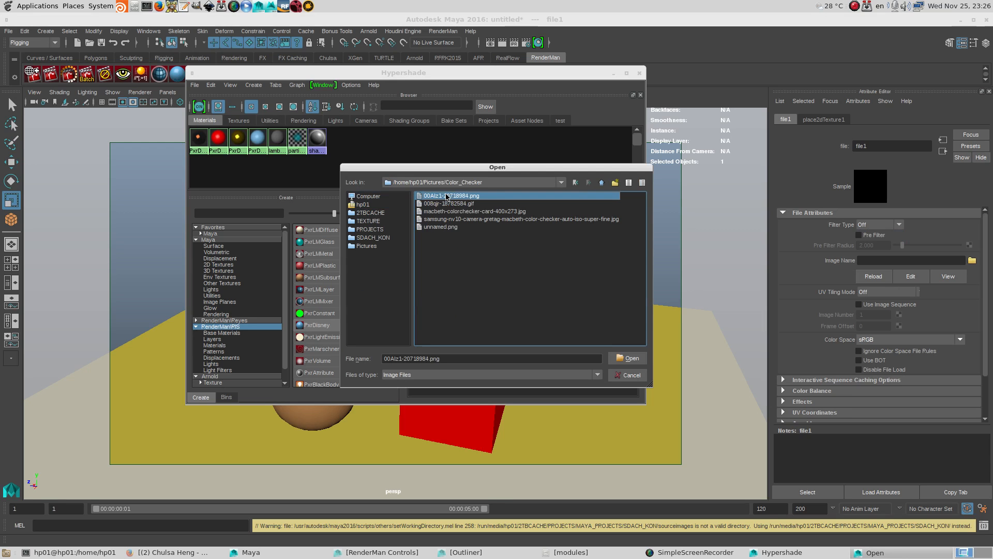
click(468, 204)
click(628, 358)
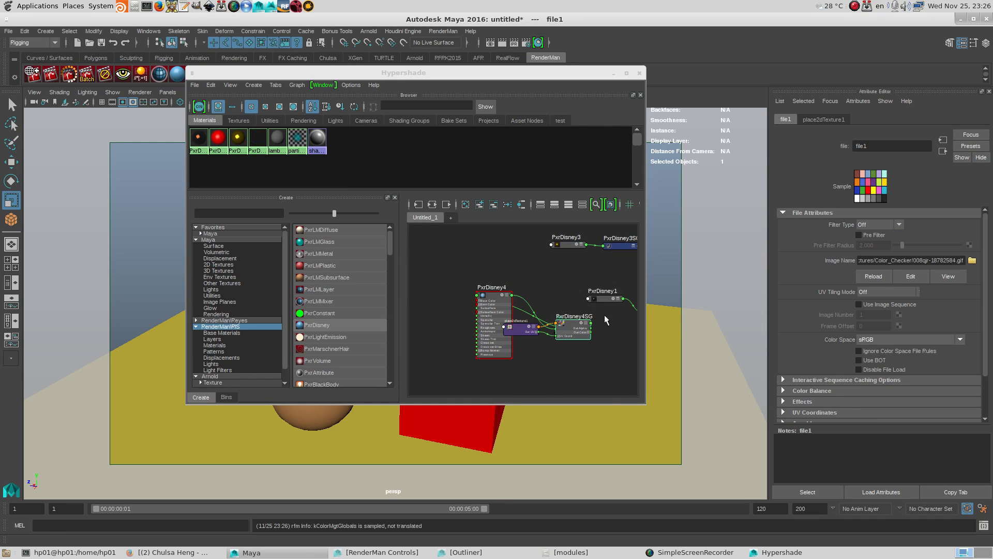
click(613, 76)
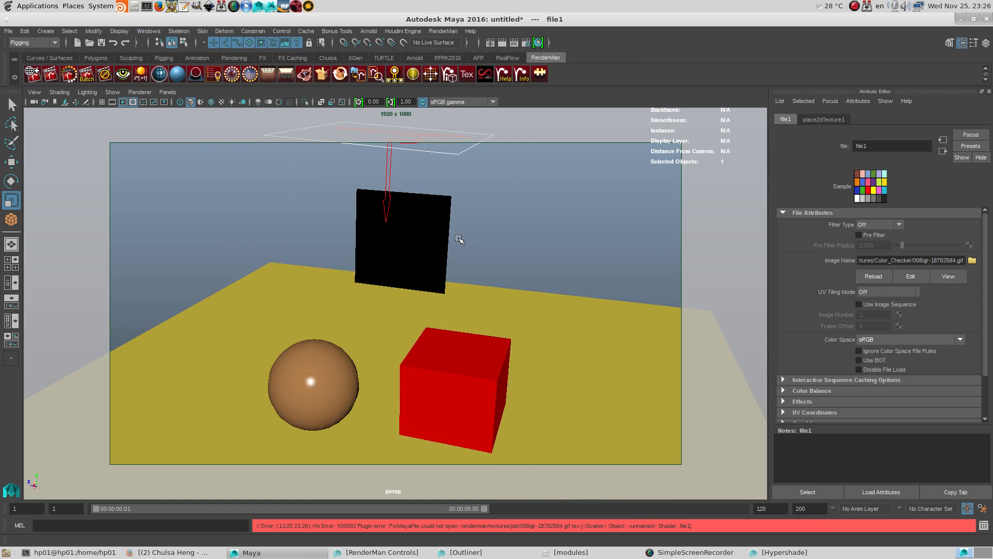
Step: Show textures in the viewport and select the upright color checker plane
click(519, 99)
alt+drag(516, 245, 378, 104)
key(6)
click(449, 250)
key(e)
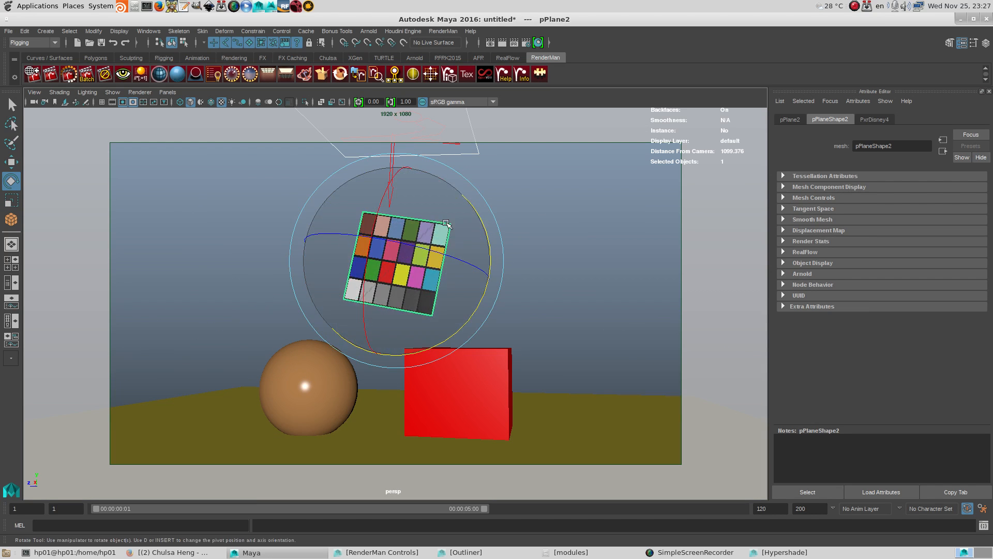
alt+drag(523, 267, 532, 291)
key(ctrl+z)
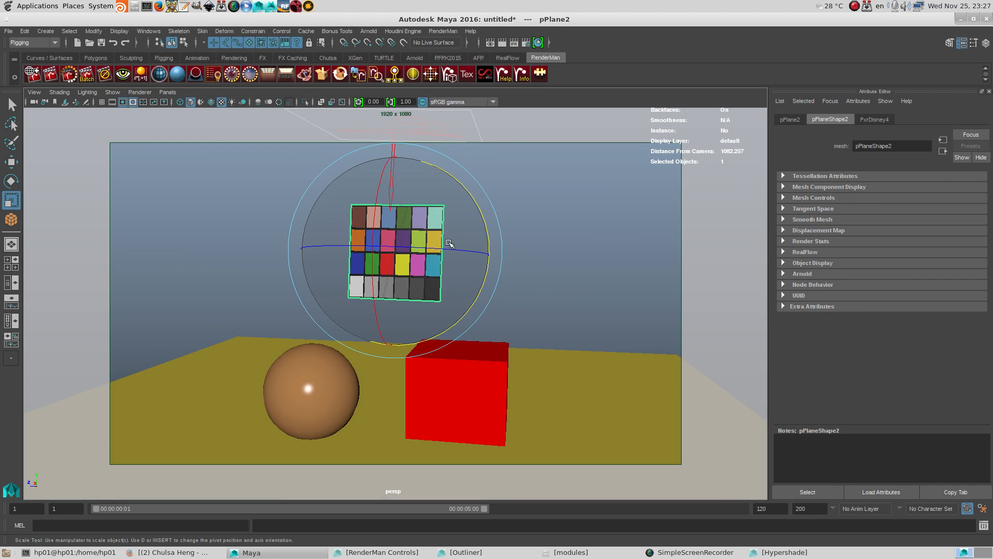
Step: Scale the upright color checker plane wider along its horizontal axis and move it slightly forward
key(r)
drag(493, 255, 535, 255)
alt+right_drag(524, 272, 492, 284)
alt+drag(493, 284, 479, 294)
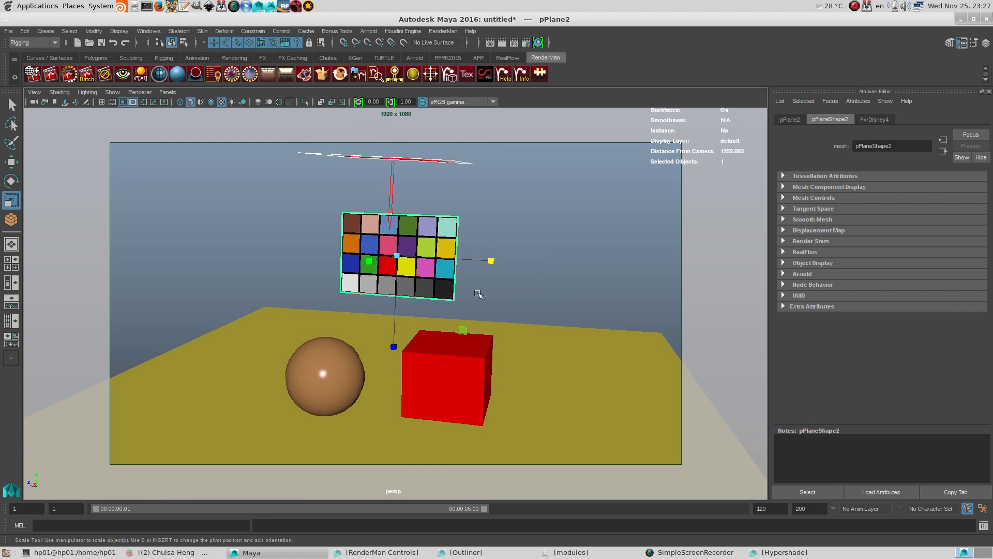
key(w)
drag(369, 261, 358, 264)
mouse_move(409, 290)
alt+mouse_down()
mouse_move(363, 291)
mouse_move(424, 288)
mouse_move(402, 300)
alt+mouse_up()
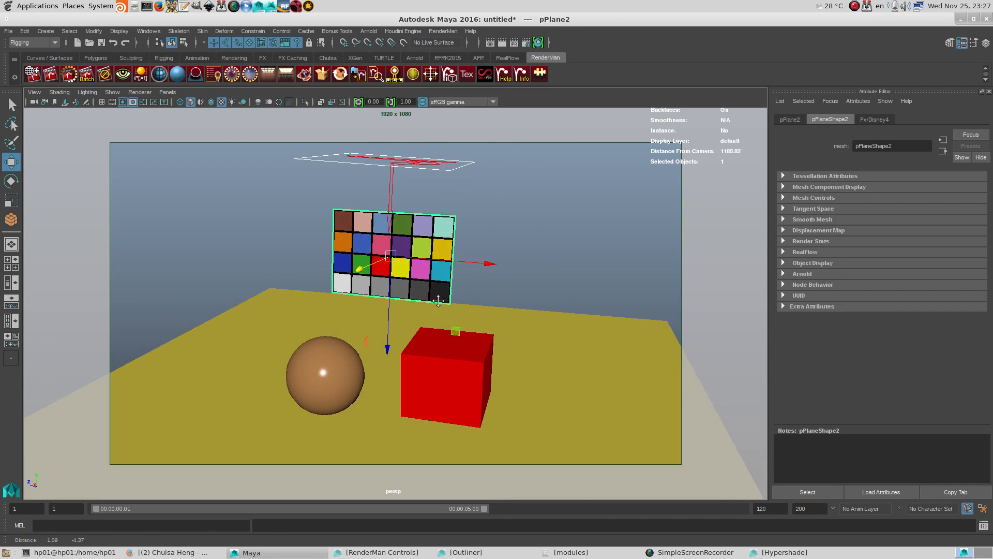
alt+right_drag(403, 299, 429, 279)
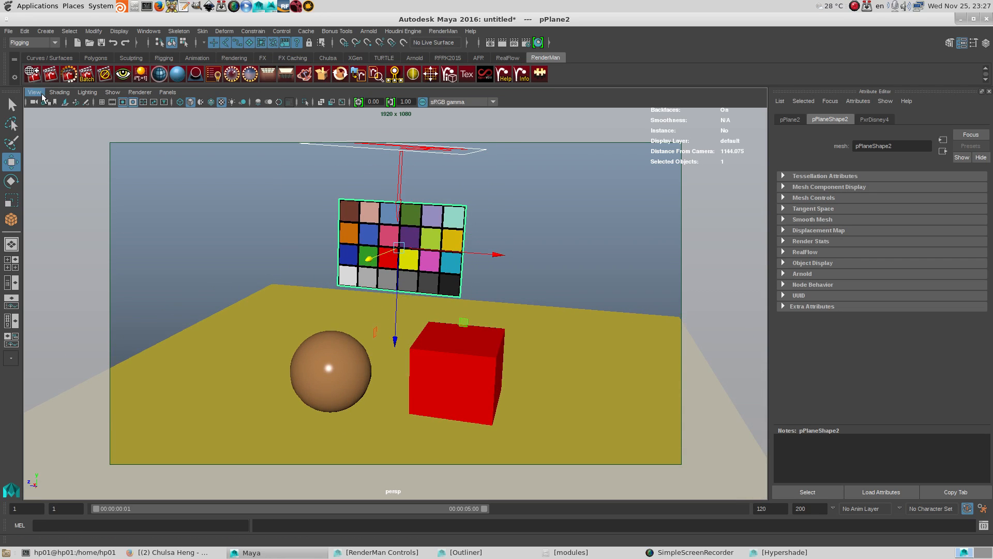
Step: Set Max Samples to 16 and Pixel Variance to 0.1 in the RenderMan sampling settings, and minimize RenderMan Controls
click(33, 74)
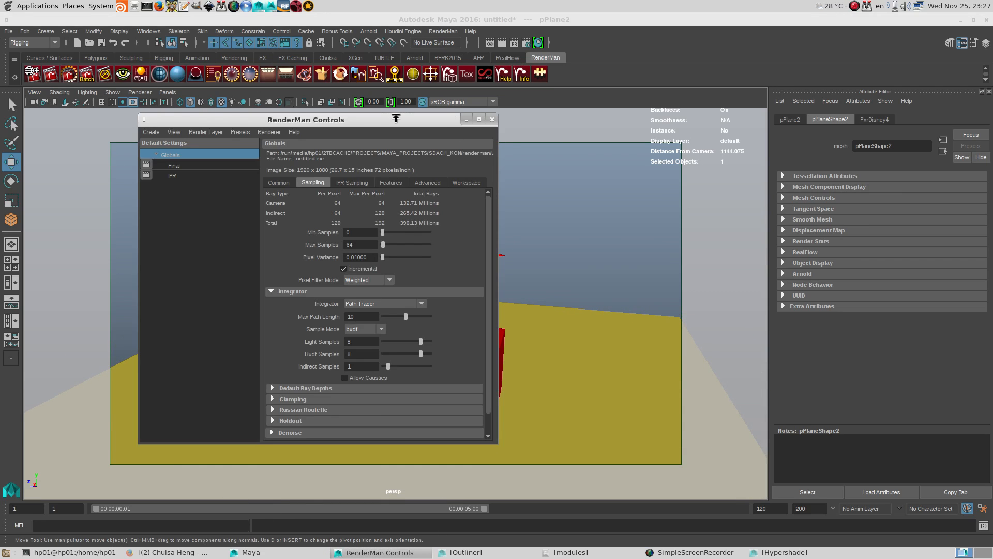
click(518, 153)
click(482, 154)
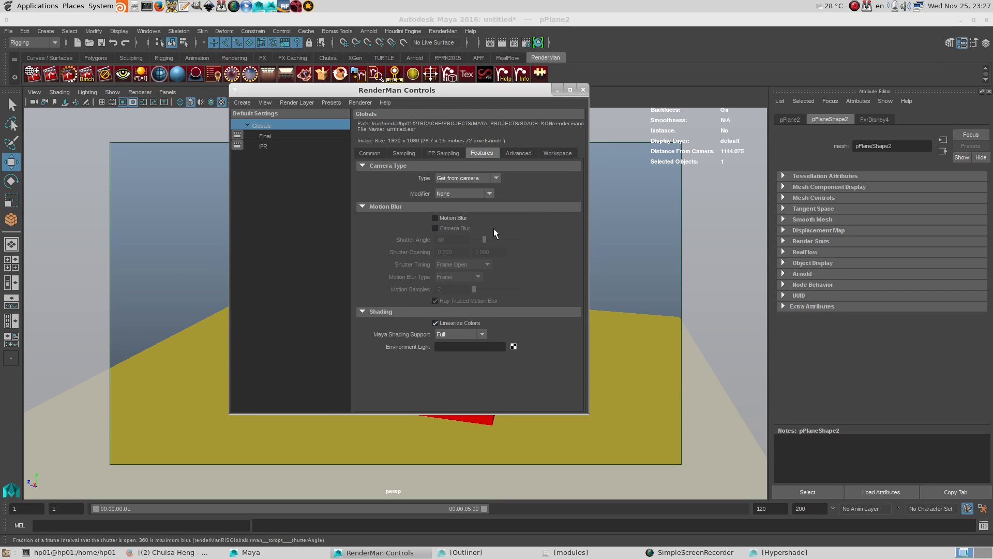
click(557, 89)
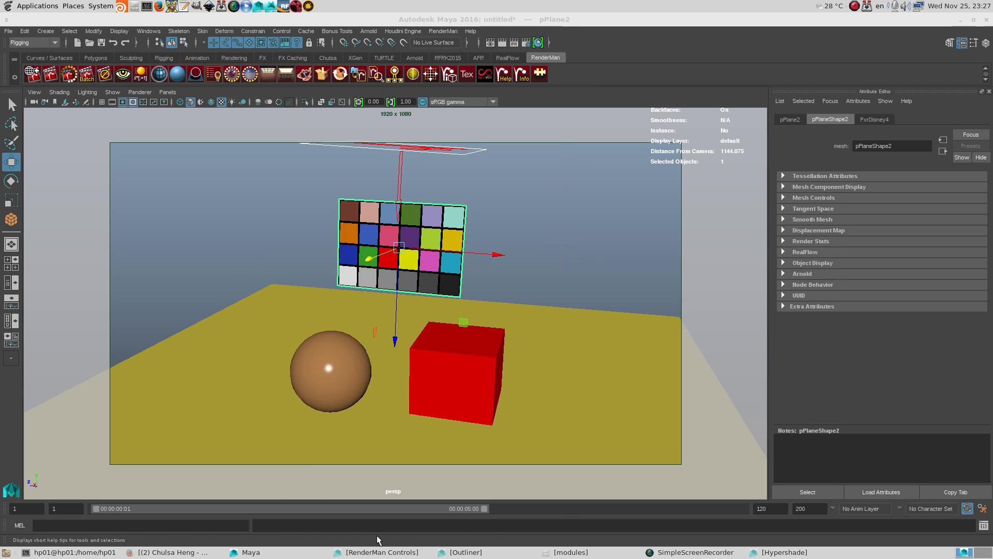
click(380, 552)
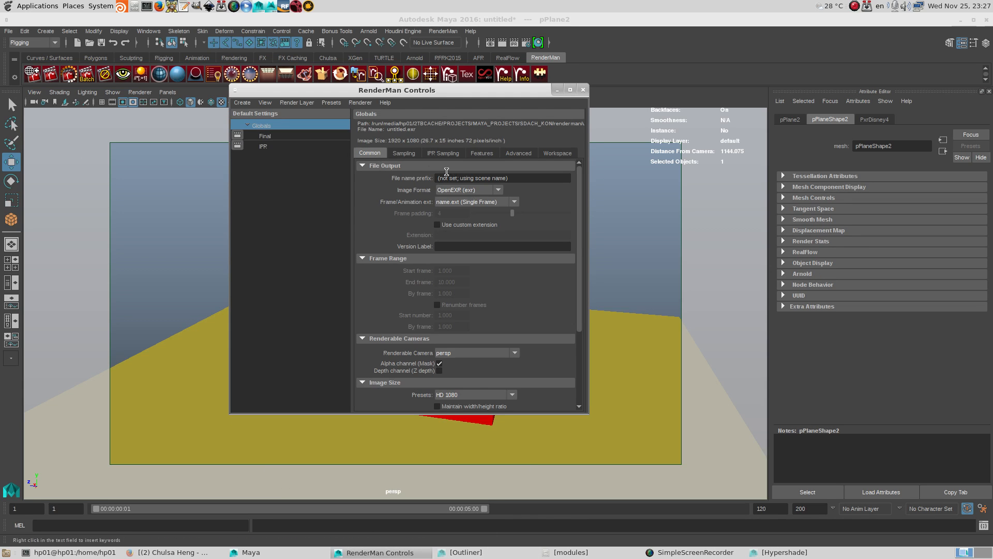
click(404, 153)
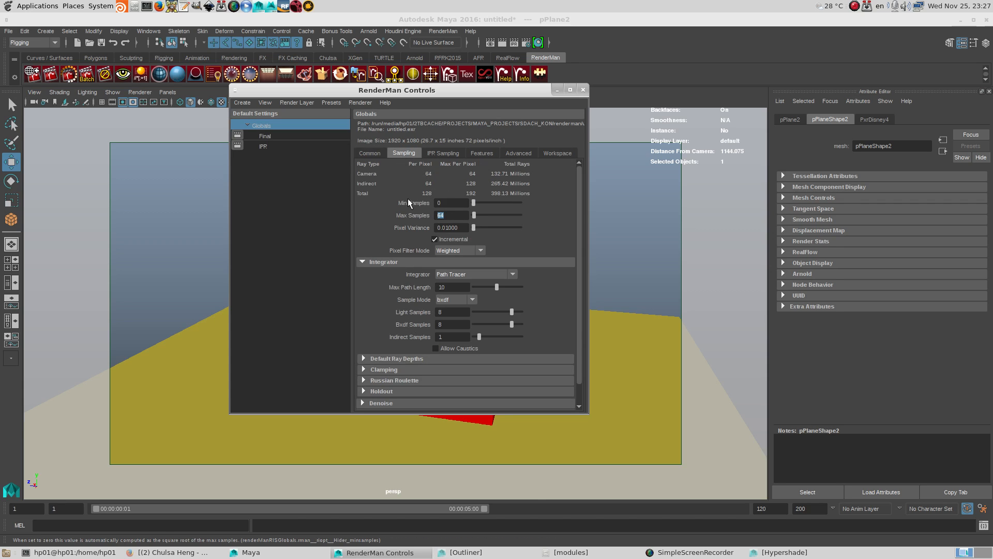
key(Tab)
text(0.1)
key(Return)
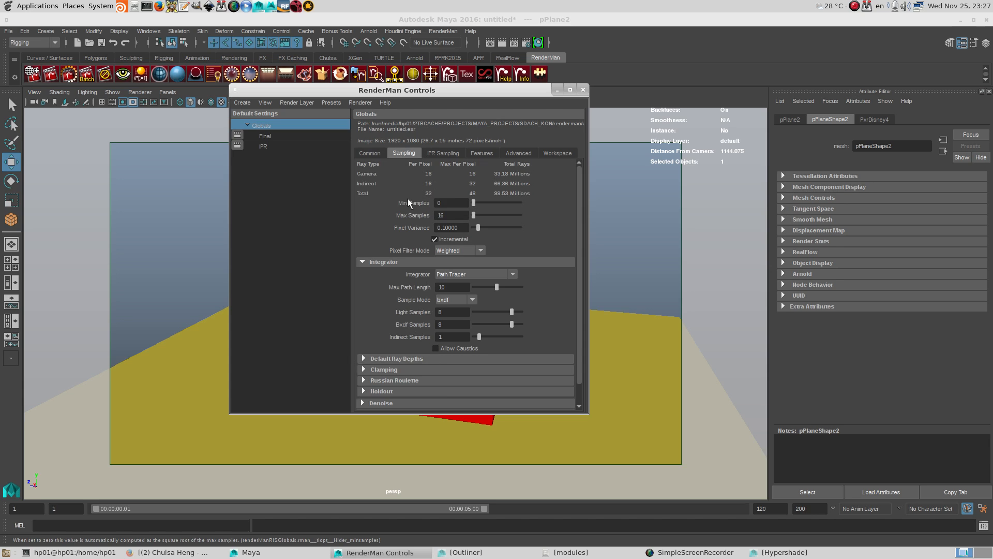
click(558, 90)
Step: Start a RenderMan re-render, zoom out to see the whole image, and place the render window beside the viewport
click(69, 74)
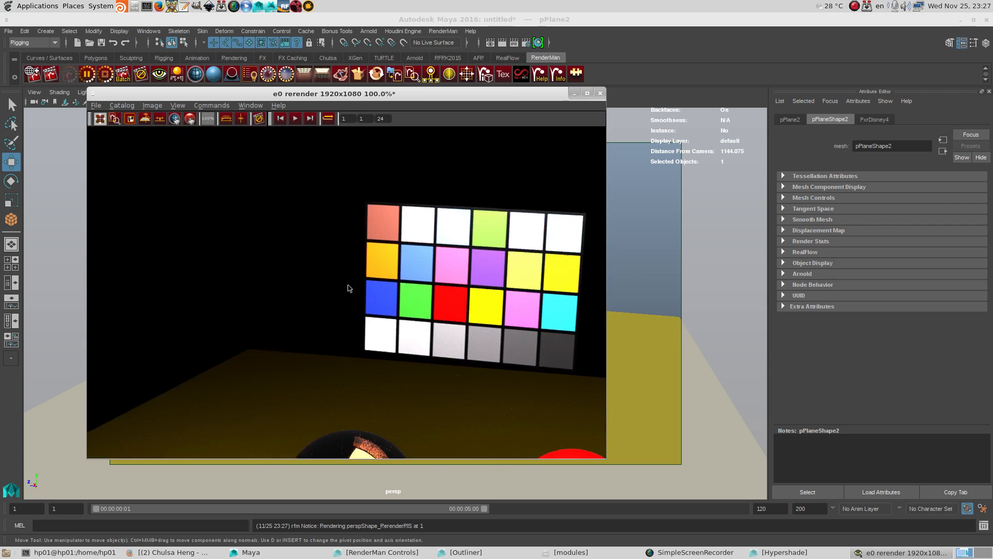
middle_drag(348, 288, 197, 253)
right_click(439, 312)
click(391, 239)
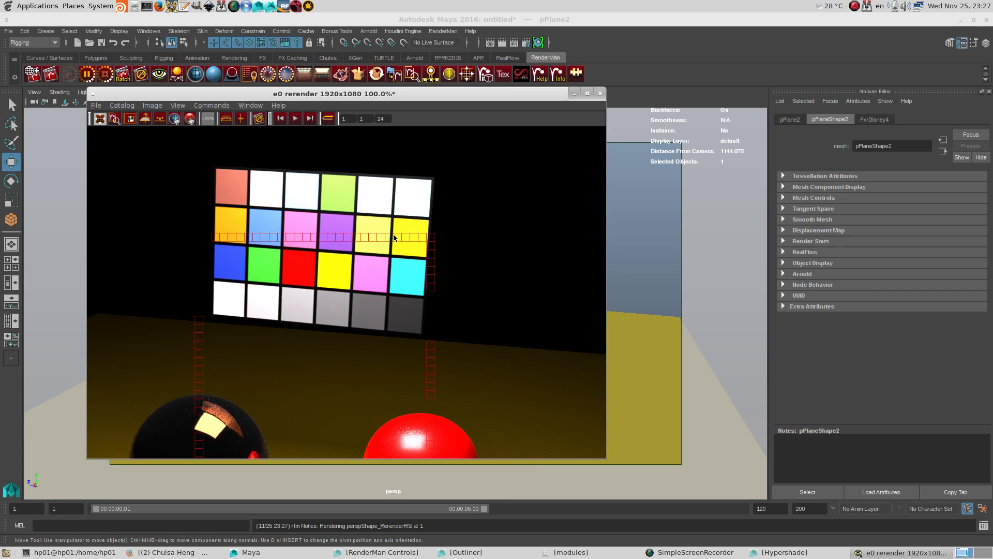
scroll(390, 243, down, 5)
drag(424, 98, 827, 105)
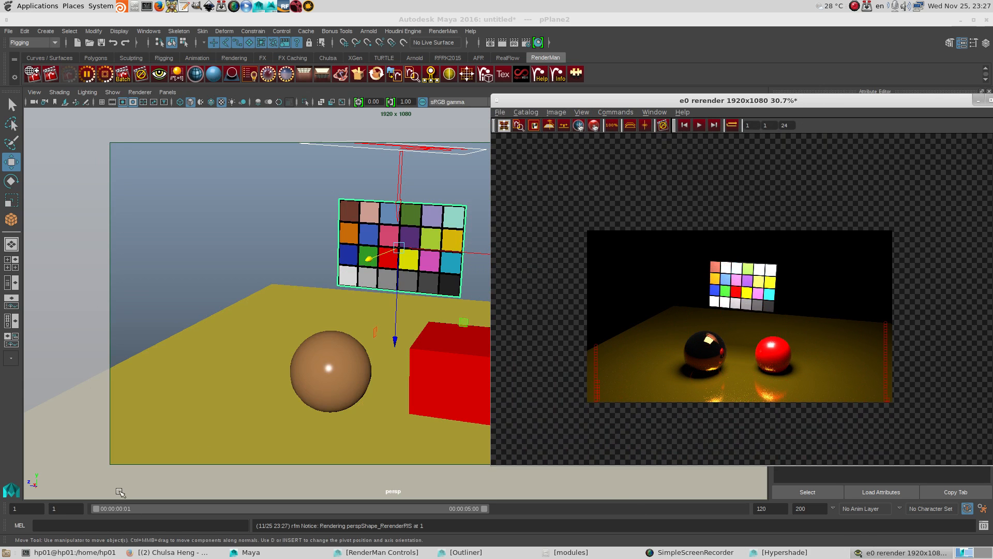
Step: Open 00AIz1-20718984.png from Pictures/Color_Checker and arrange its window alongside the render window for comparison
click(569, 552)
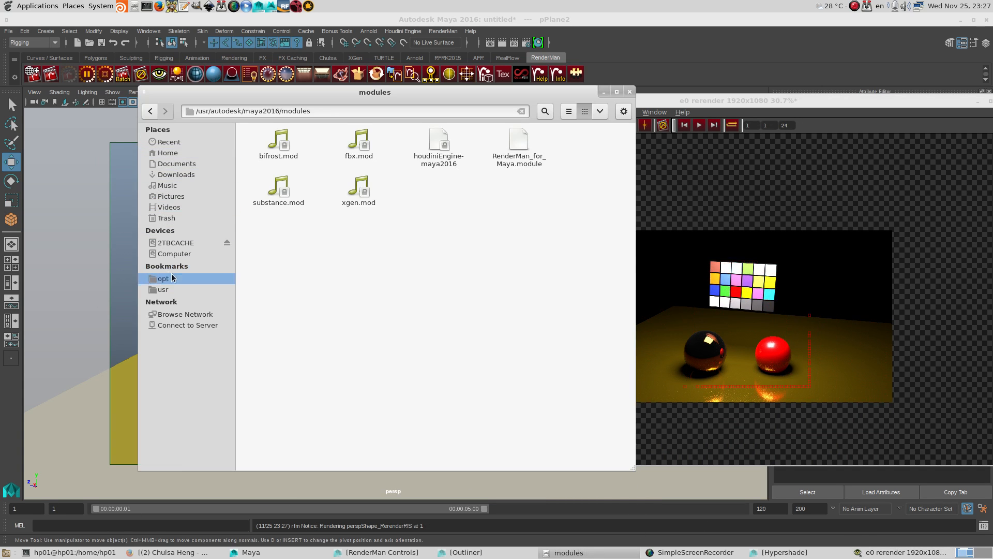
click(176, 164)
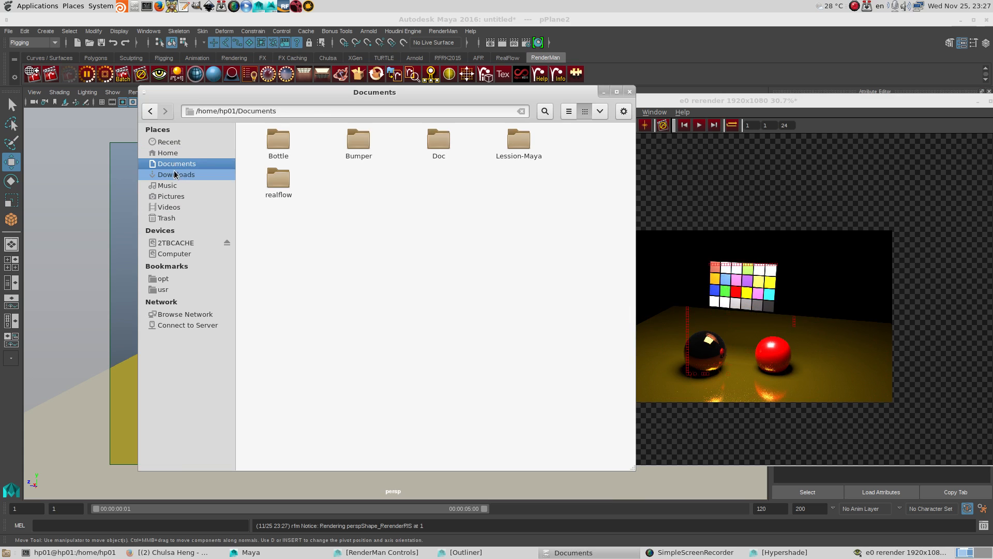
click(173, 196)
click(437, 153)
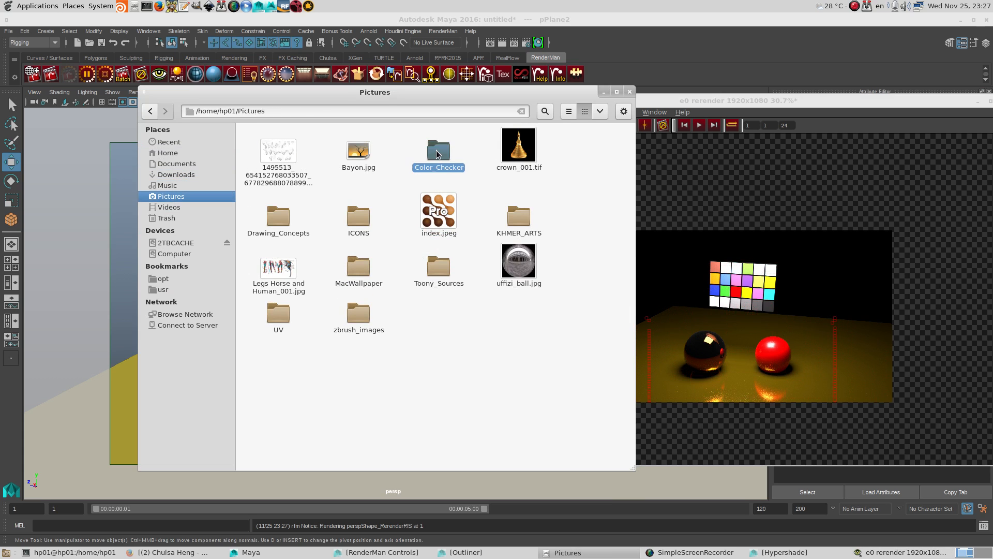
double_click(437, 154)
double_click(283, 144)
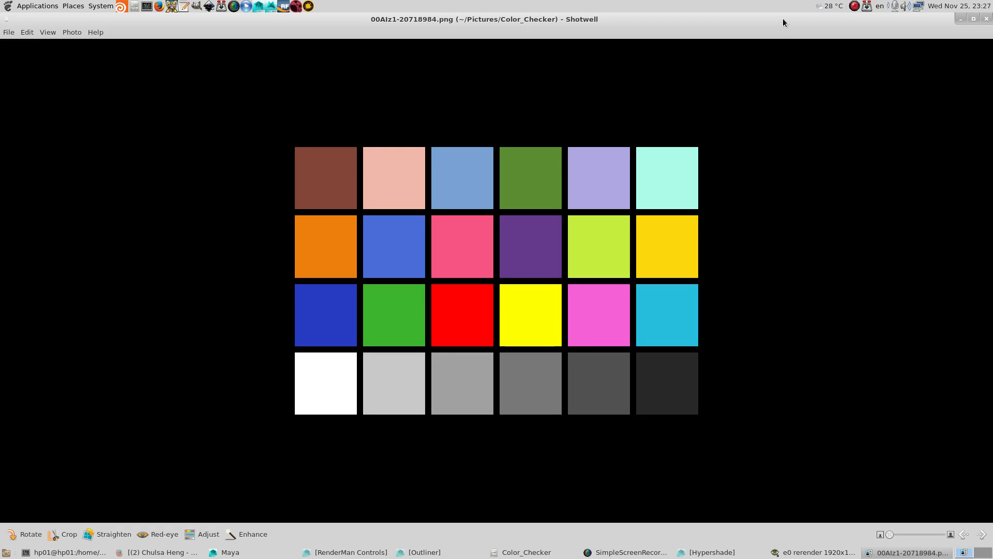
drag(782, 21, 222, 166)
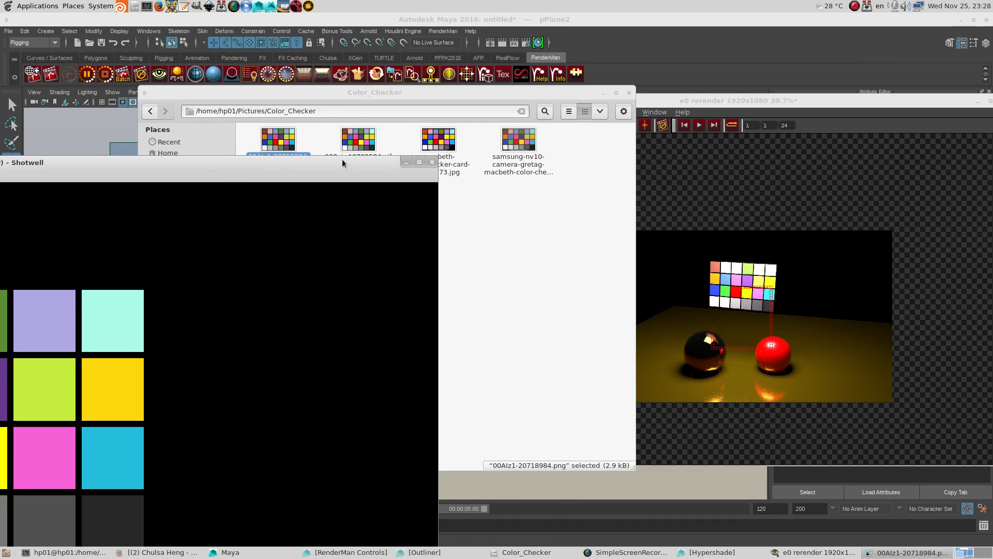
click(628, 92)
drag(660, 97, 571, 298)
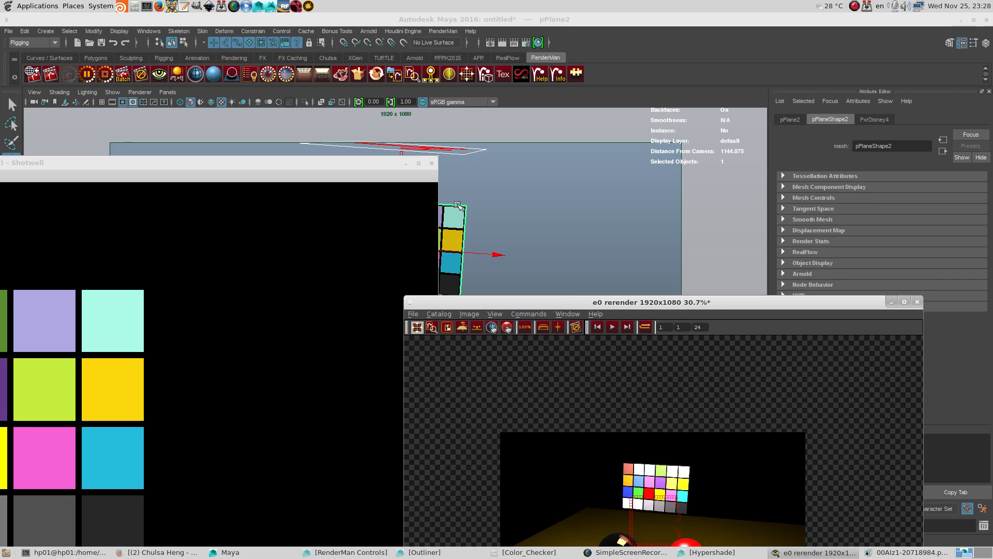
Step: Open the attributes of the file texture feeding the upright plane's PxrDisney material
click(458, 205)
click(880, 122)
click(935, 228)
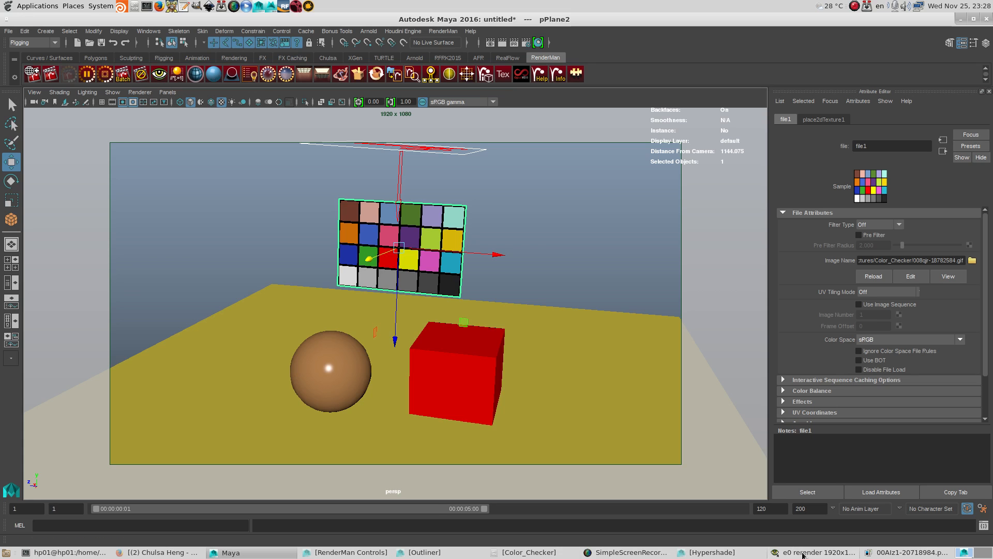
Step: Examine the color checker images in Shotwell one after another to compare their patch colors with the plane's texture
click(897, 554)
drag(207, 167, 520, 105)
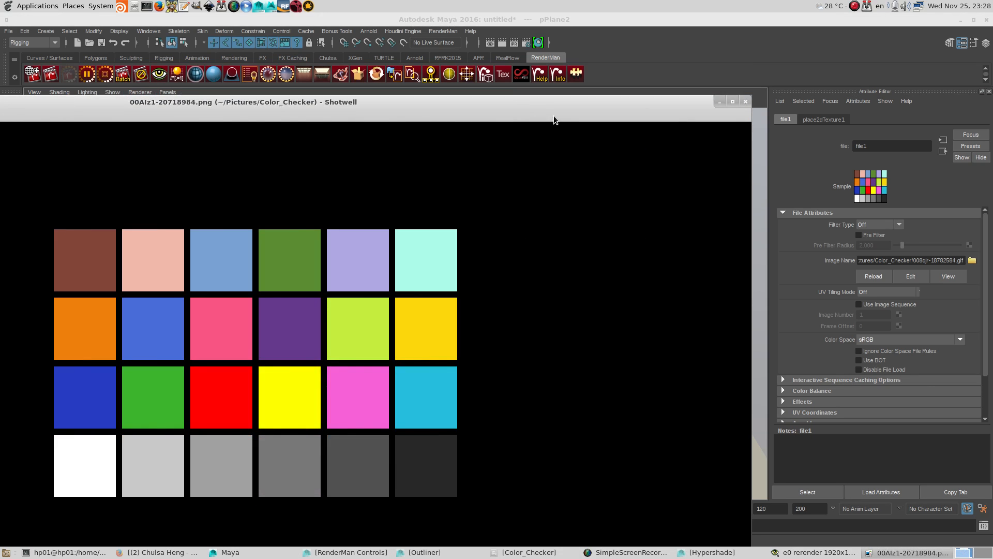
drag(180, 109, 380, 83)
key(Right)
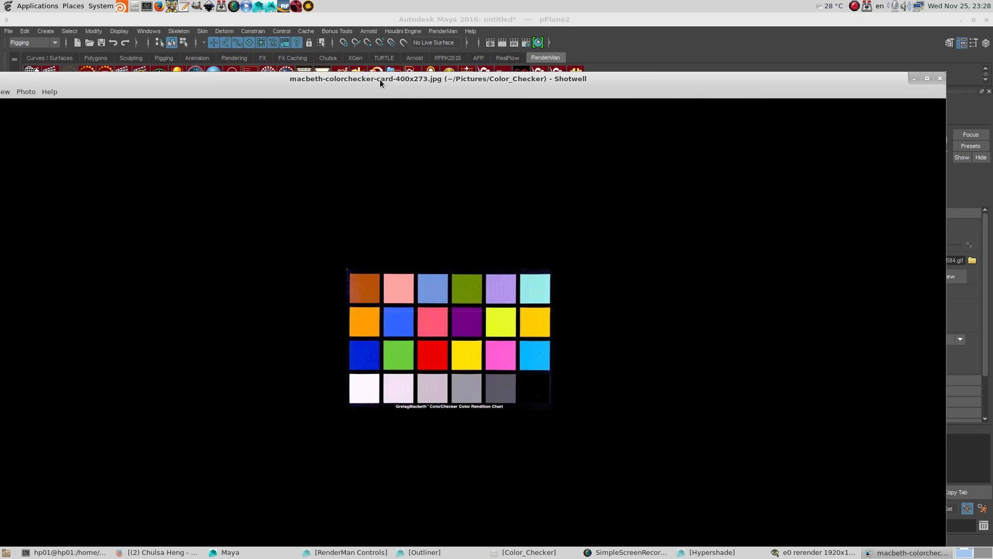
key(Right)
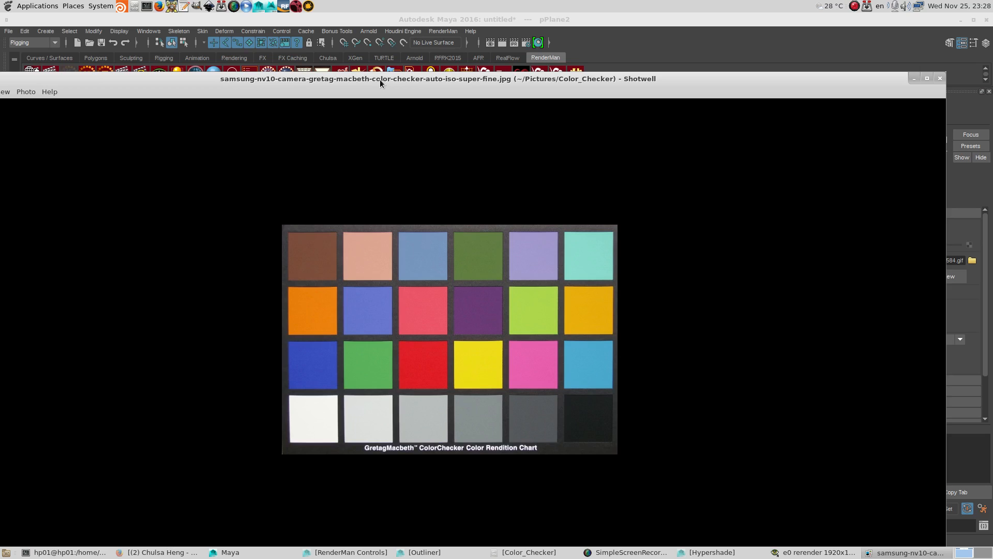
key(Right)
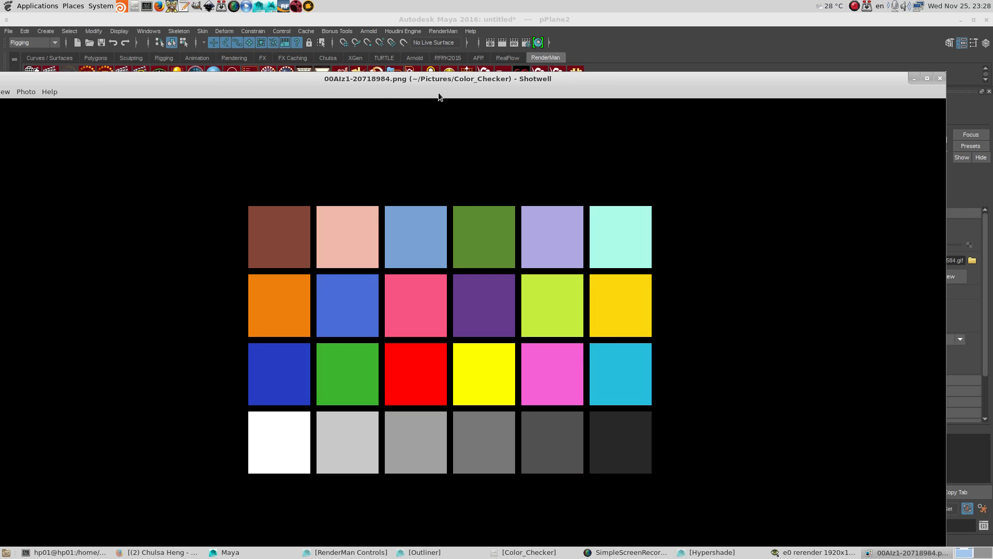
key(Right)
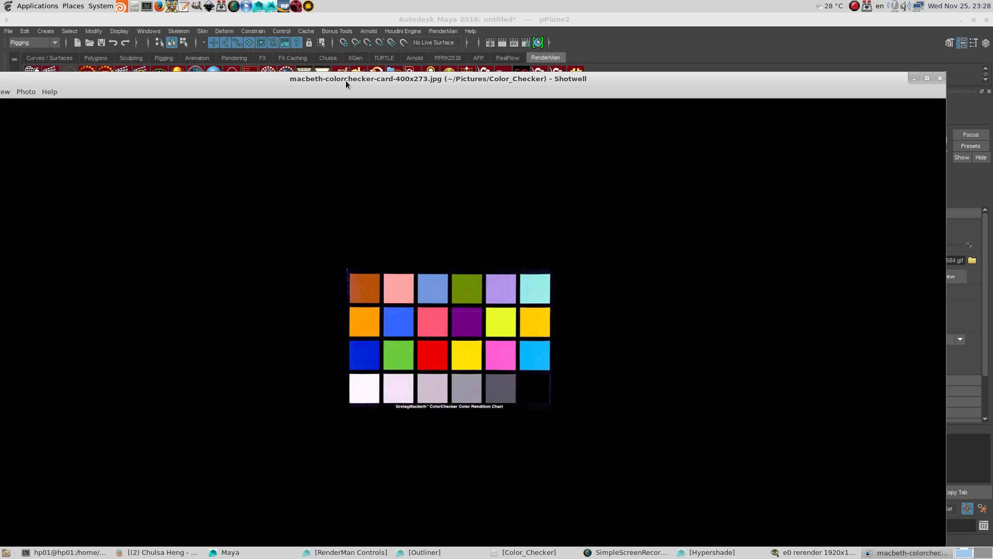
key(Right)
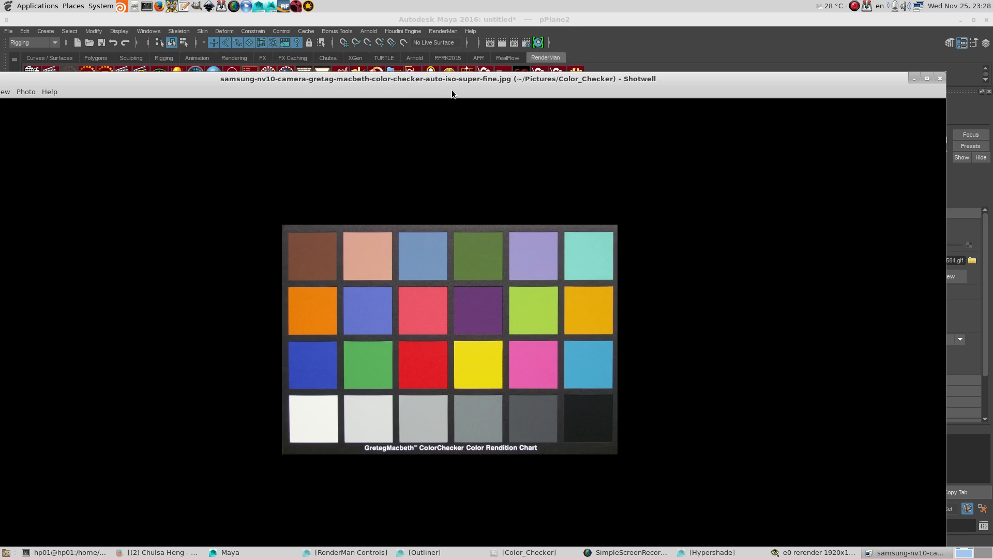
key(Right)
drag(794, 90, 343, 303)
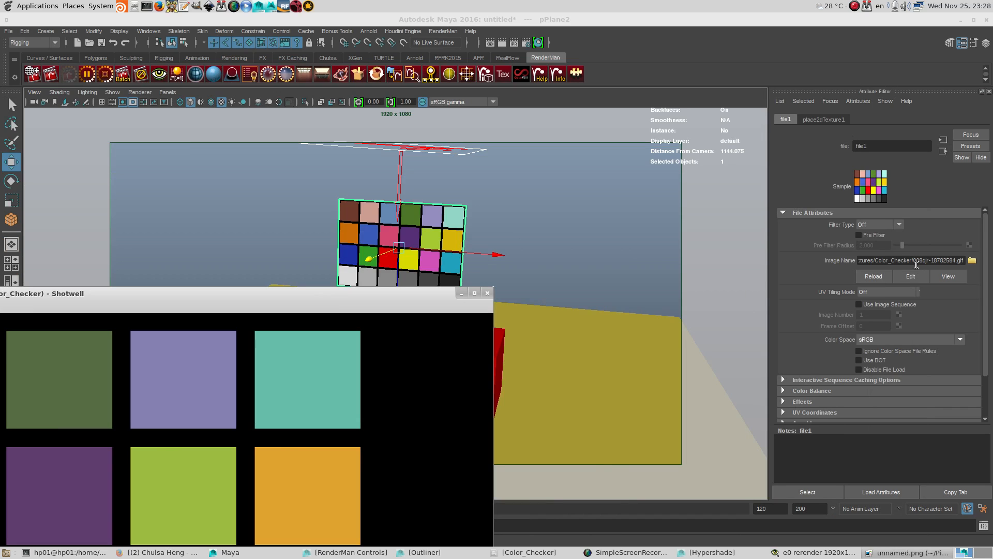
drag(334, 307, 656, 150)
key(Right)
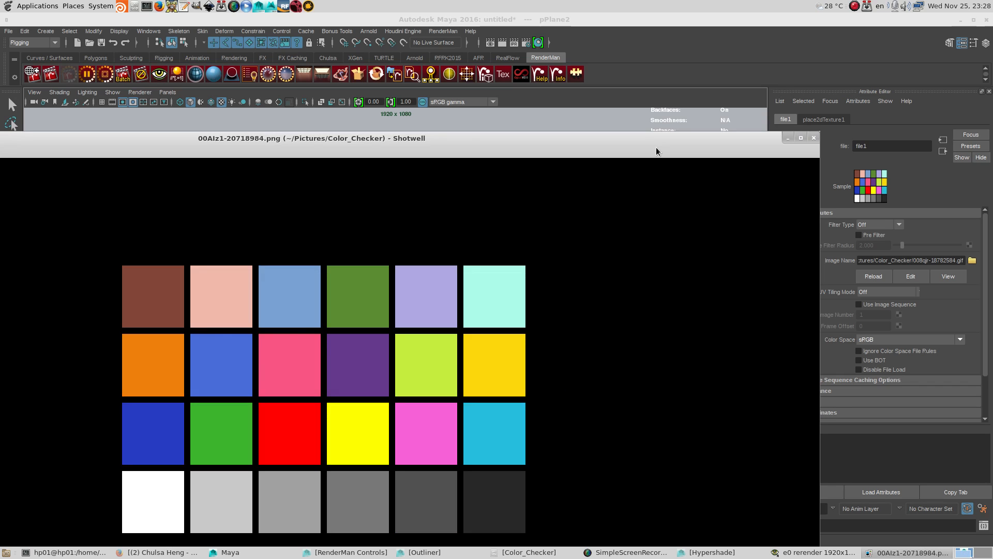
key(Right)
key(Right)
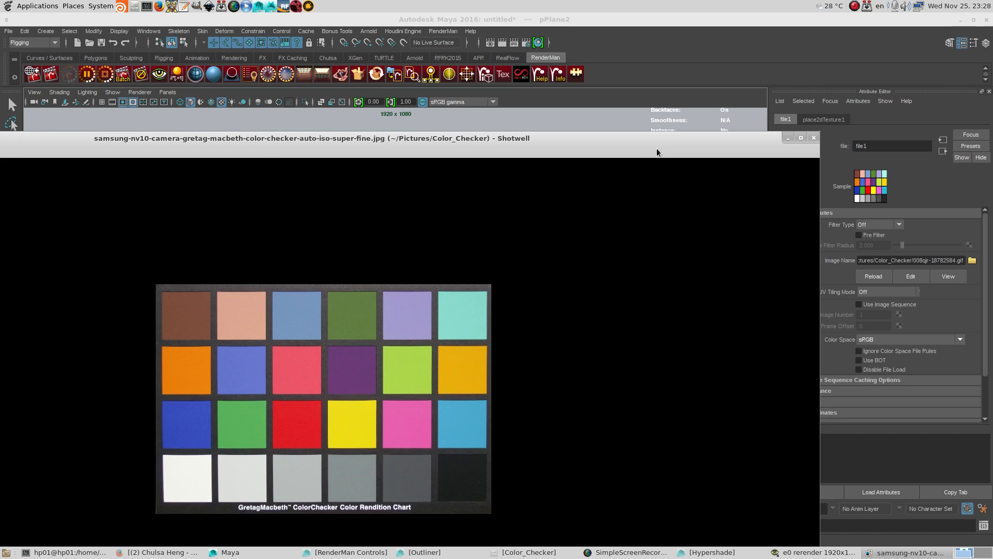
key(Right)
key(Right)
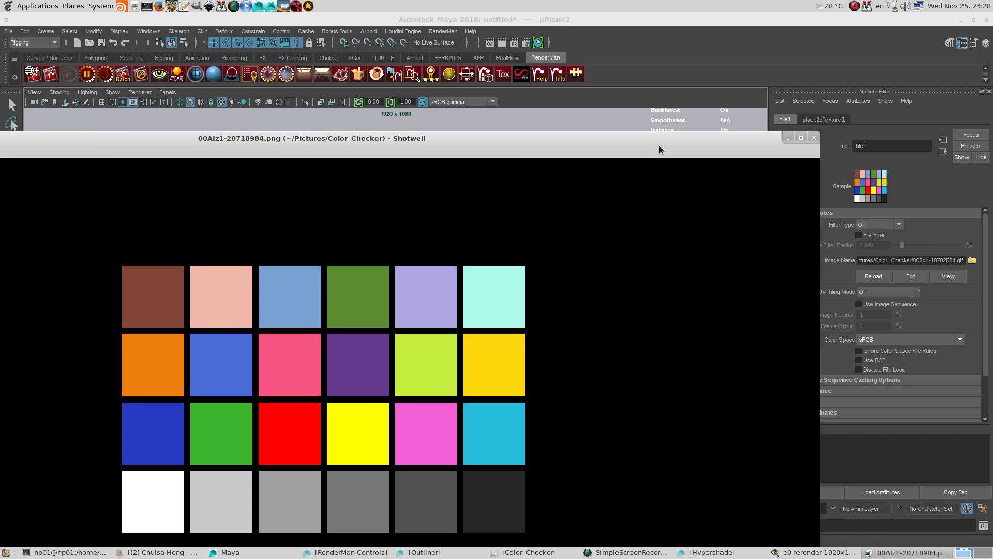
drag(241, 145, 264, 79)
Step: Close Shotwell, open 008qjr-18782584.gif from the Color_Checker folder, and position its window over the viewport
click(523, 552)
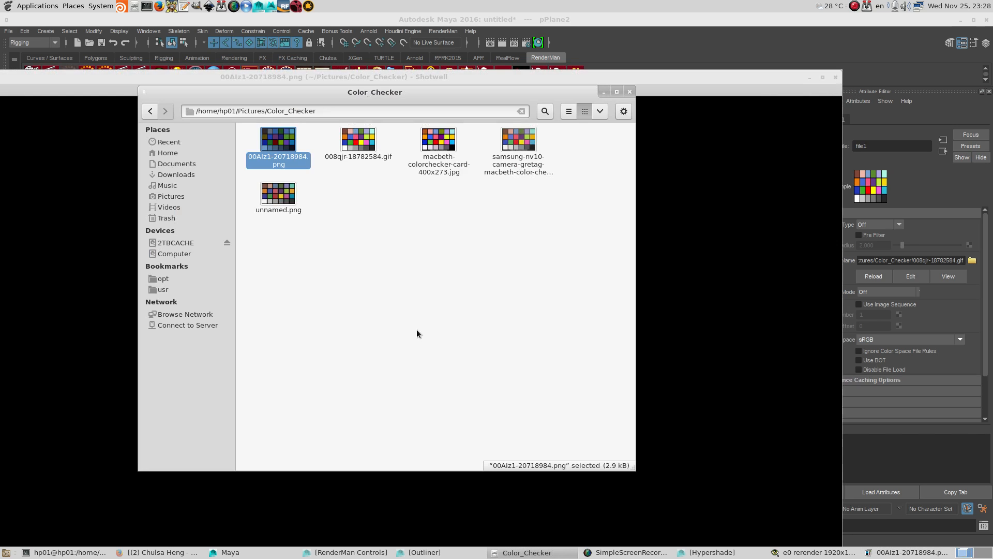
click(339, 297)
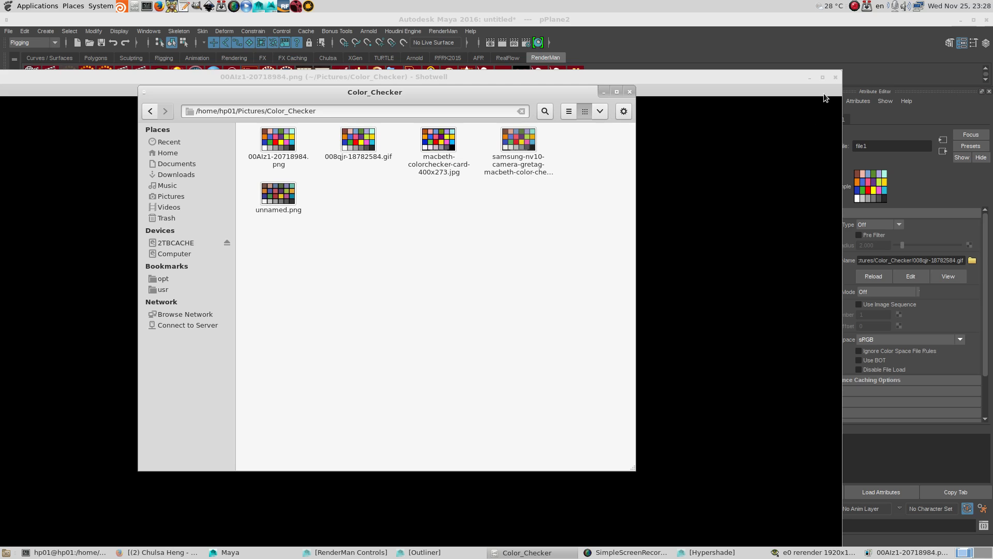
click(836, 78)
double_click(358, 142)
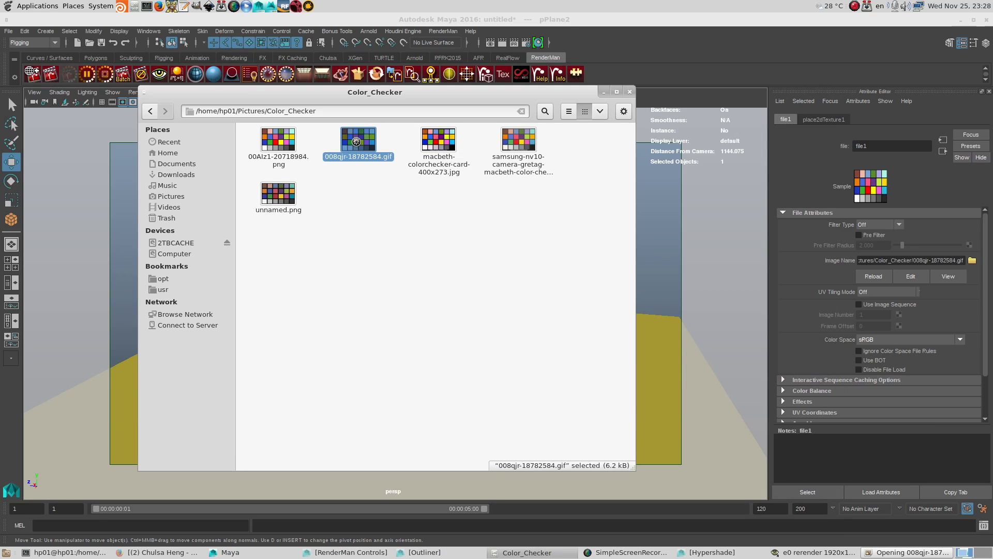
click(604, 94)
drag(533, 199, 358, 145)
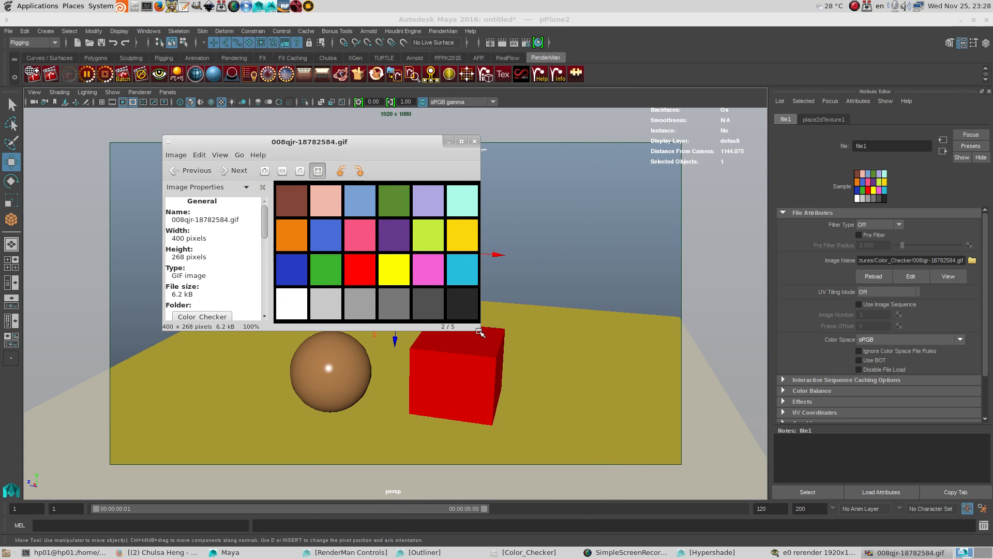
Step: Enlarge the 008qjr-18782584.gif viewer window, move it to the side of the viewport, and keep it always on top
drag(472, 323, 563, 405)
drag(441, 150, 178, 84)
right_click(178, 81)
click(205, 128)
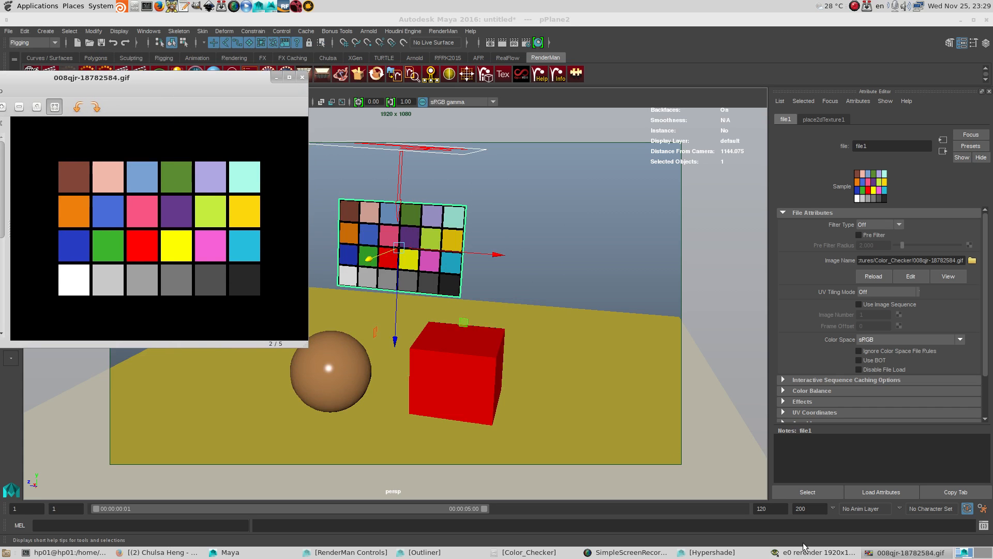
Step: Place the render window beside the reference image and compare the rendered color checker patches with it up close
click(820, 552)
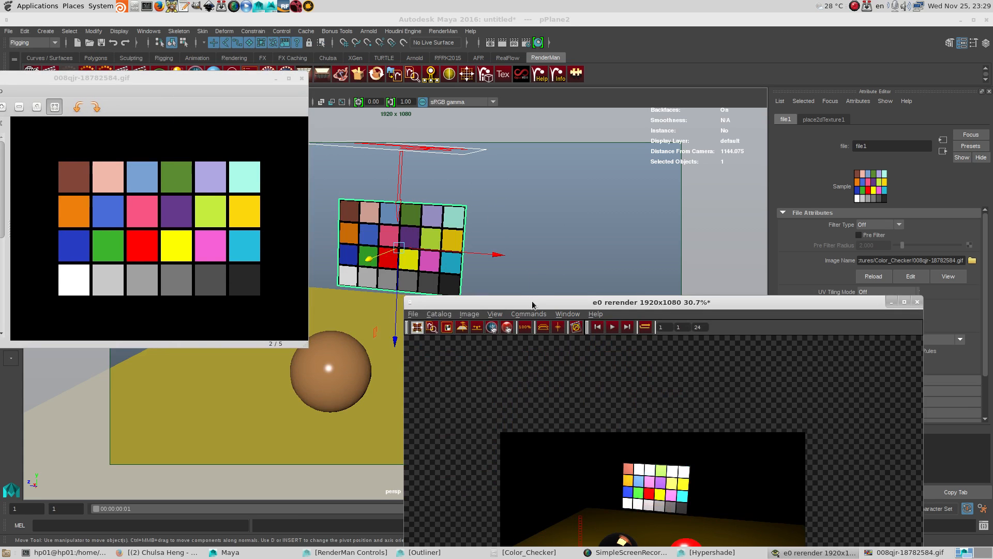
drag(533, 305, 437, 54)
scroll(521, 262, up, 4)
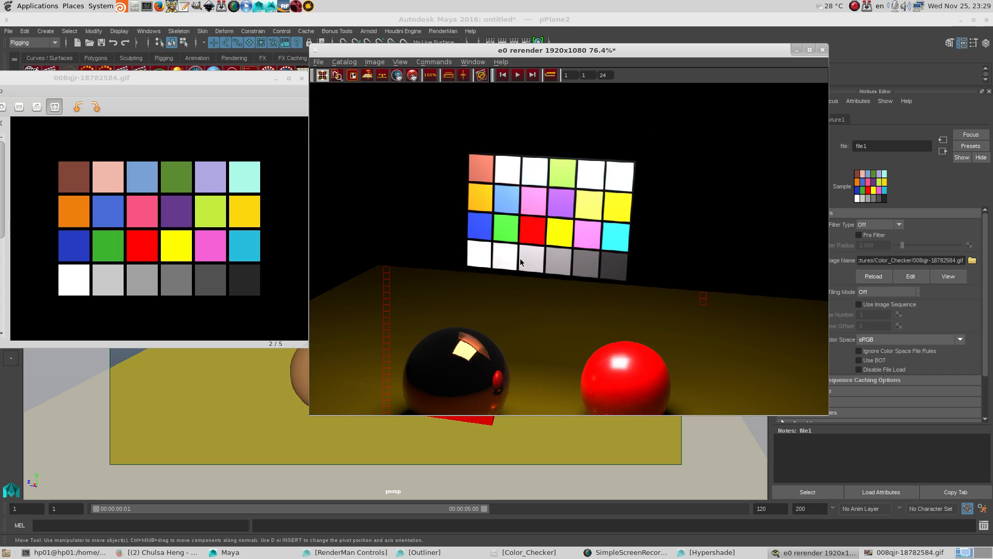
scroll(520, 262, up, 1)
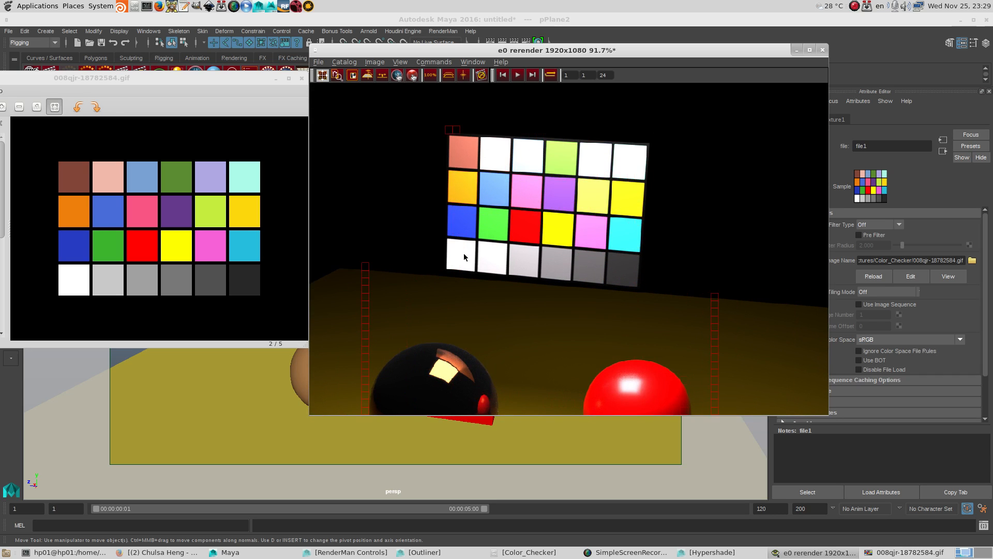
scroll(582, 272, down, 1)
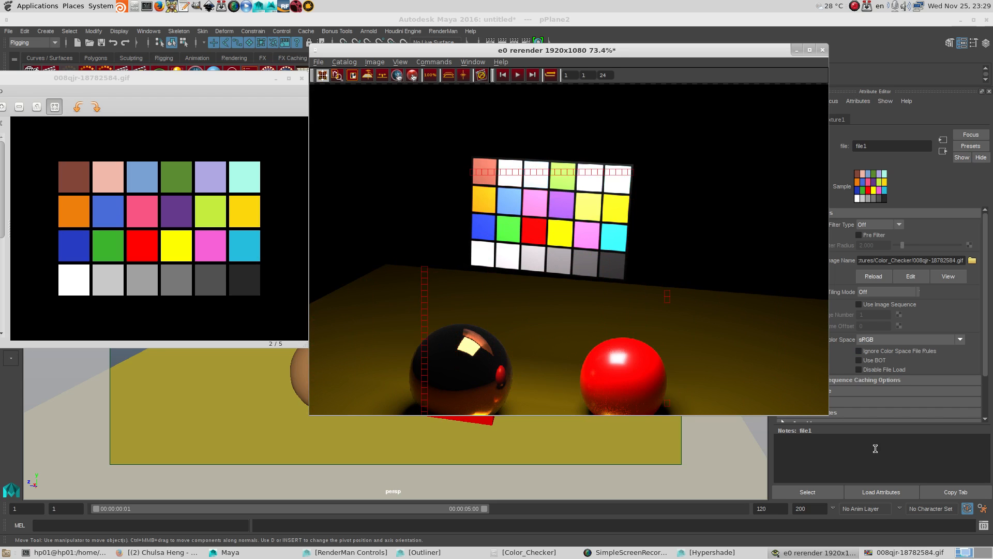
Step: Open the Maya preferences, then inspect the Advanced and Features settings in RenderMan Controls and close the controls window
click(982, 510)
click(466, 271)
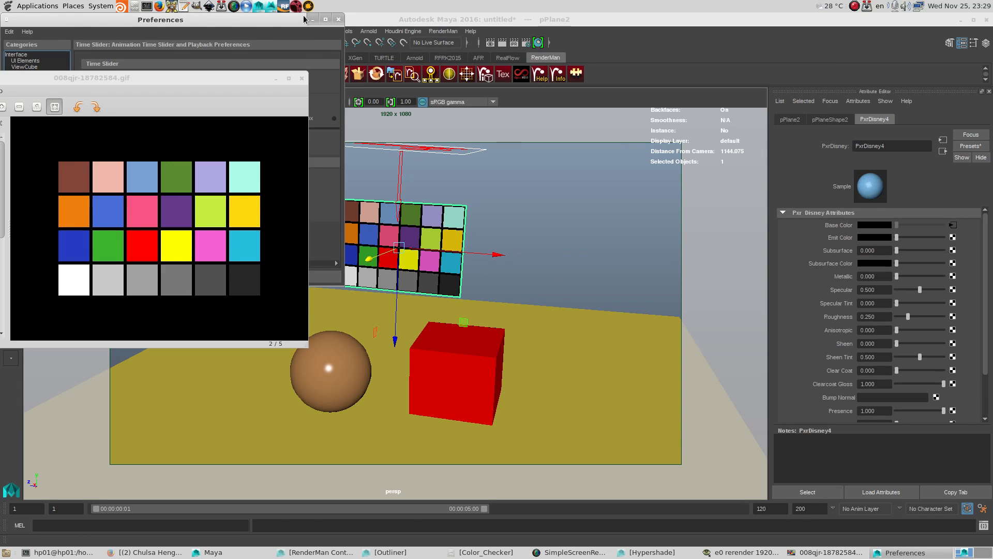
drag(48, 75, 40, 94)
drag(437, 98, 587, 96)
click(668, 151)
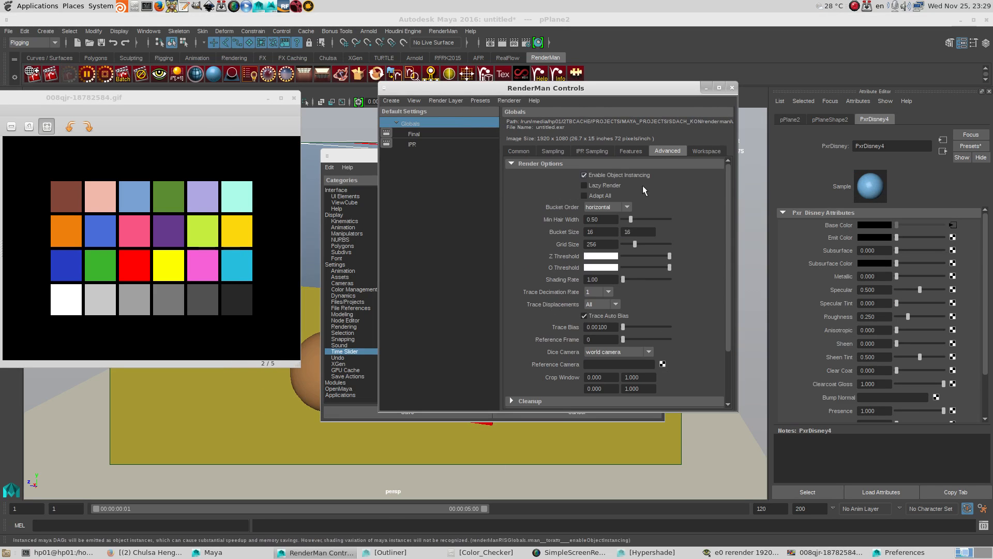
click(631, 151)
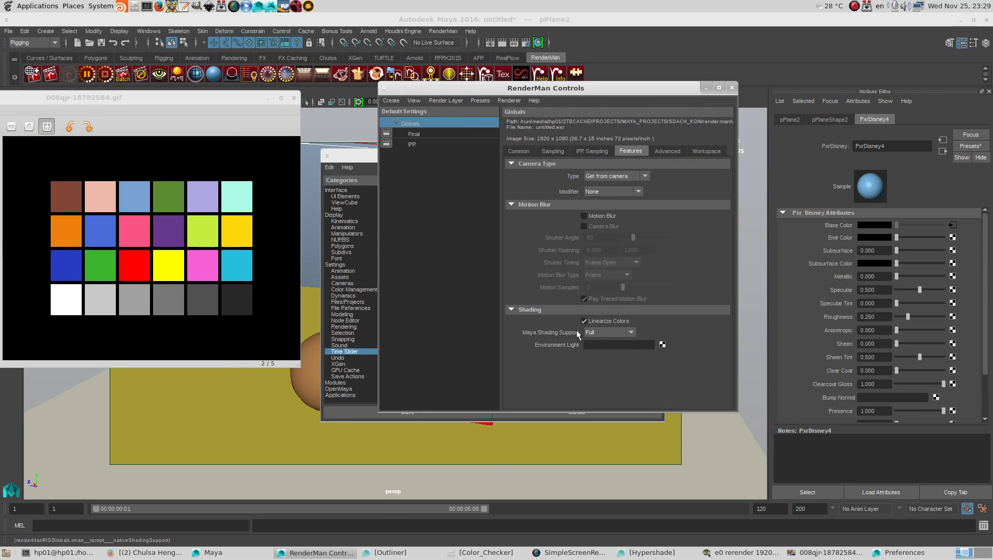
click(732, 91)
Step: Disable color management in the Color Management preferences and save the change
click(354, 289)
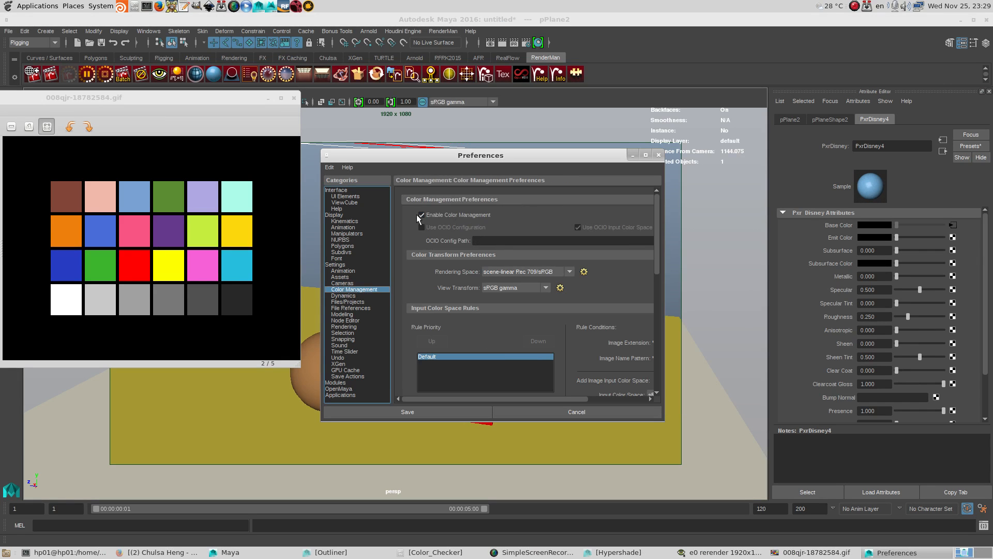
click(423, 214)
click(446, 410)
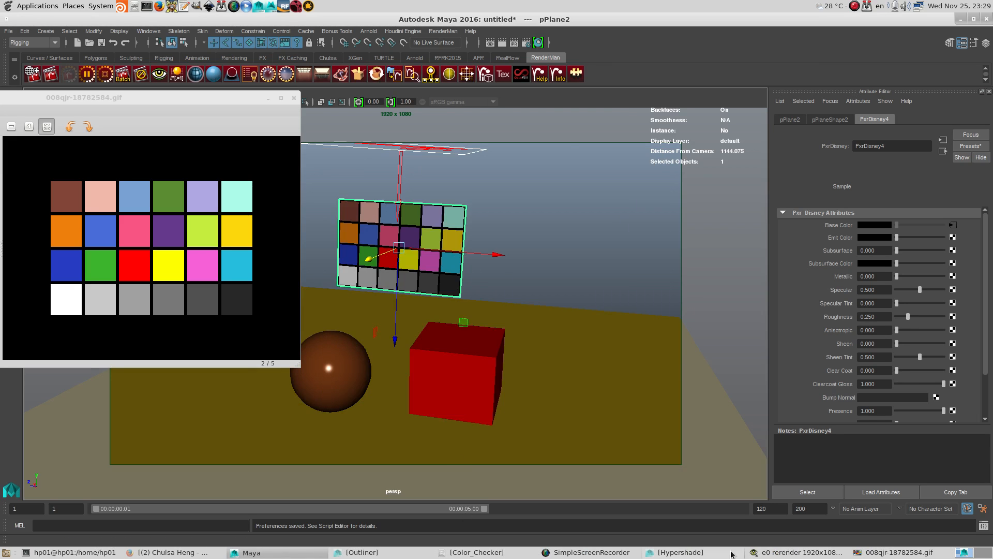
Step: Rerender the scene without color management and compare the color checker with the reference image
click(793, 553)
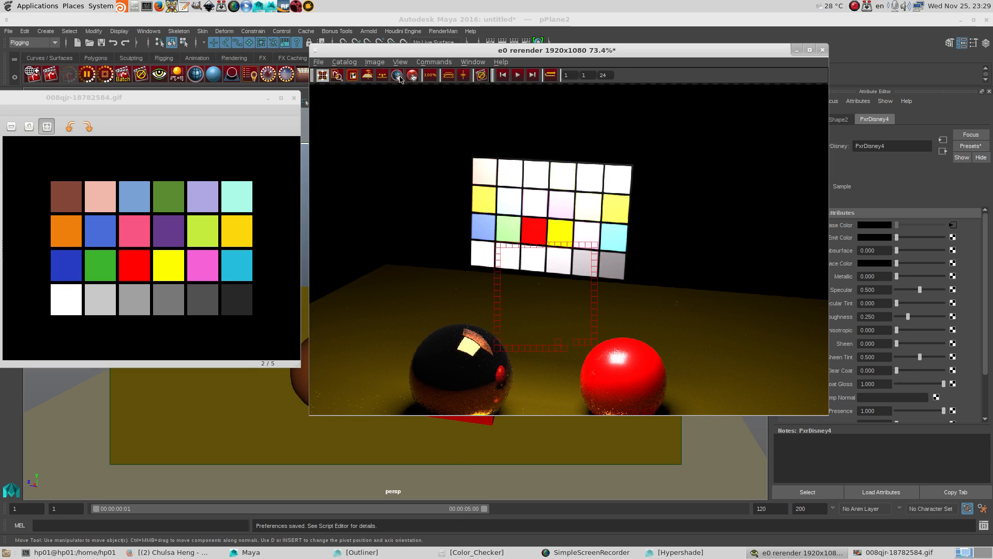
click(381, 63)
click(396, 73)
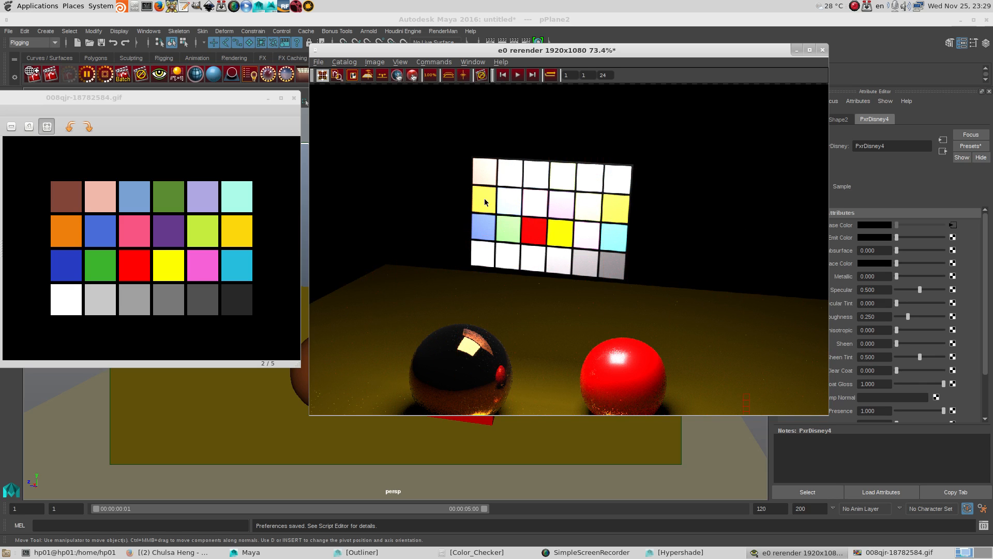
Step: Check the Color Management preferences, close them unchanged, and inspect the Linearize Colors option in RenderMan Controls
click(983, 508)
drag(271, 24, 729, 143)
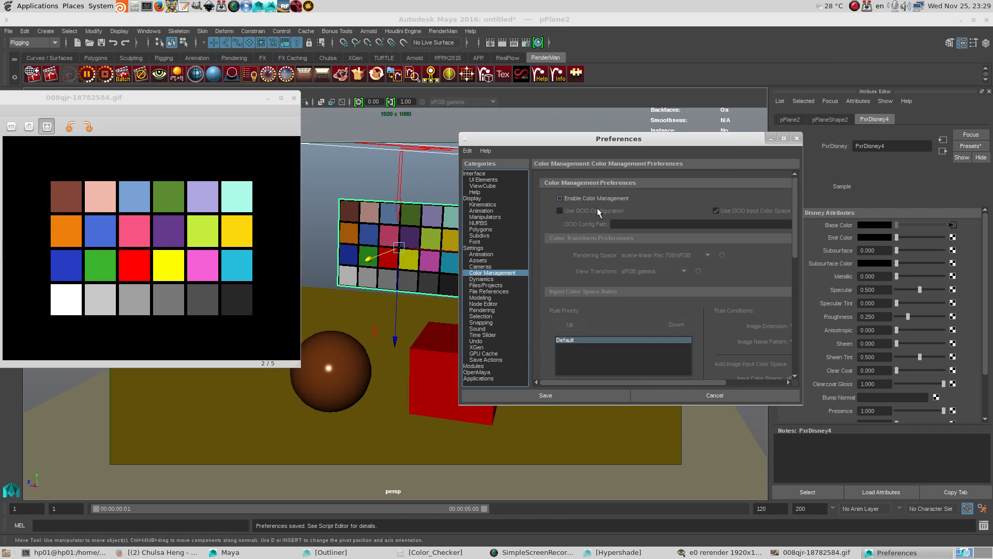
click(697, 396)
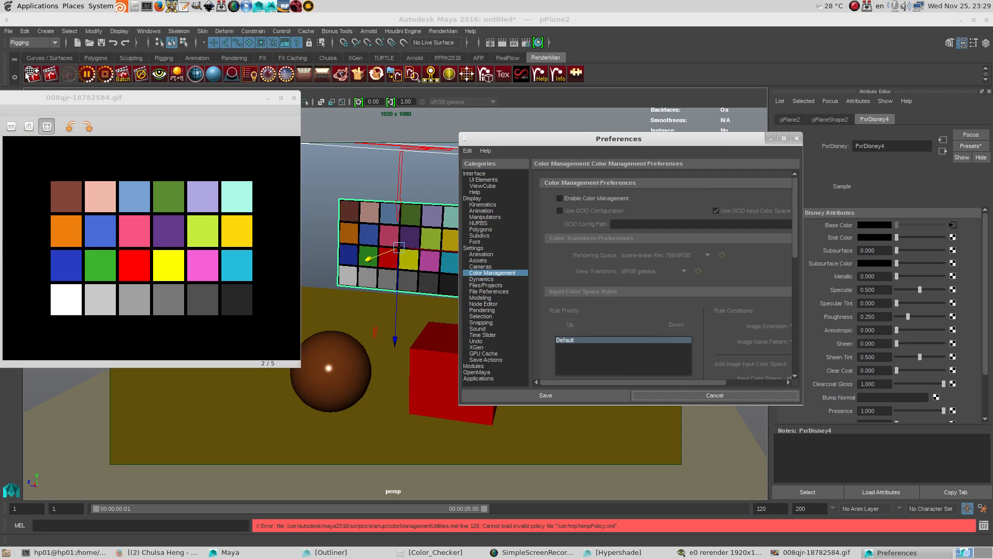
click(797, 139)
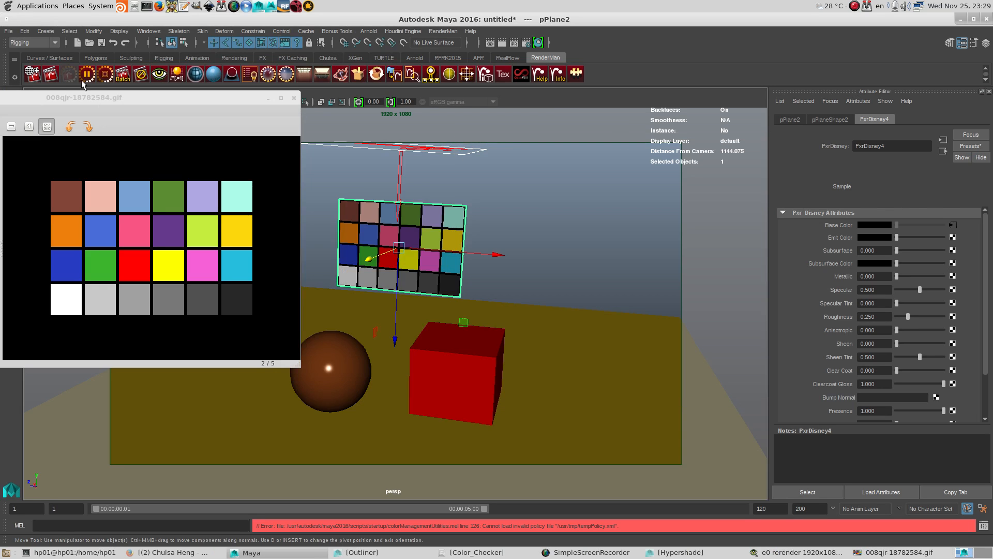
click(33, 74)
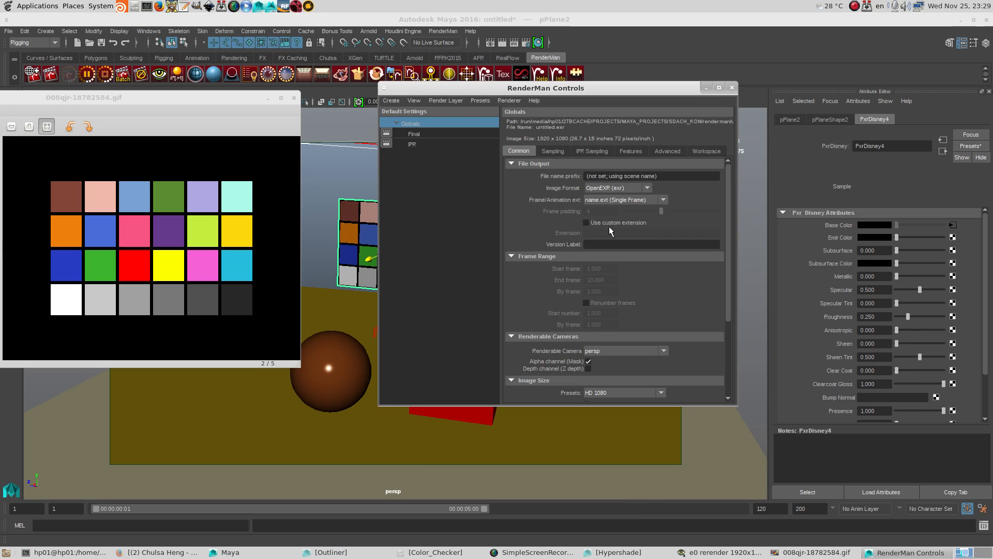
click(637, 152)
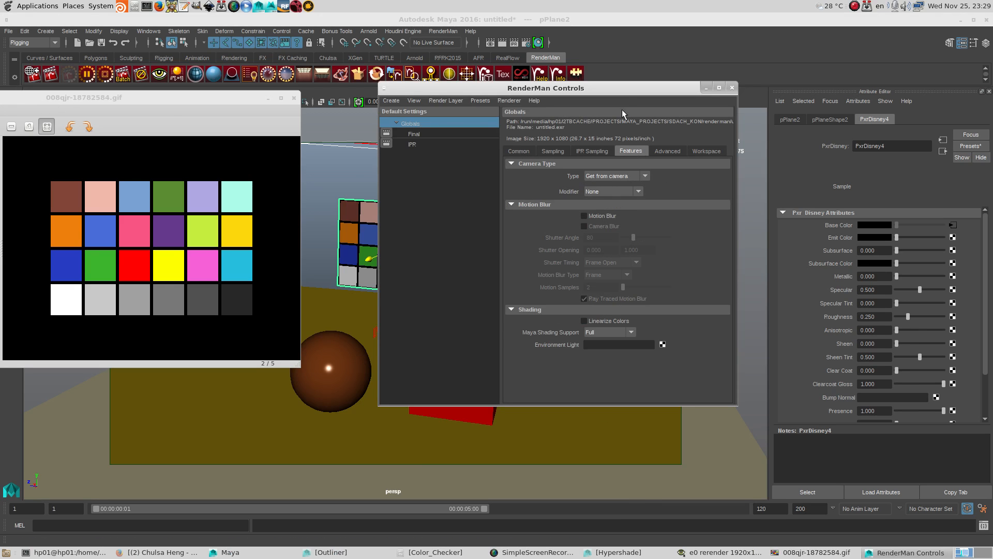
Step: Move RenderMan Controls clear of the render window and rerender the scene with Linearize Colors off
drag(637, 88, 870, 66)
click(735, 552)
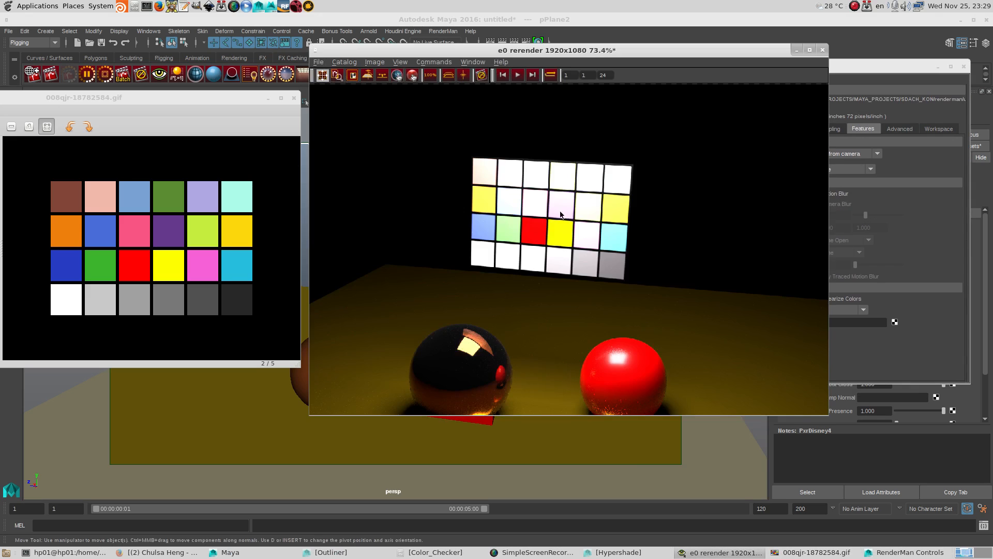
click(384, 62)
click(384, 78)
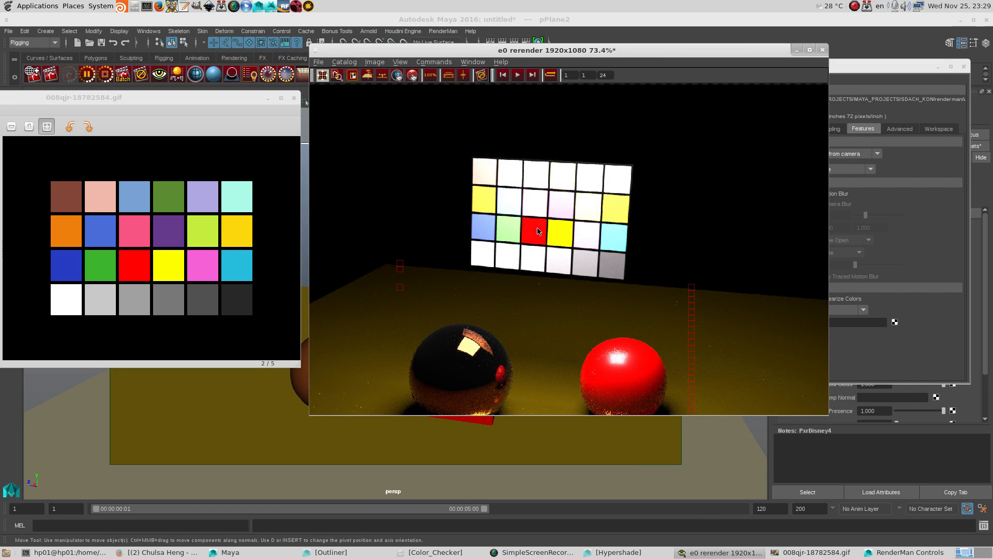
Step: Enable color management again in the Color Management preferences and save the change
click(897, 69)
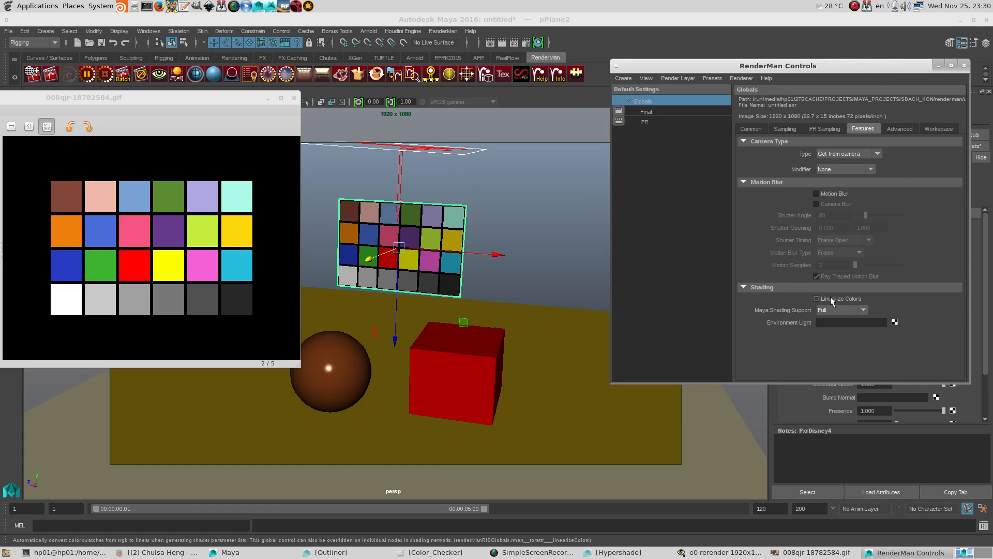
click(967, 509)
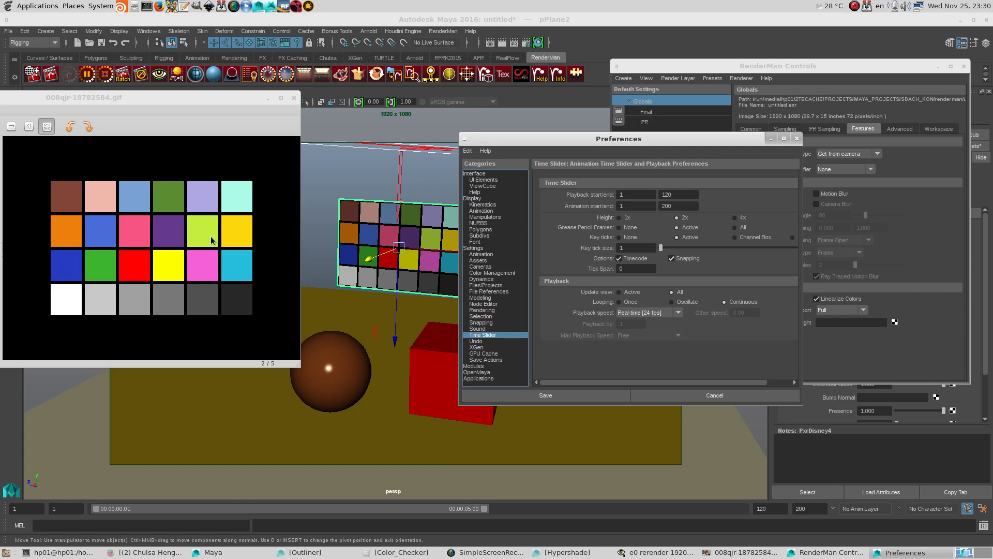
click(492, 273)
click(560, 198)
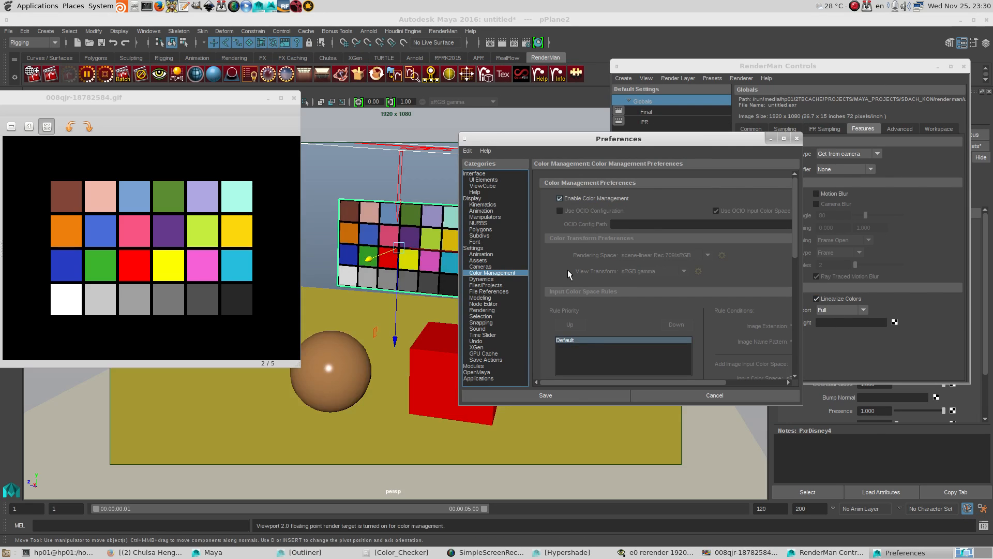
click(582, 394)
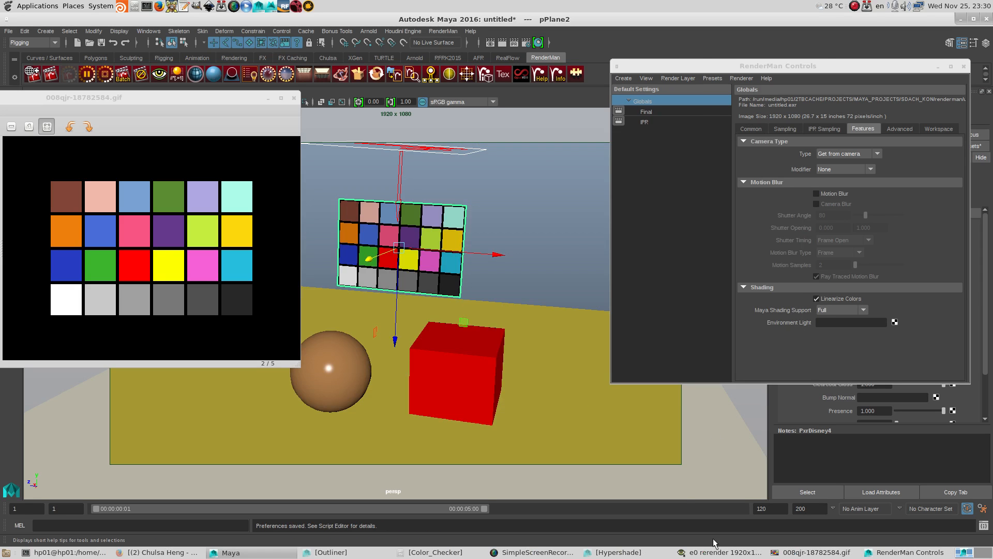
Step: Compare the color-managed render with the reference image, close the image viewer, and reposition the render window over the viewport
click(728, 554)
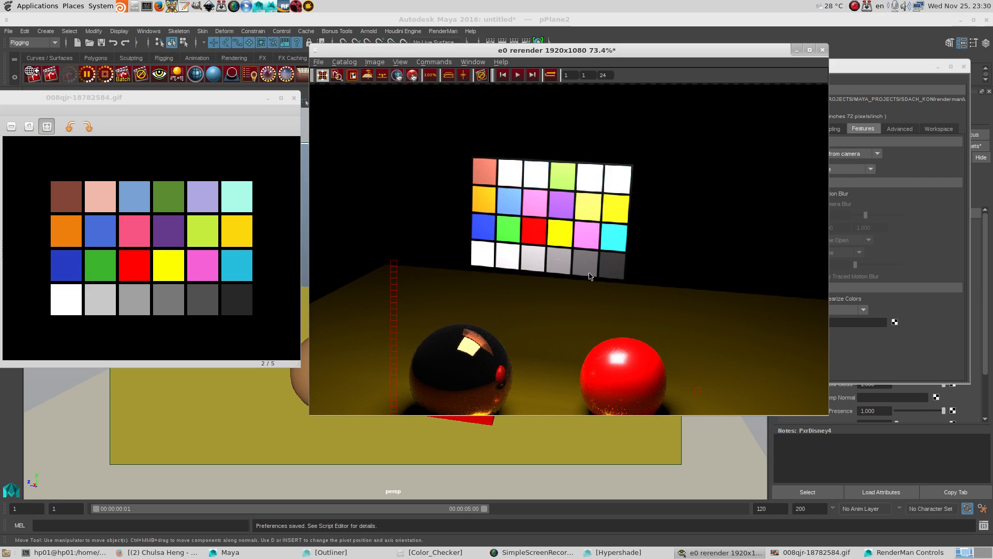
scroll(604, 248, down, 1)
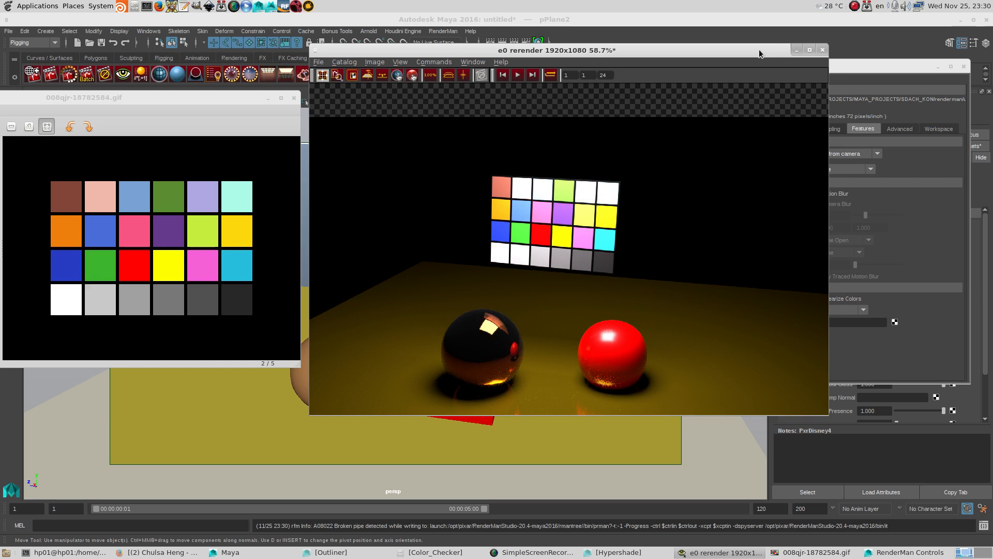
drag(759, 49, 702, 103)
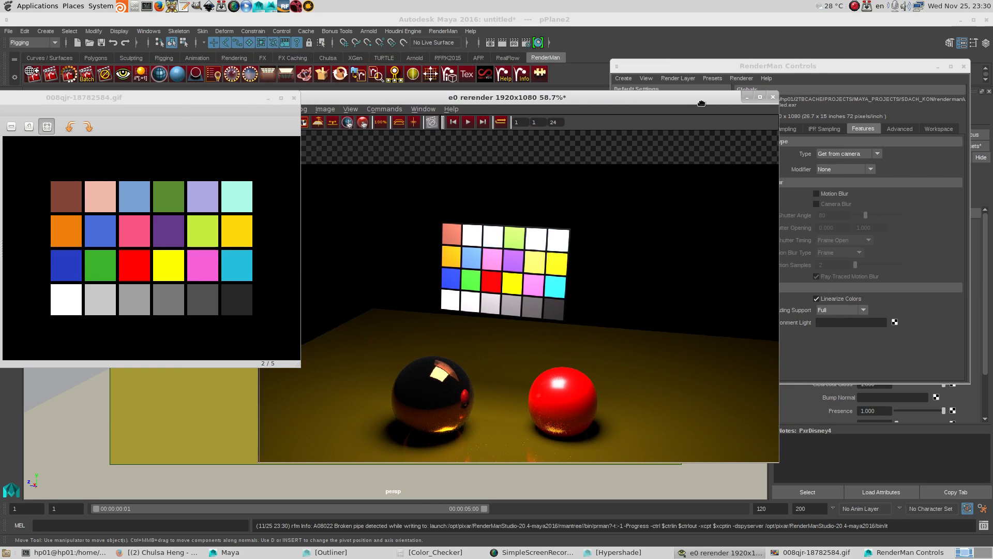
click(293, 98)
drag(365, 100, 255, 75)
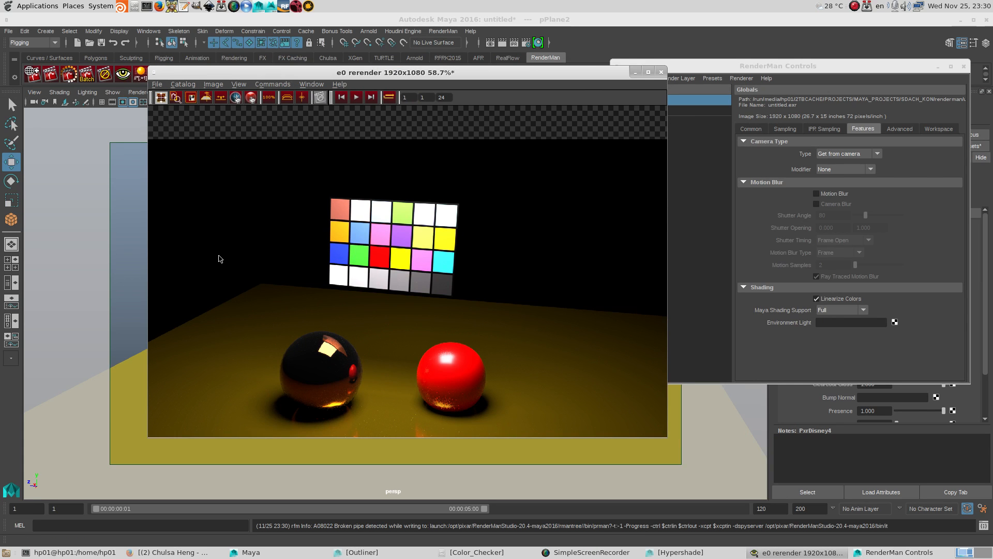
Step: Set the Pixel Variance in the RenderMan sampling settings to 0.001
click(786, 129)
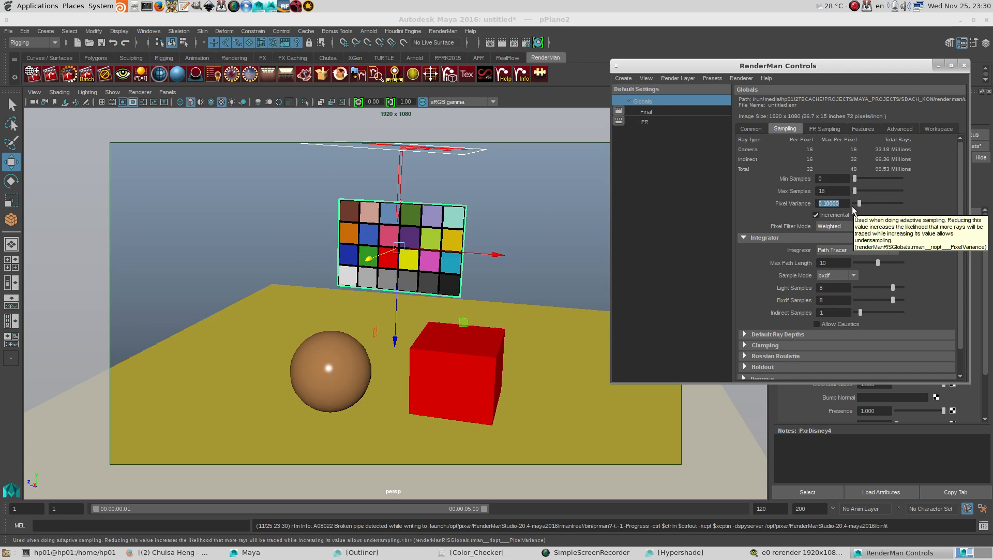
text(.01)
key(Return)
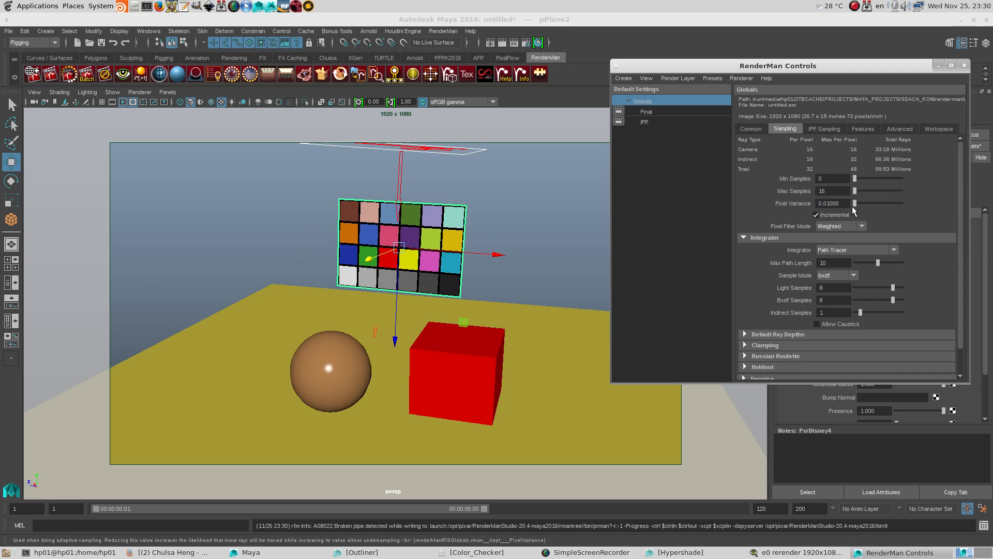
drag(846, 204, 827, 204)
text(01)
key(Return)
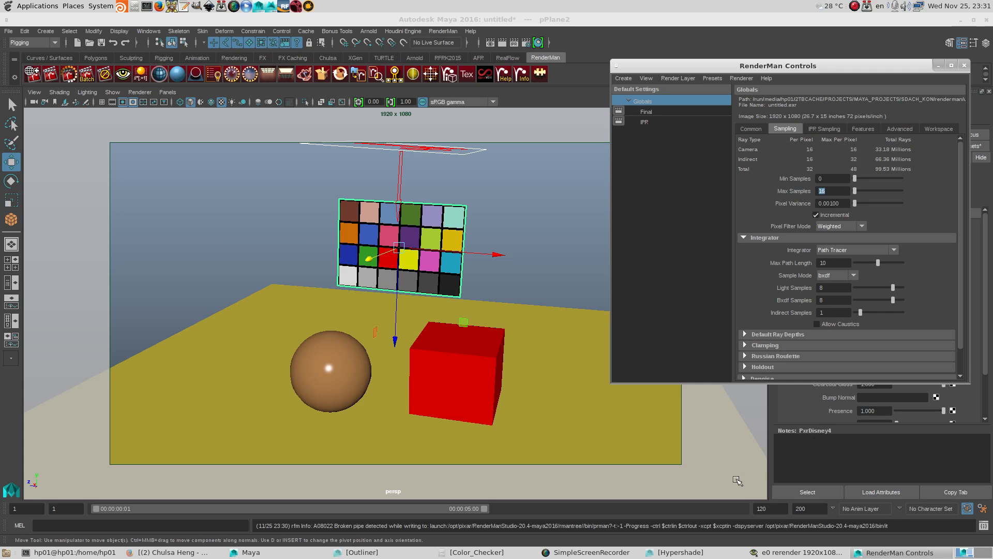
Step: Set Max Samples in the RenderMan sampling settings to 64
click(799, 552)
click(787, 187)
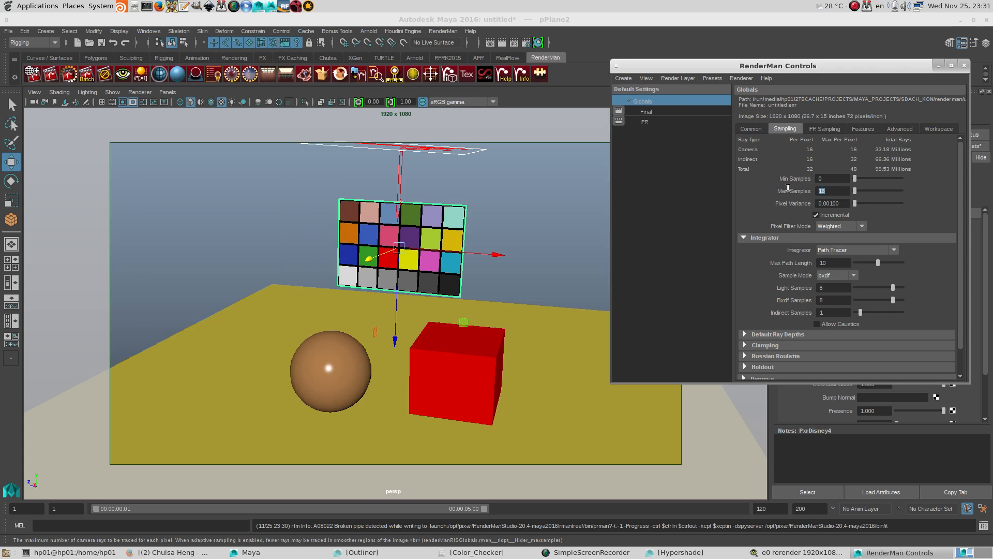
text(64)
key(Return)
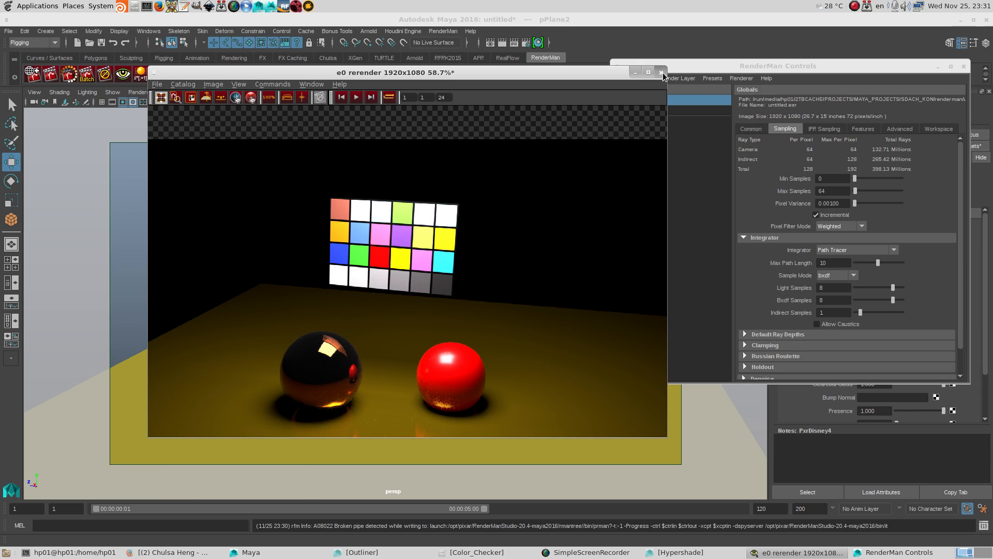
Step: Close the old rerender window, start a new final render of the persp camera, and frame the whole image
click(661, 73)
click(226, 496)
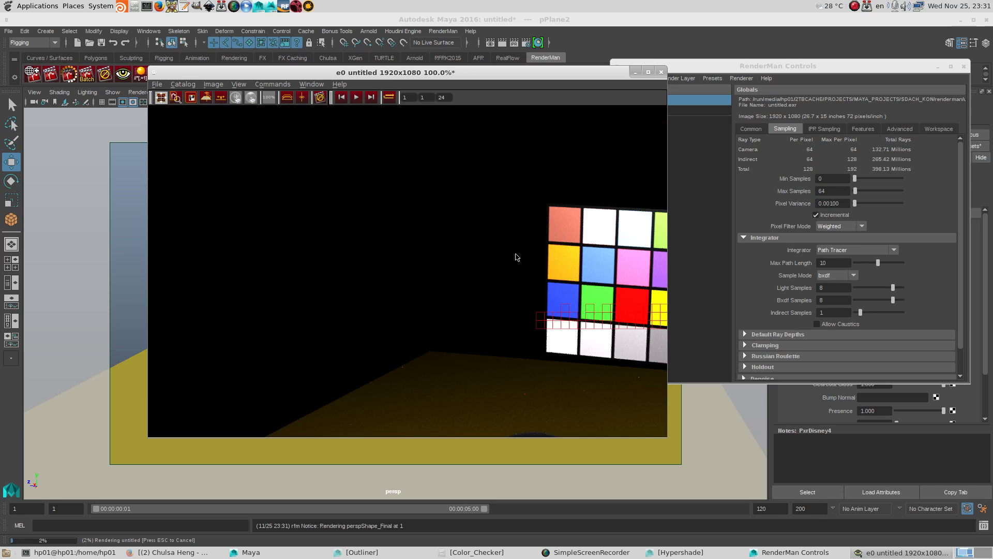
scroll(516, 260, down, 6)
scroll(515, 259, up, 5)
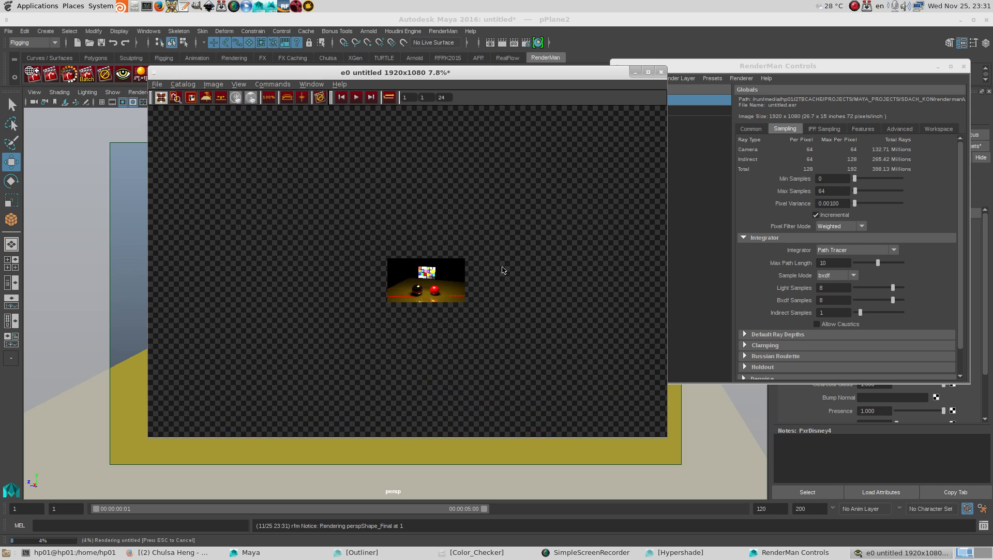
middle_drag(528, 310, 406, 288)
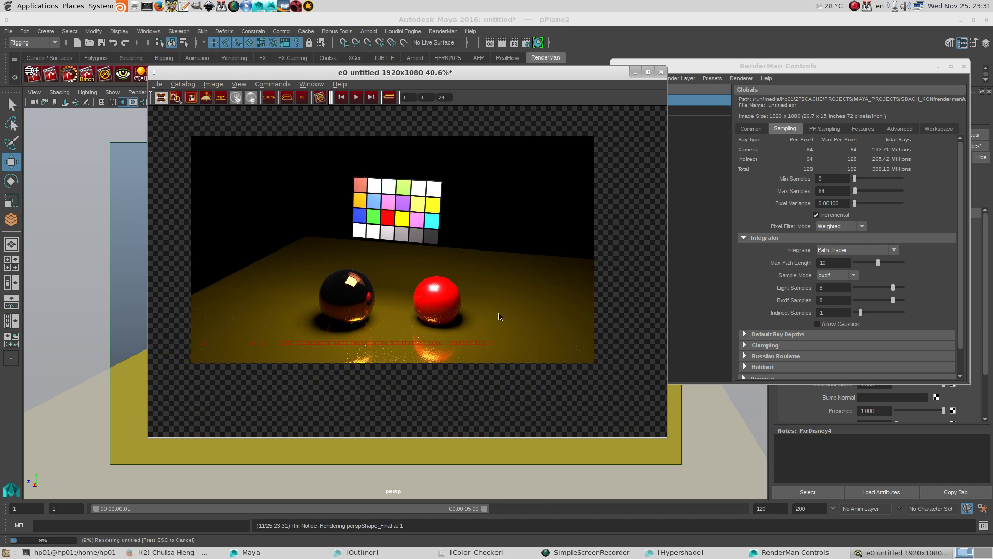
Step: Inspect the color checker and both spheres in the render while it is still refining
scroll(543, 282, down, 3)
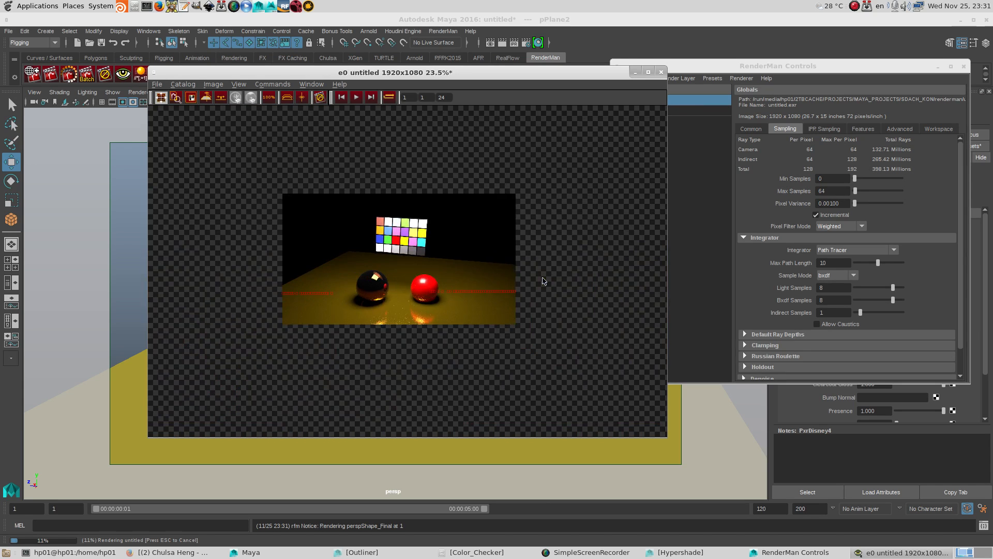
scroll(544, 282, up, 4)
scroll(542, 281, up, 2)
middle_drag(409, 231, 449, 275)
scroll(450, 275, down, 1)
Step: Split the render viewer into two side-by-side image views and collapse the split back to a single image
click(213, 85)
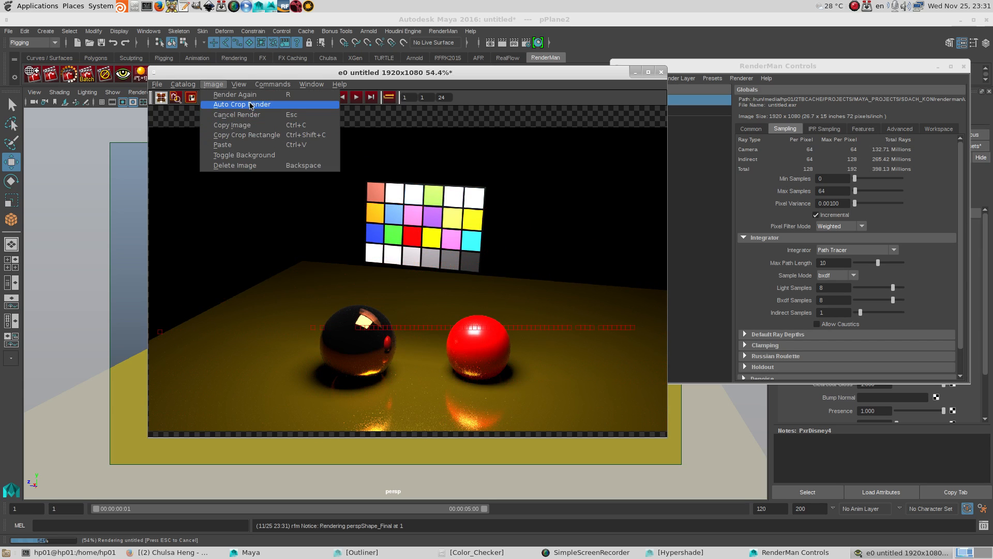
mouse_move(269, 85)
mouse_move(286, 116)
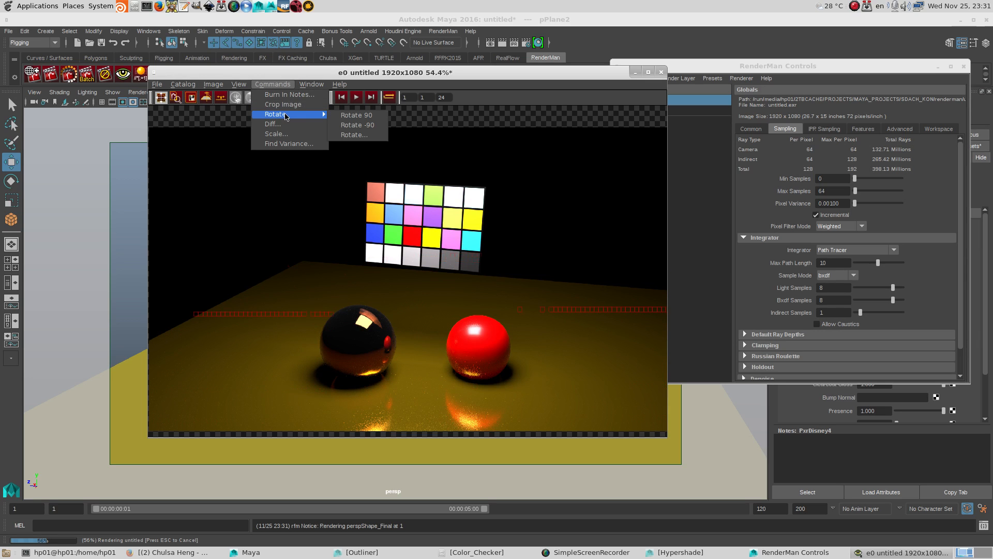
mouse_move(310, 85)
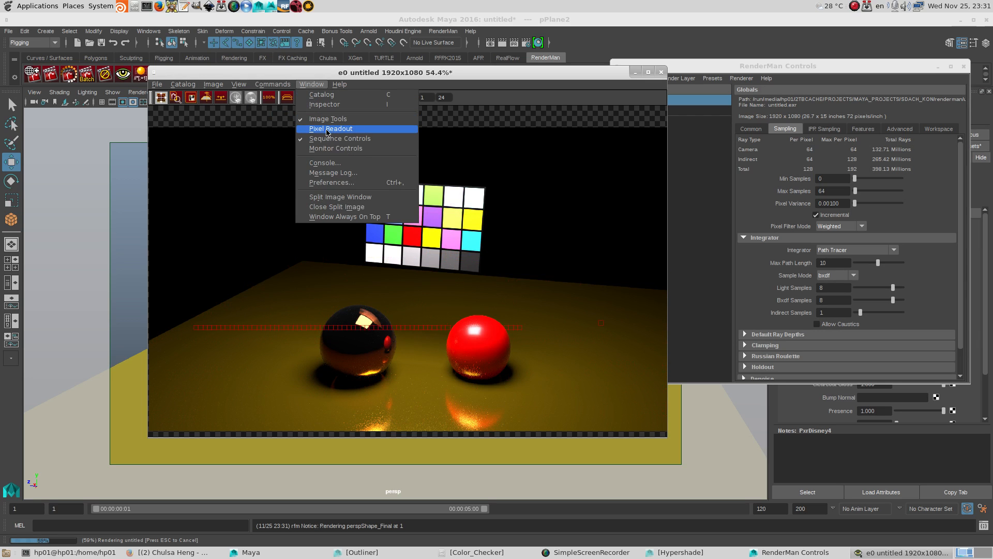
click(341, 197)
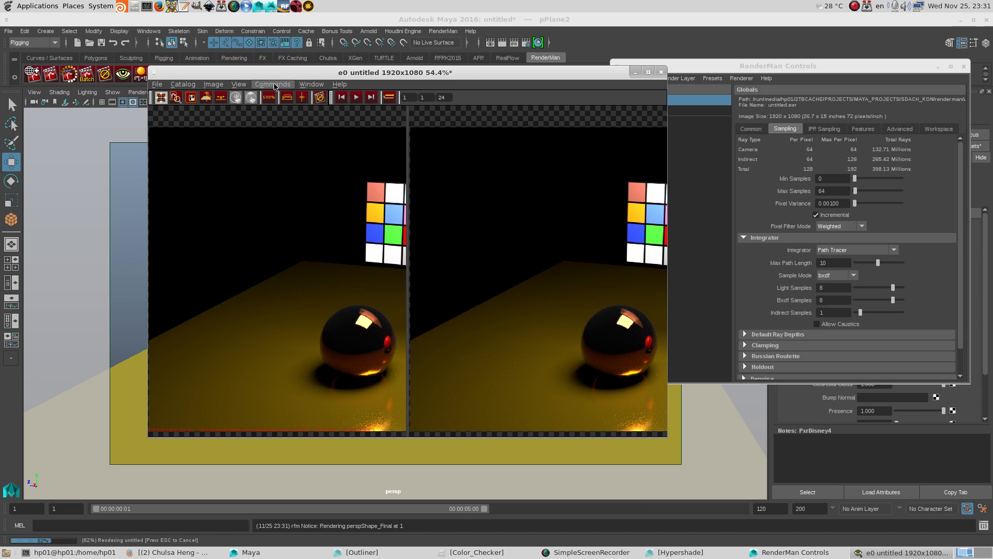
click(313, 84)
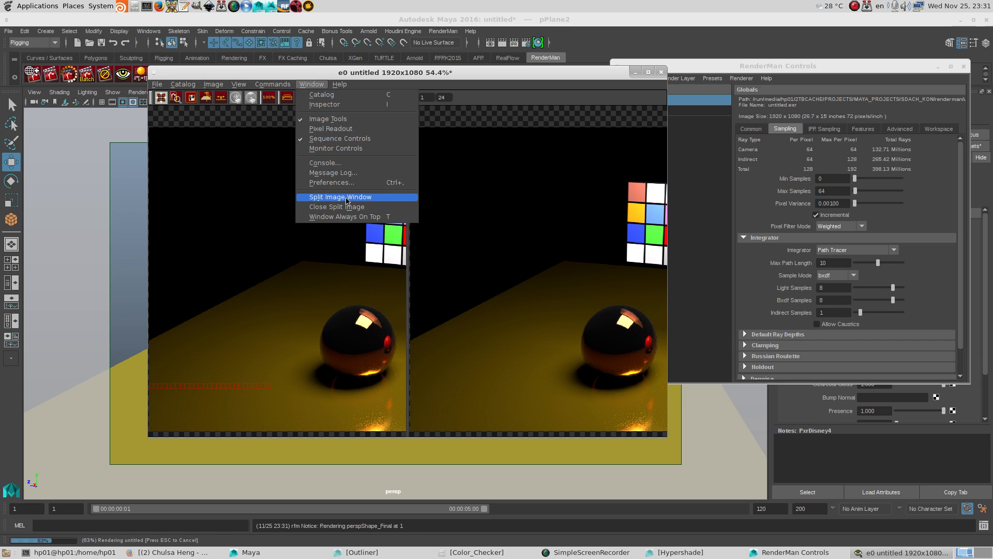
click(341, 197)
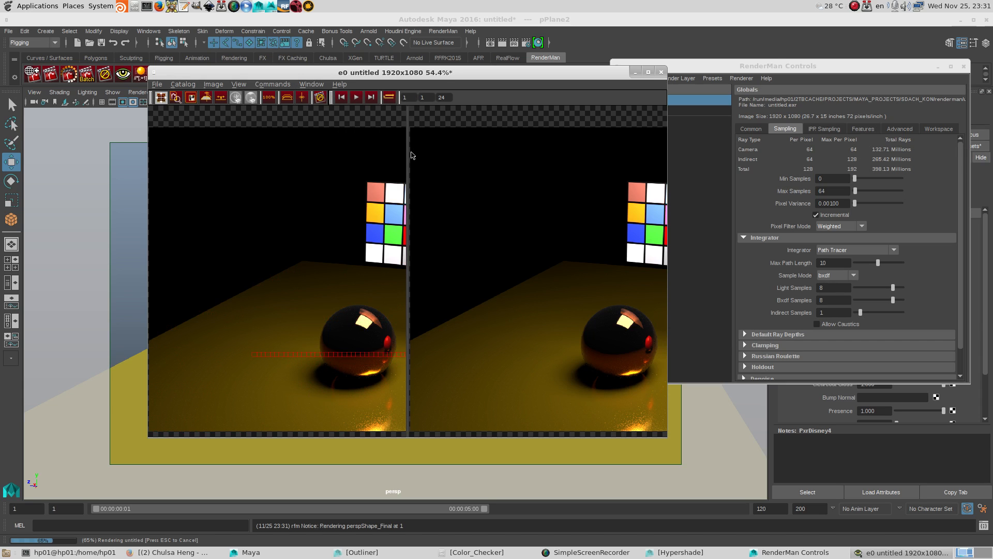
drag(413, 155, 662, 160)
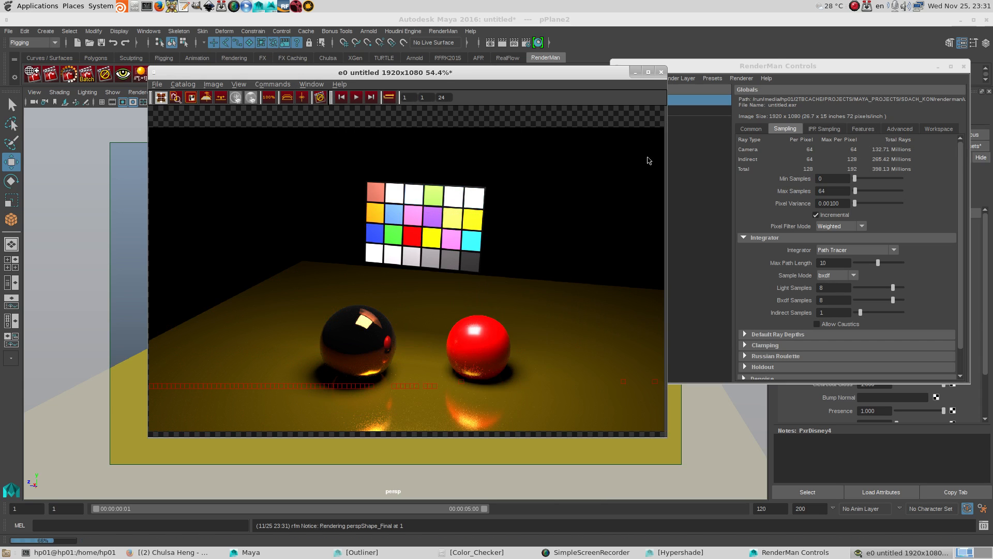
Step: Open the render viewer's preferences, review the General settings, and close them
click(312, 84)
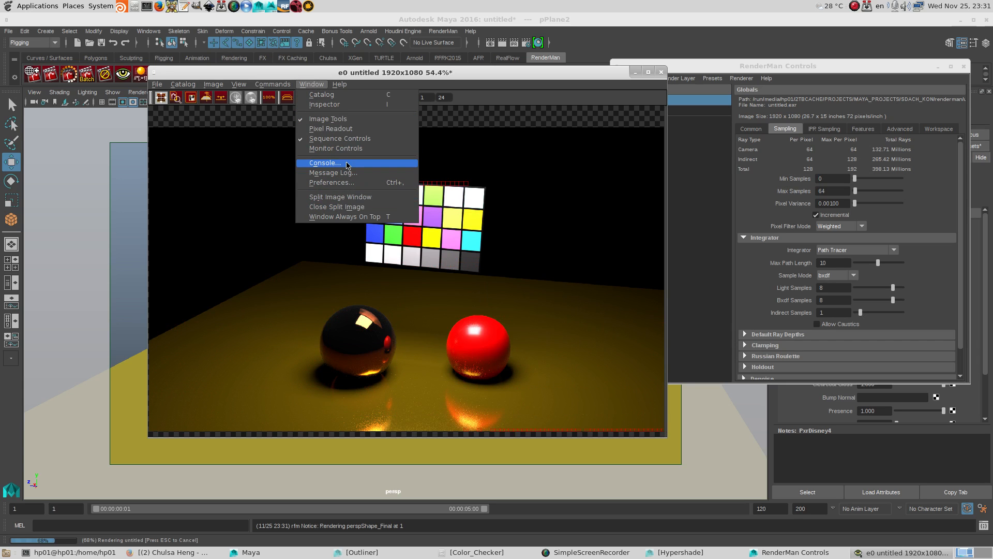
click(350, 182)
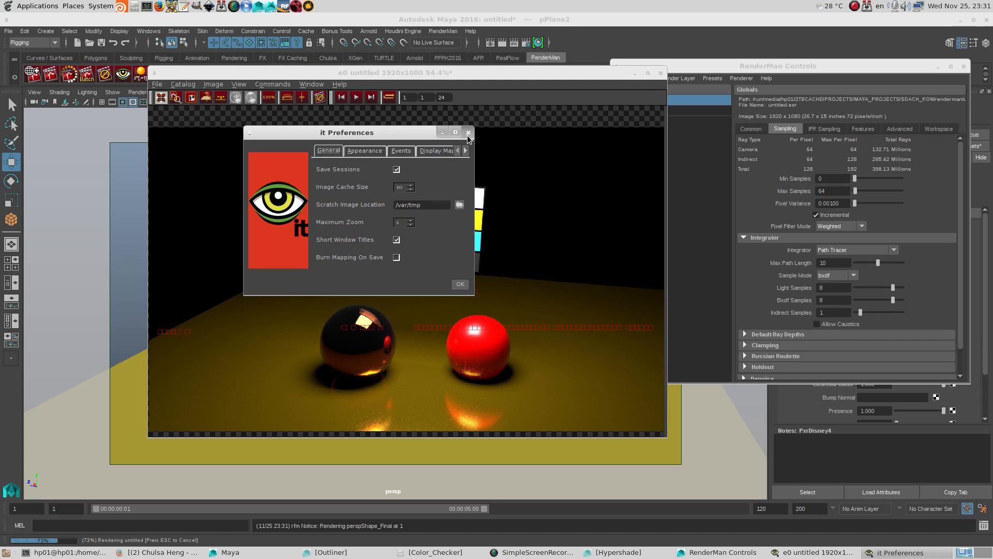
click(460, 284)
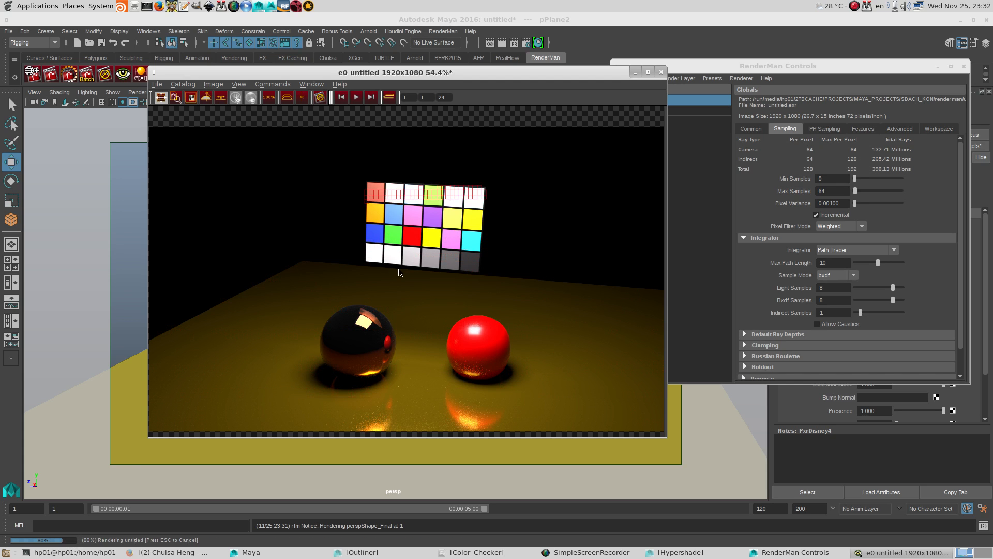
Step: Check the spheres in the render, clear the render and RenderMan Controls windows off the viewport, and select the red cube
scroll(401, 272, up, 1)
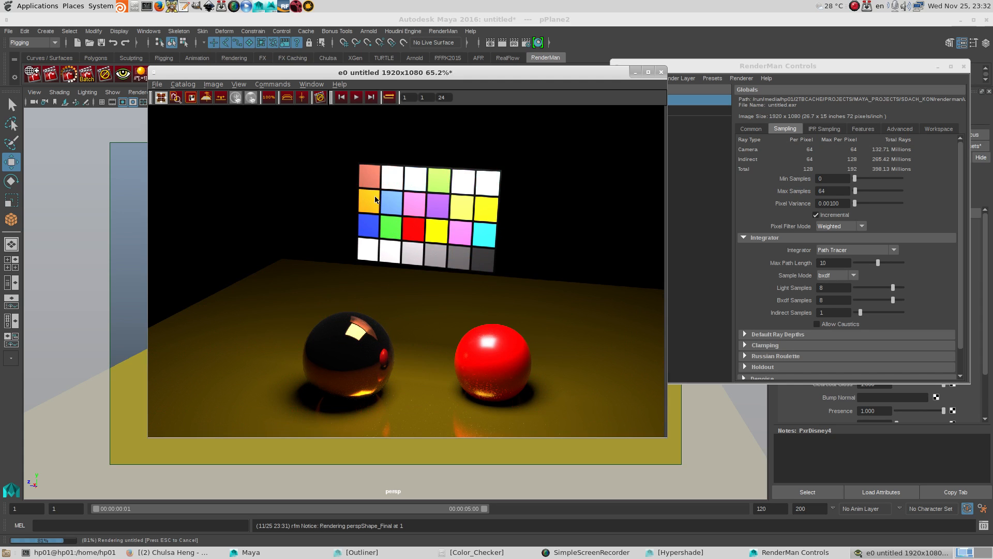
alt+middle_drag(422, 323, 366, 217)
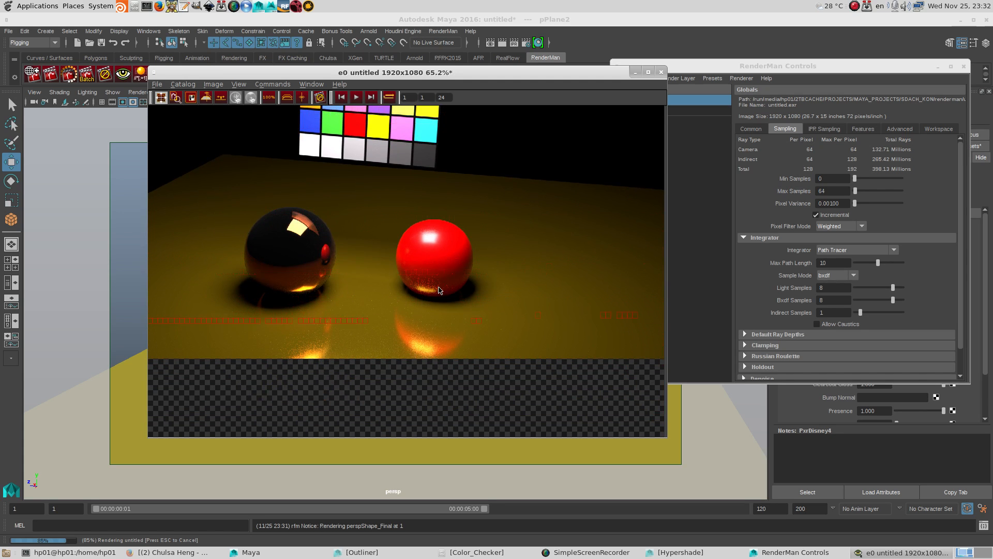
drag(505, 73, 266, 154)
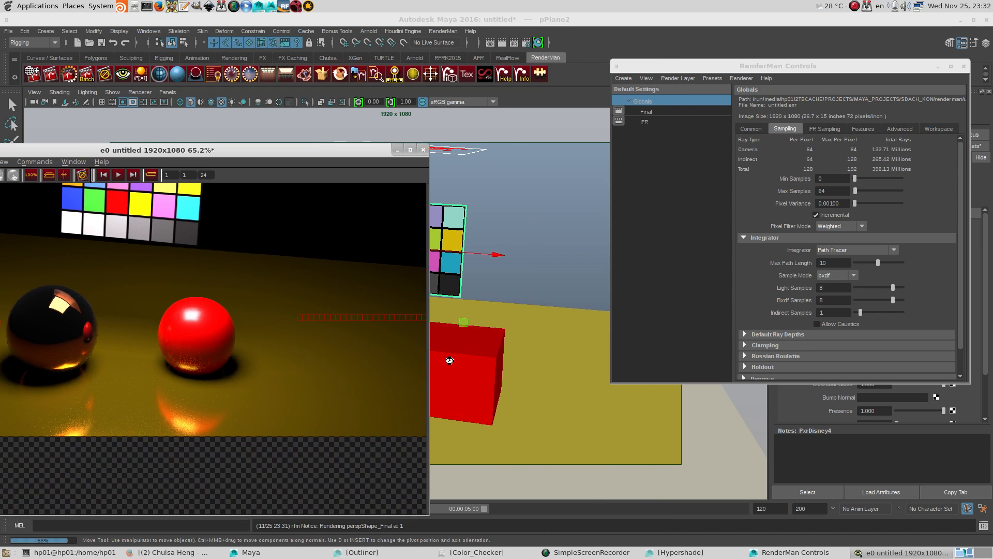
click(450, 361)
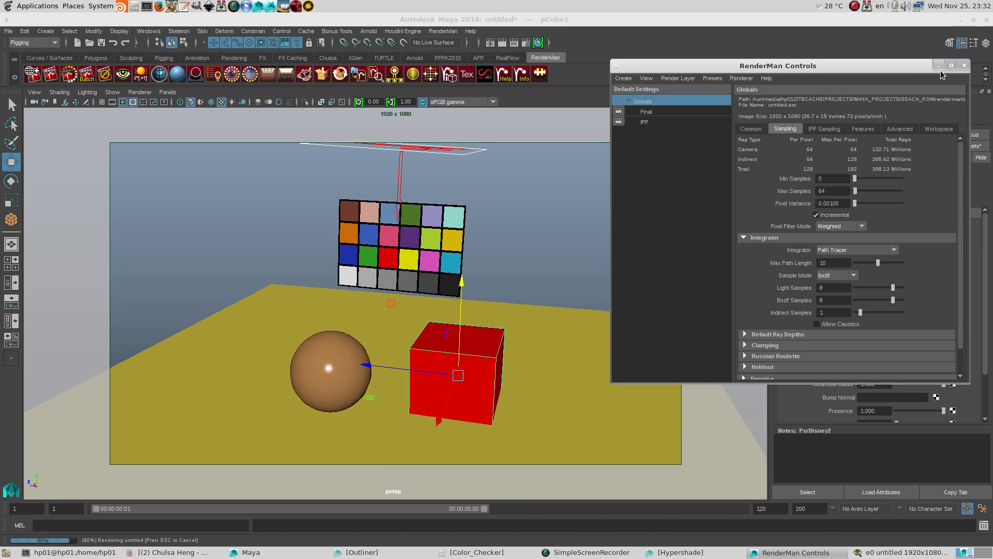
click(939, 65)
Step: Review the red cube's PxrDisney2 attributes and the optional RenderMan attributes that can be added to it, and close the list
click(858, 101)
mouse_move(881, 141)
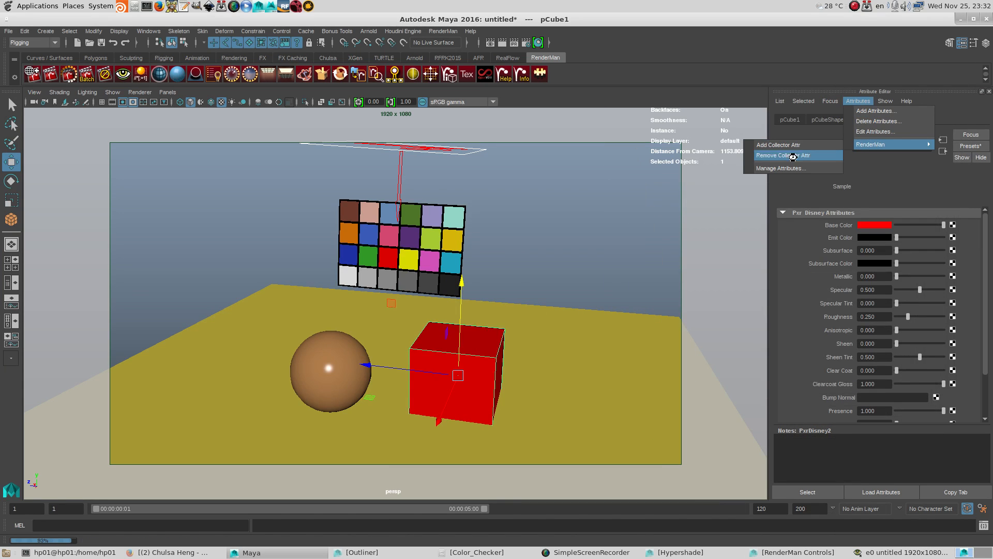
click(802, 337)
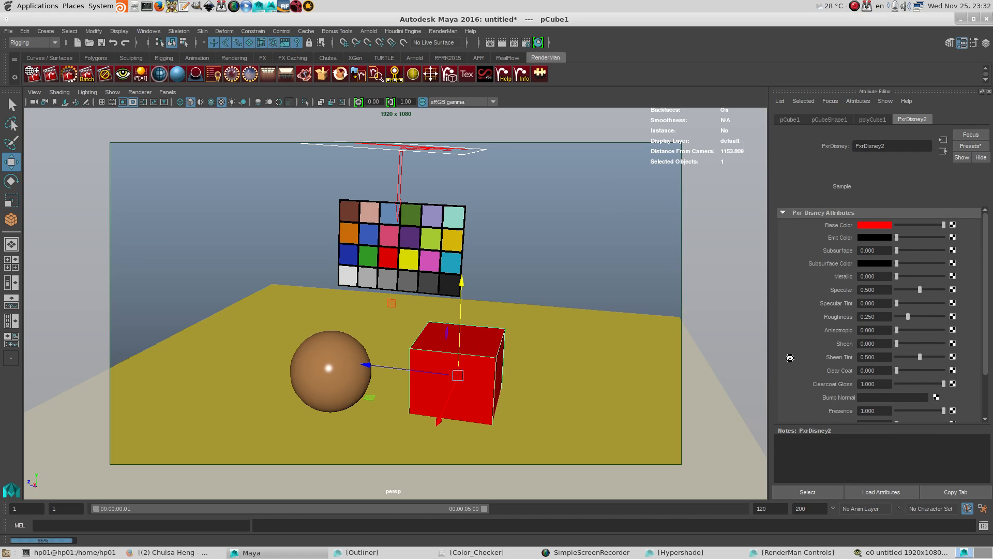
scroll(801, 336, down, 3)
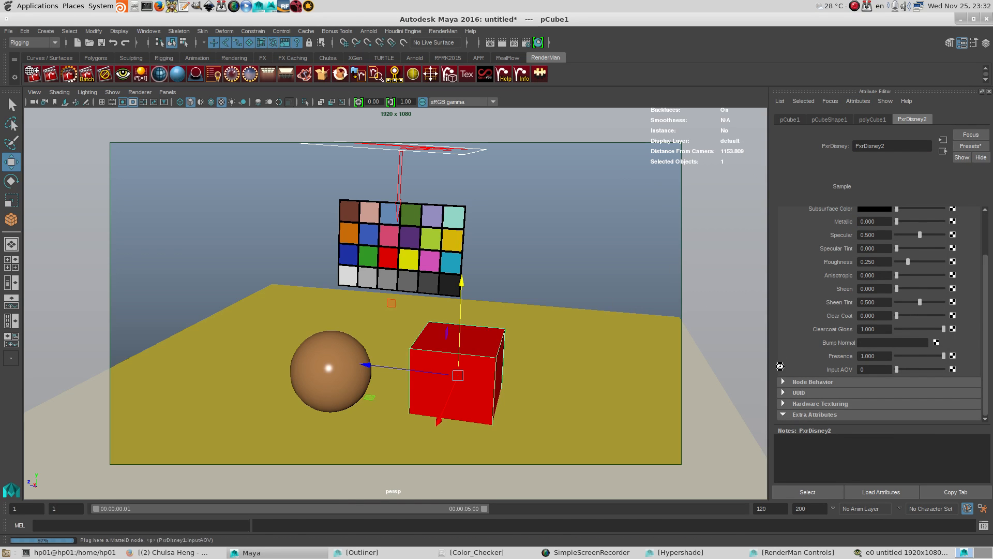
click(857, 101)
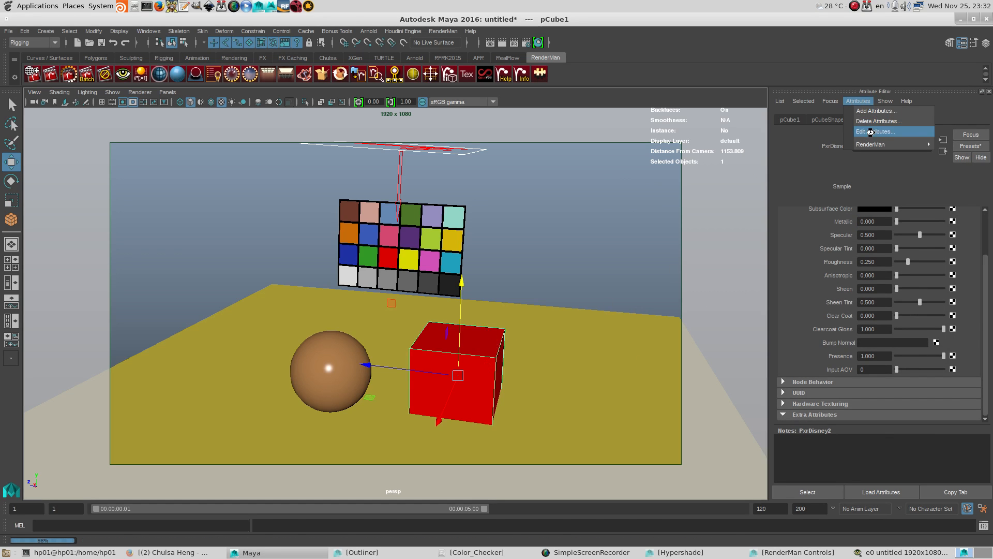
mouse_move(875, 144)
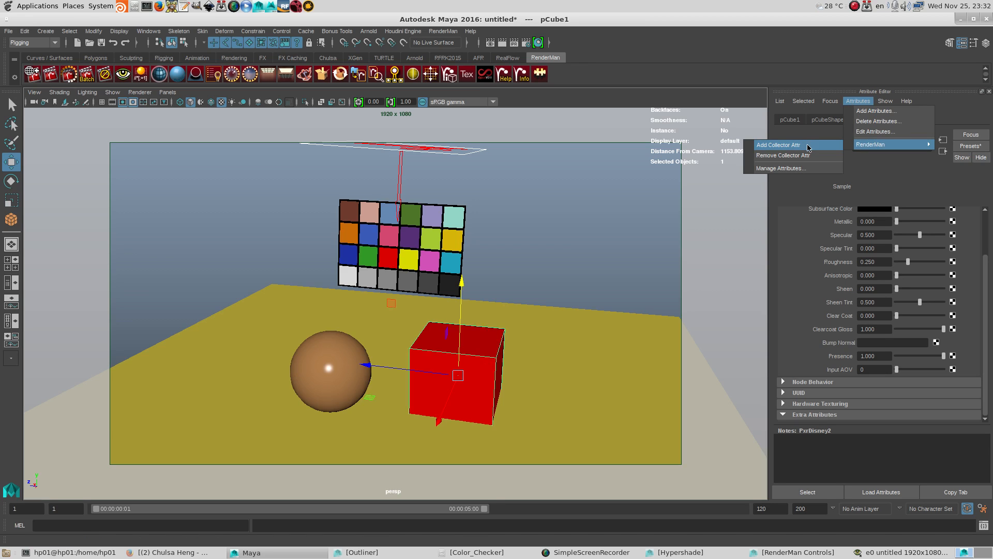
click(820, 169)
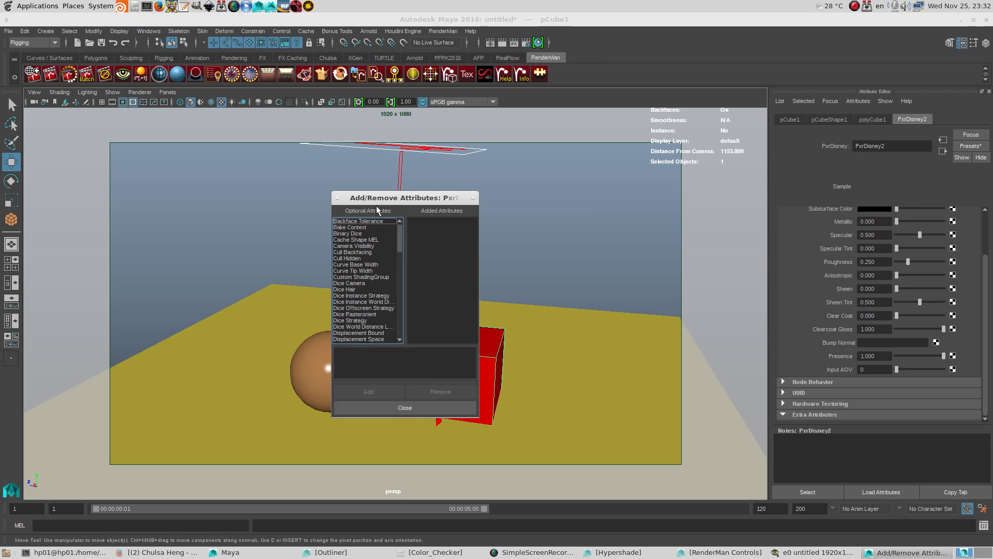
drag(402, 236, 398, 335)
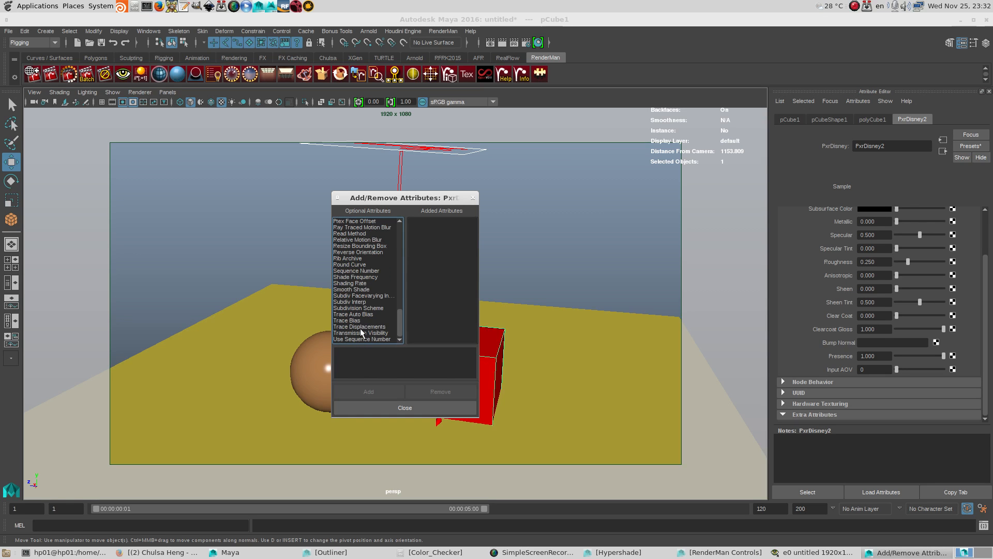
click(442, 408)
Step: Bring back the render window, place it over the viewport, and inspect the finished image
click(877, 552)
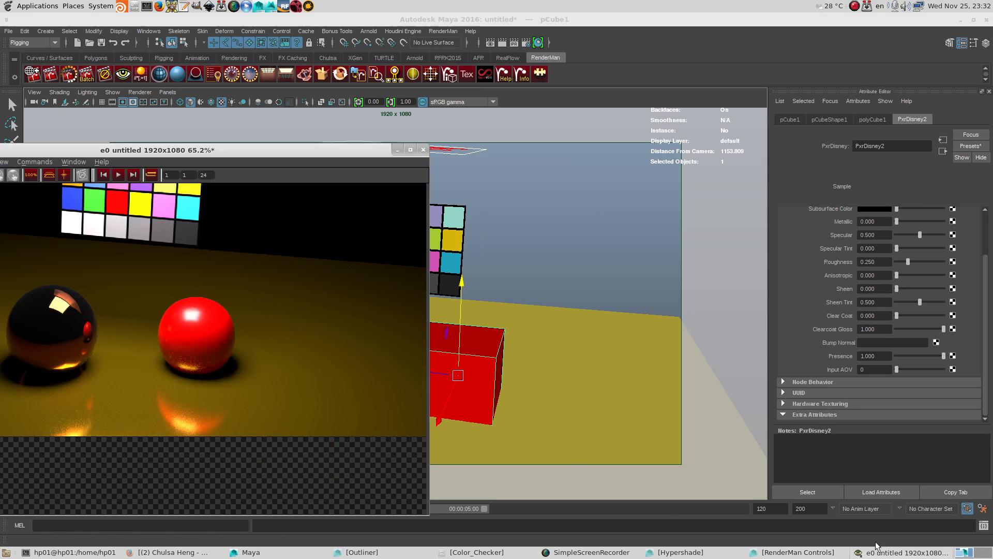
drag(266, 151, 551, 79)
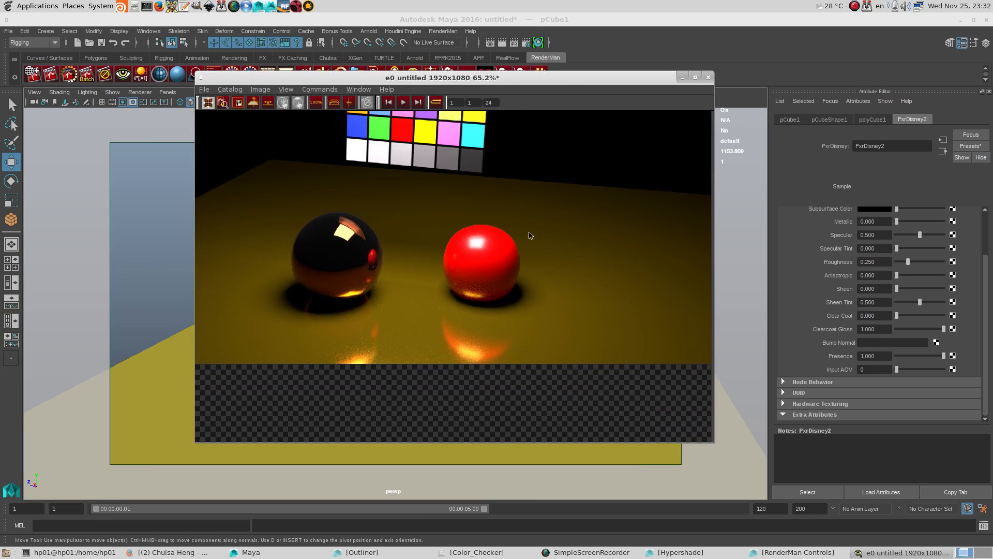
scroll(528, 237, down, 3)
middle_drag(428, 246, 463, 300)
scroll(465, 296, up, 2)
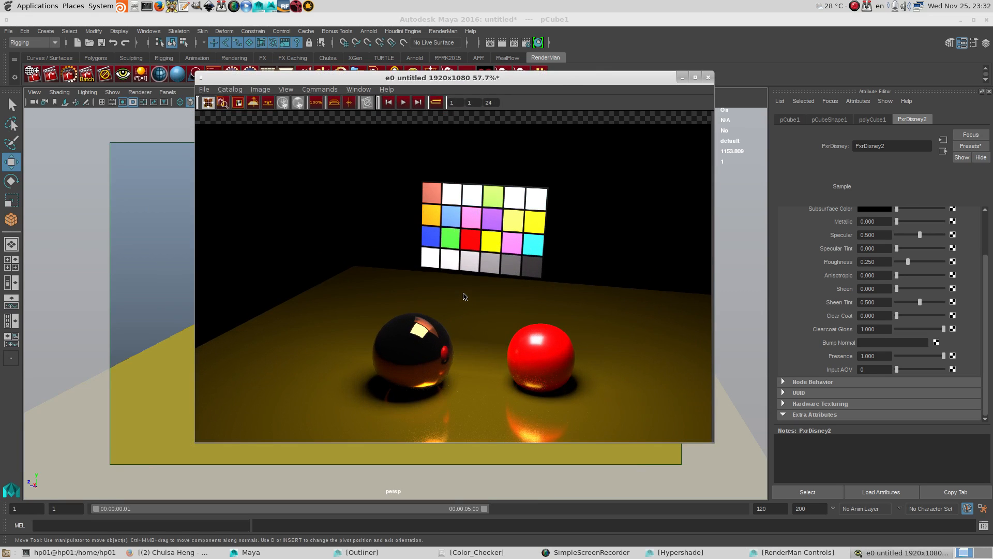
scroll(464, 297, down, 1)
Step: Set Max Samples in the RenderMan sampling settings to 32
click(32, 75)
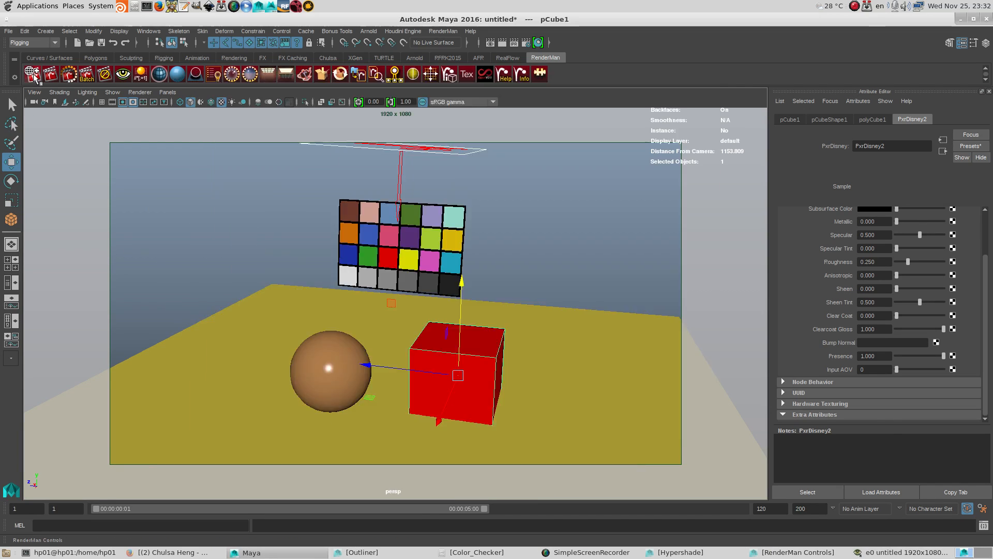
key(Tab)
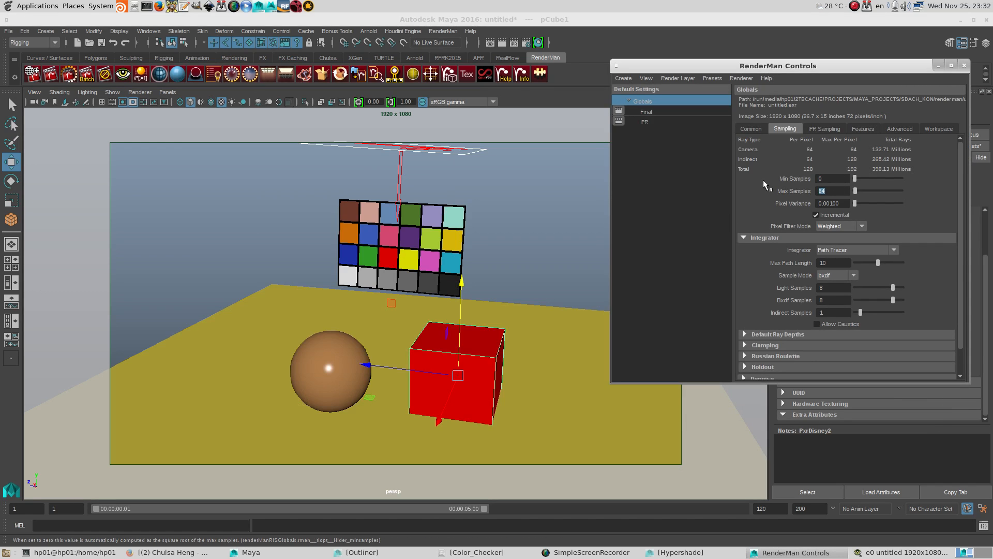
text(32)
key(Return)
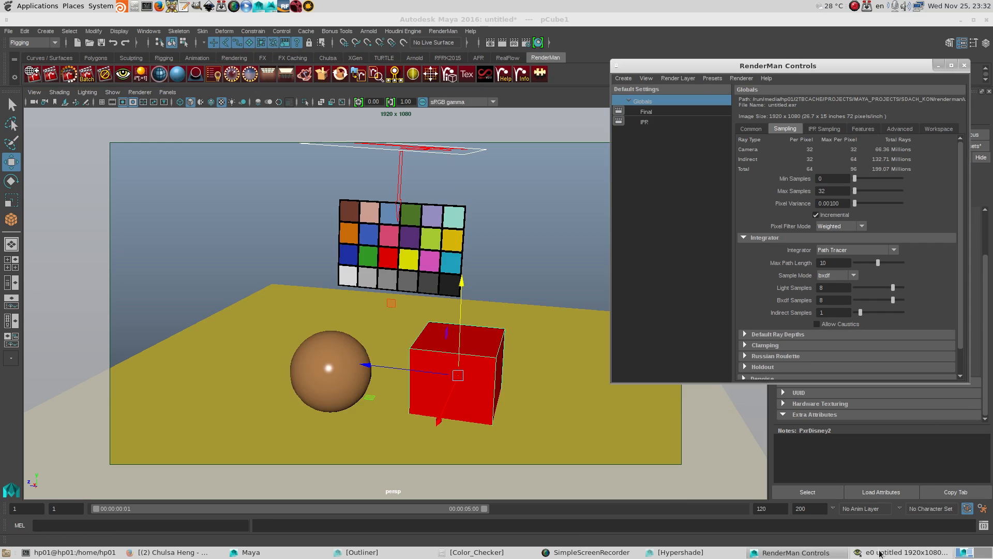
Step: Return to the render window and display the rendered image at 100% size
click(906, 552)
click(313, 88)
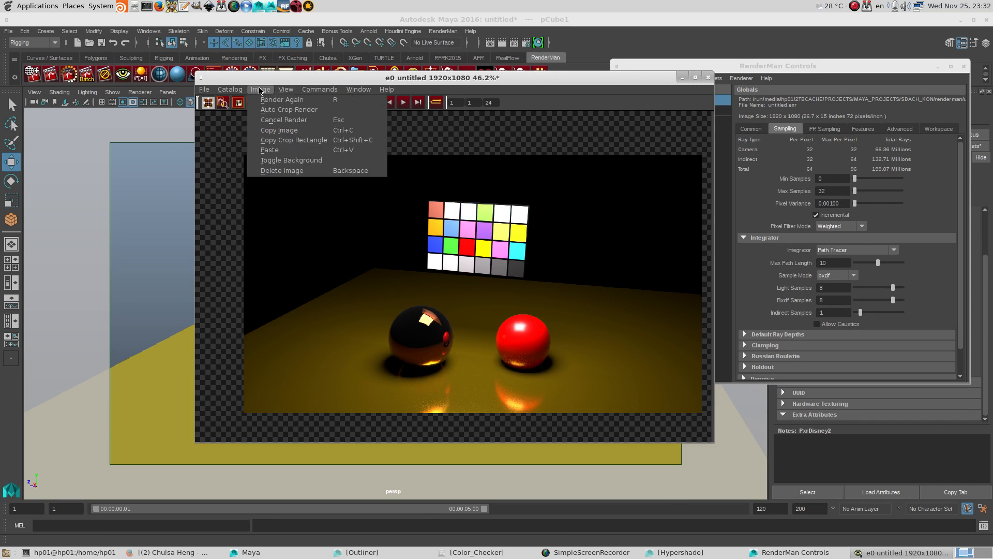
mouse_move(231, 91)
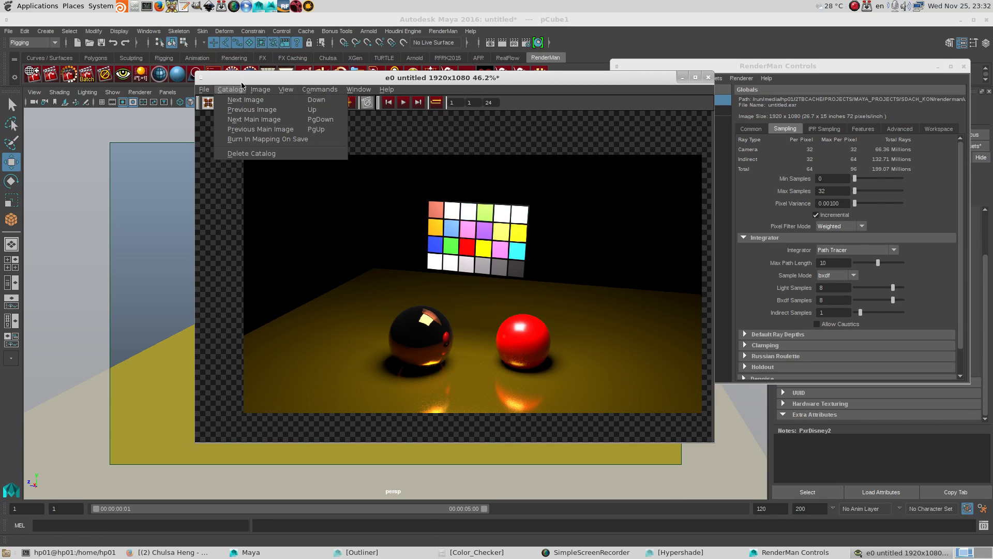
click(250, 78)
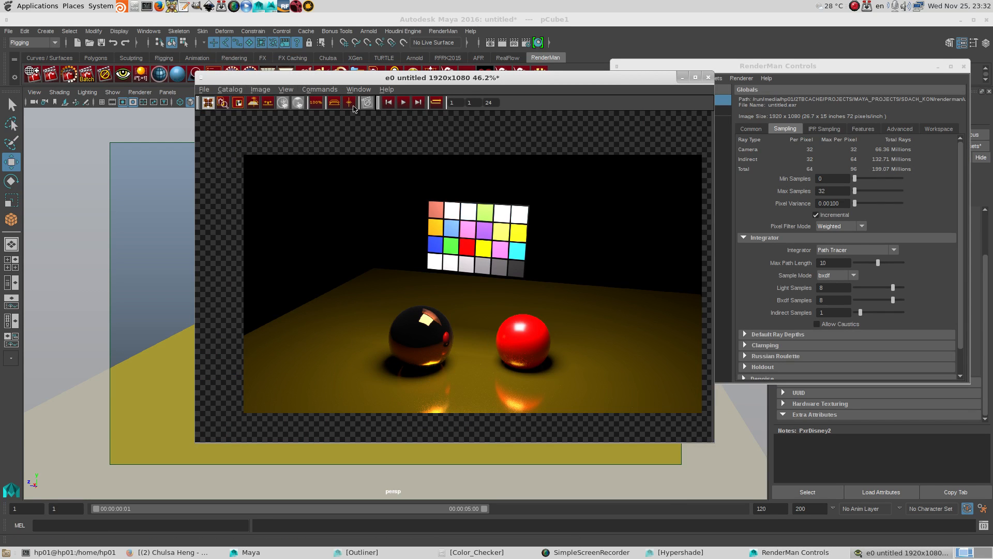
click(316, 103)
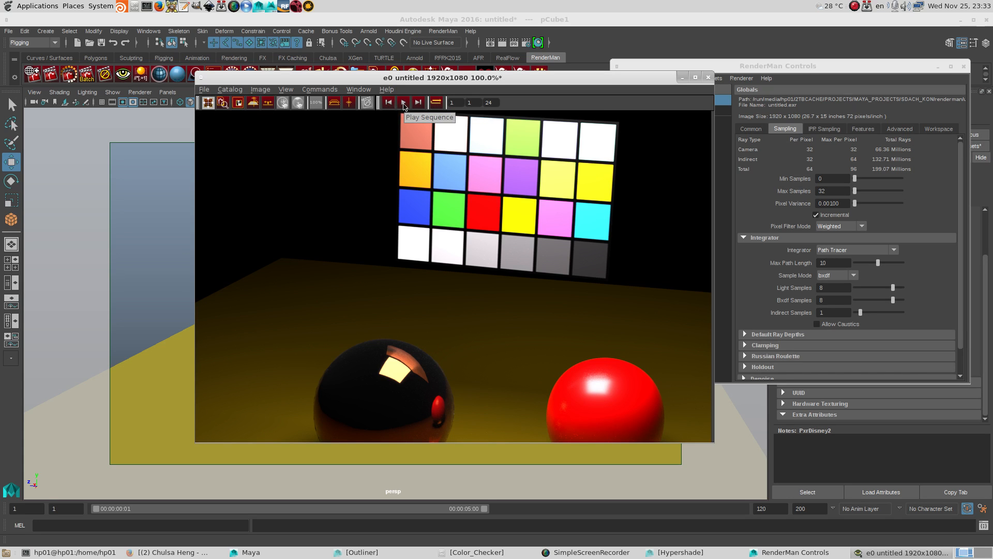
Step: Review the render viewer's image, catalog, file and view commands, and render the scene again
click(264, 91)
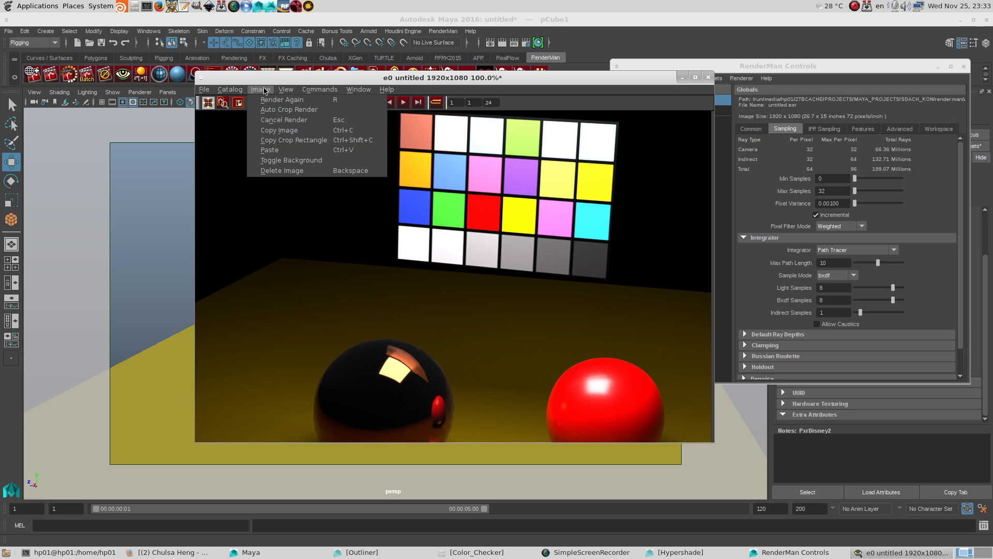
mouse_move(239, 91)
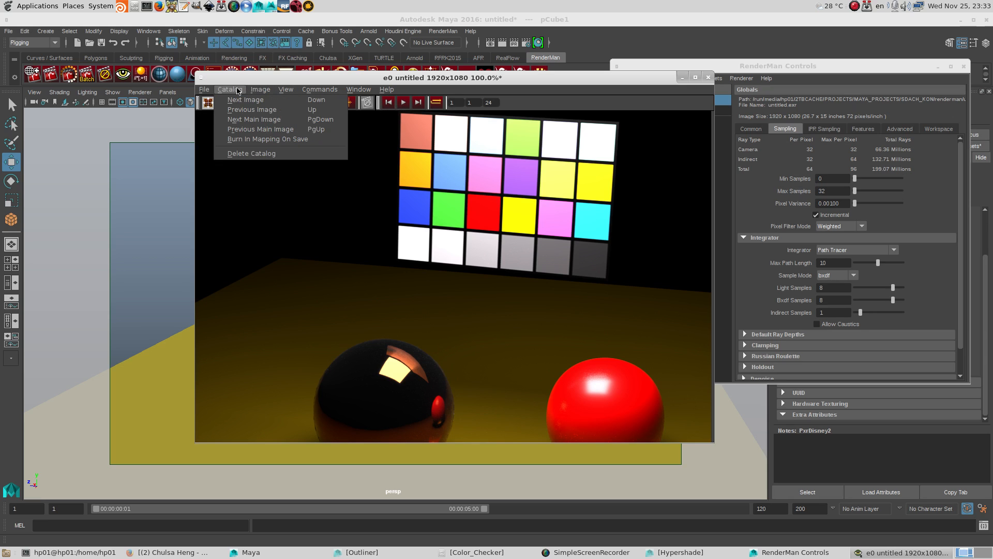
mouse_move(204, 91)
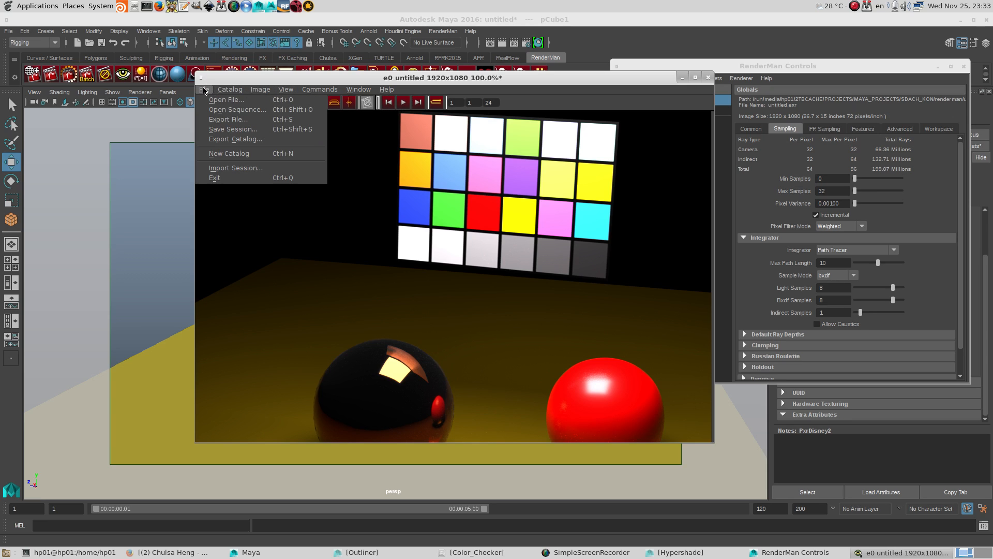
mouse_move(284, 91)
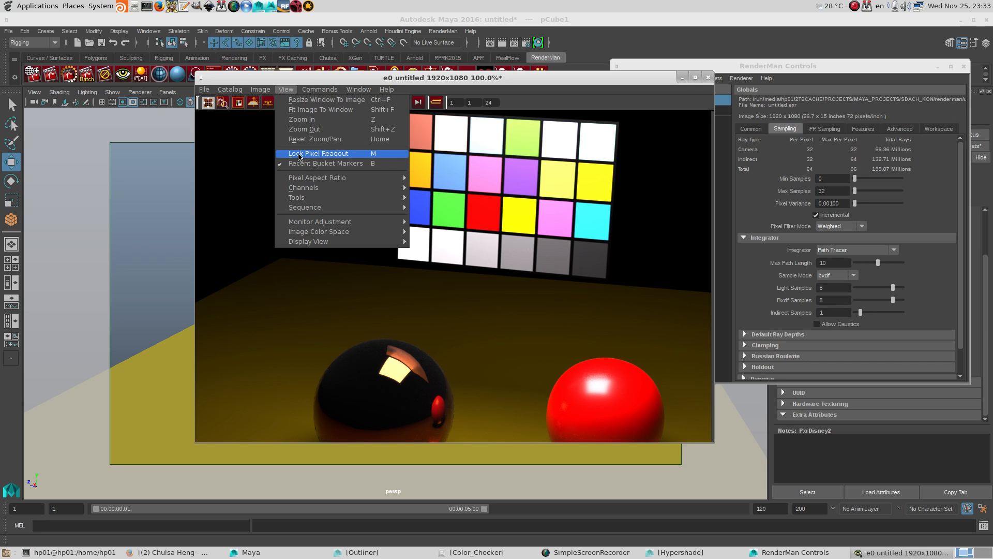
click(331, 79)
click(260, 90)
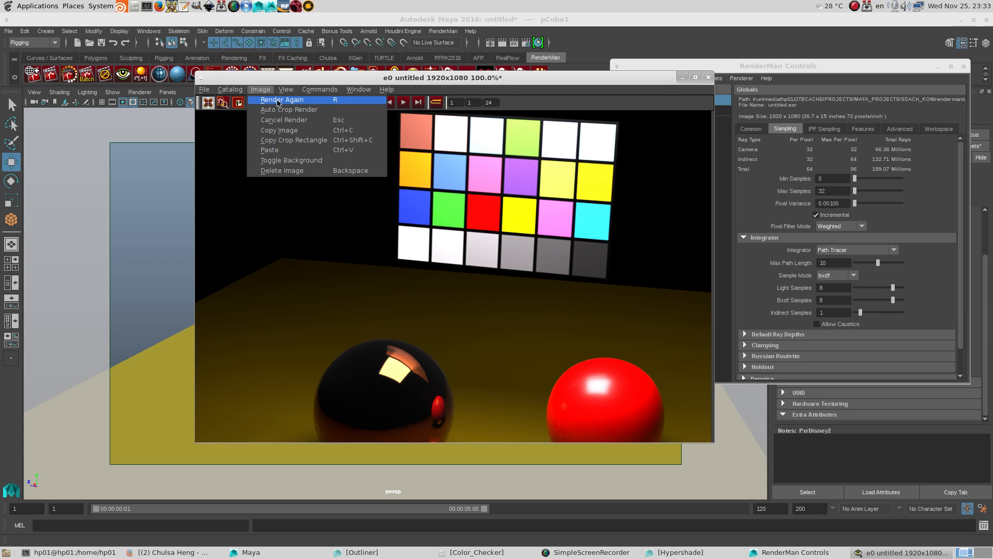
click(277, 100)
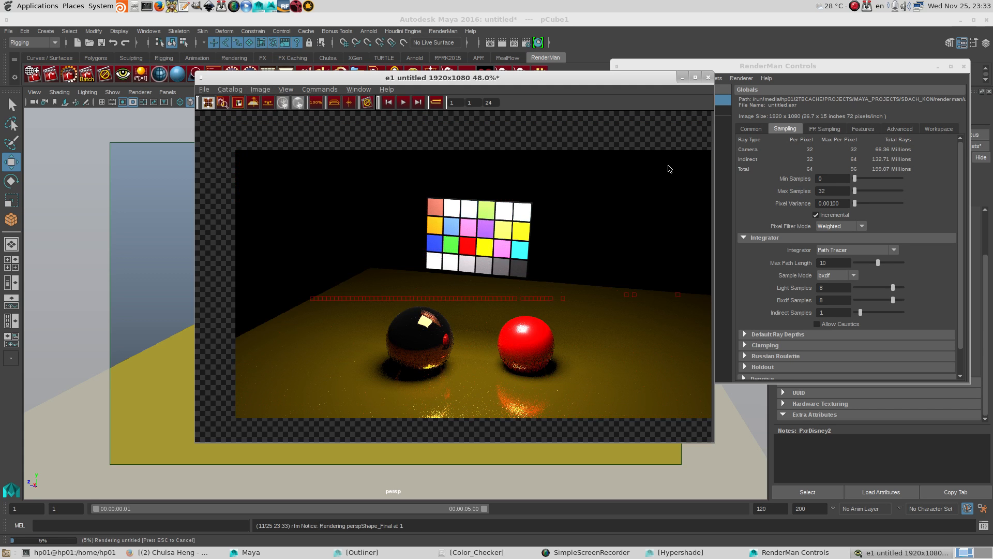
Step: Show the Catalog and the Inspector in the render window
click(359, 90)
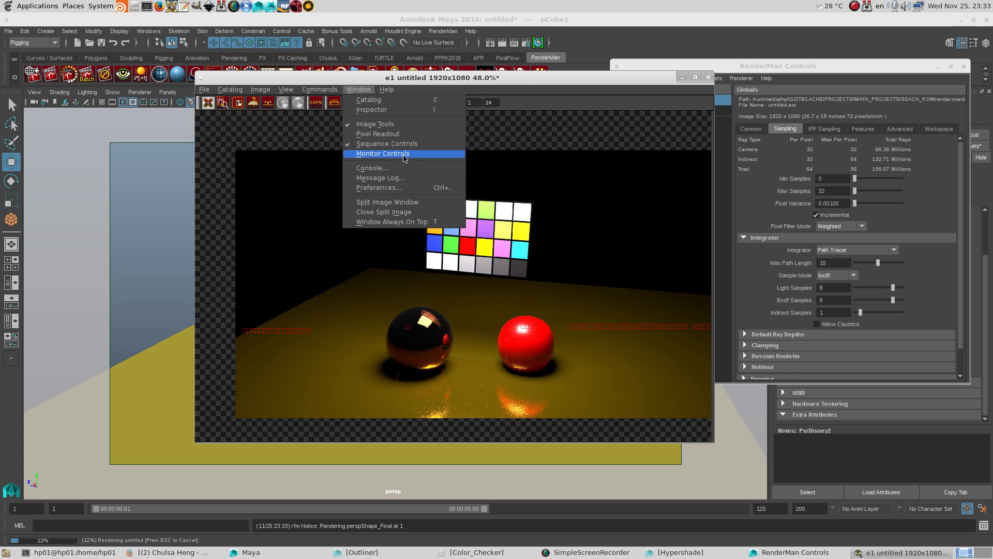
click(386, 99)
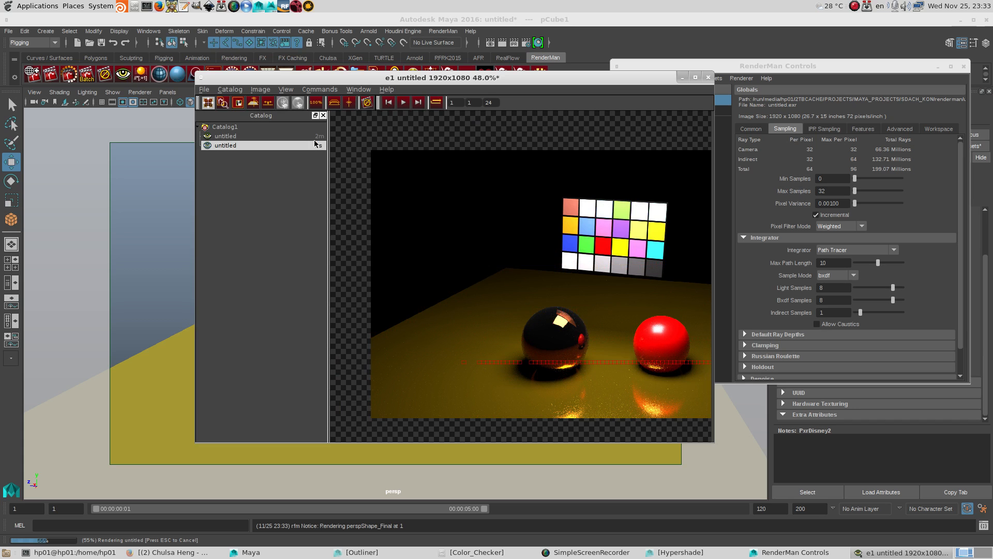
click(358, 89)
click(365, 108)
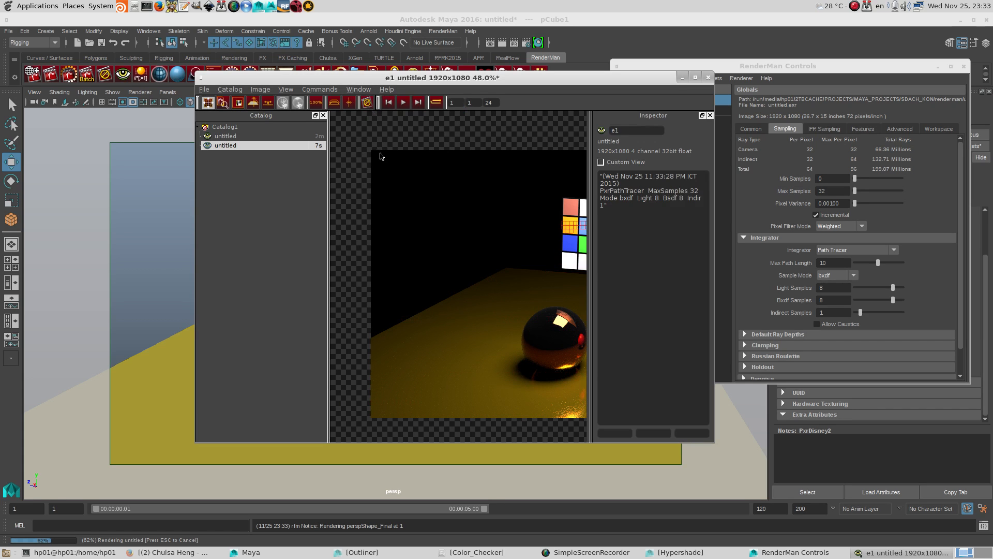
Step: Narrow the Catalog pane to give the rendered image more room, and show the Monitor Controls for gamma and exposure
scroll(446, 278, down, 3)
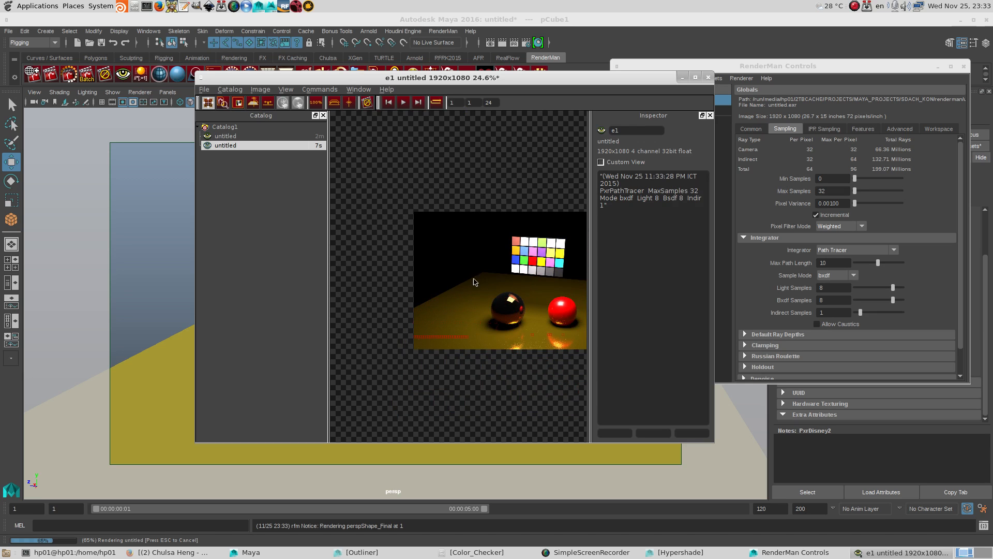
drag(491, 290, 275, 271)
scroll(414, 279, up, 2)
scroll(414, 276, up, 1)
drag(398, 277, 491, 303)
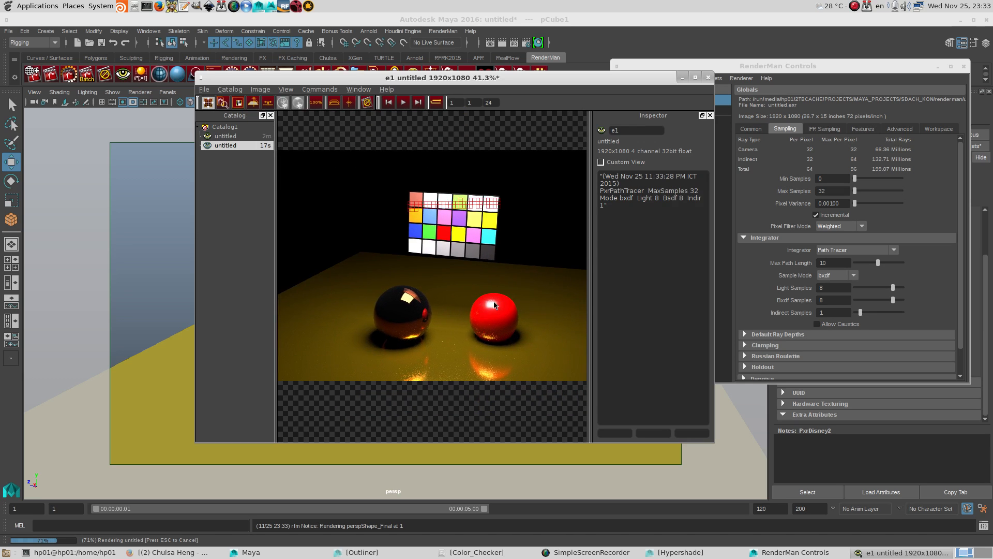
scroll(490, 304, up, 2)
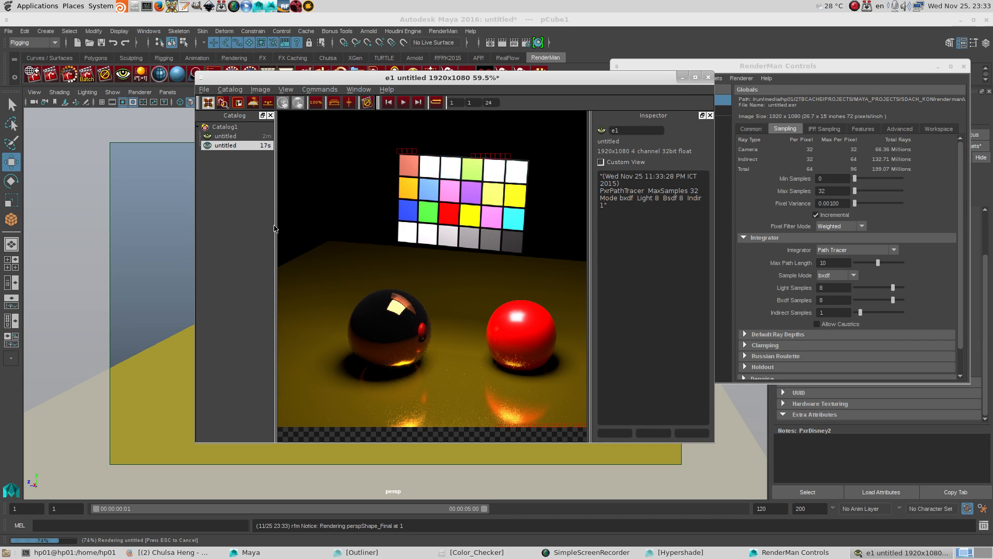
drag(476, 242, 458, 240)
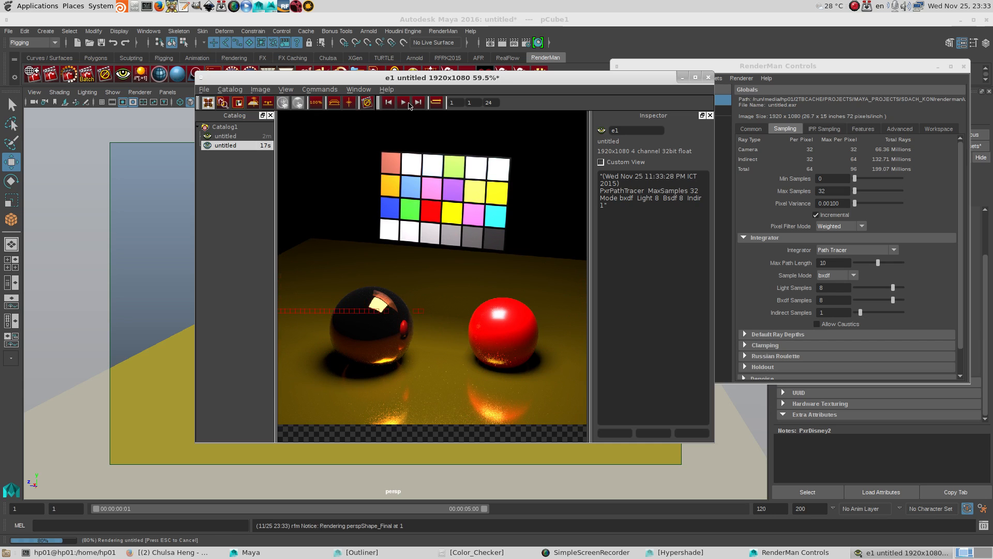
click(359, 89)
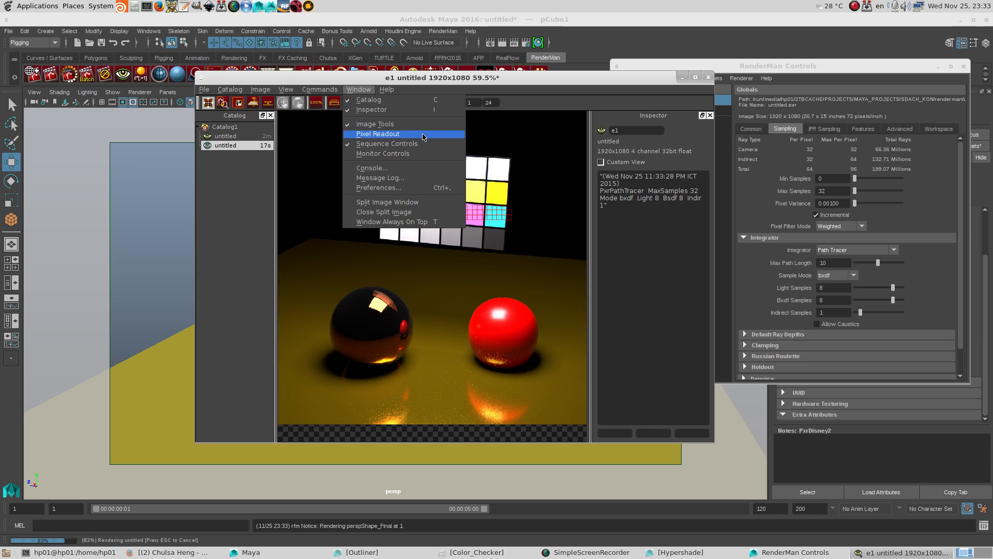
click(407, 155)
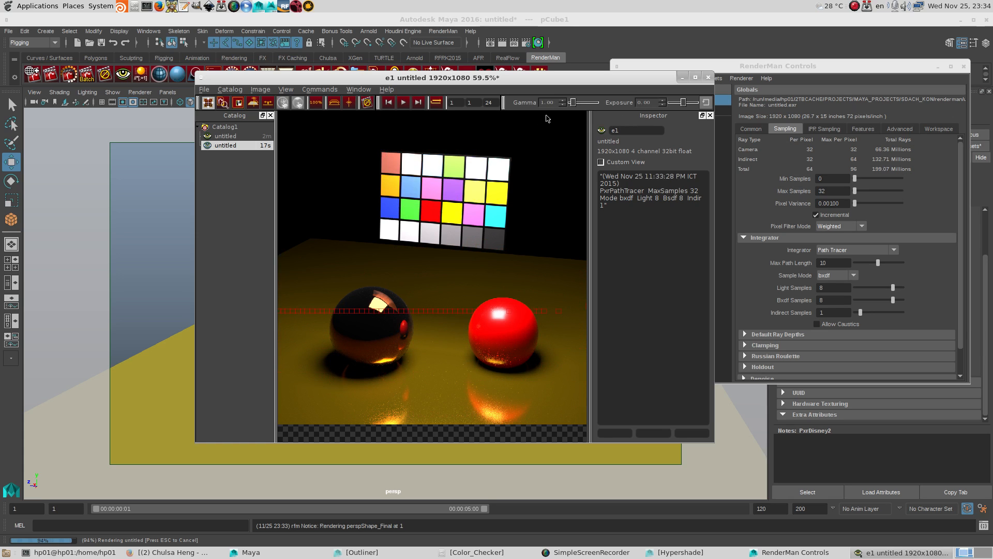
Step: Open the reference image 008qjr-18782584.gif from the Pictures/Color_Checker folder
click(475, 552)
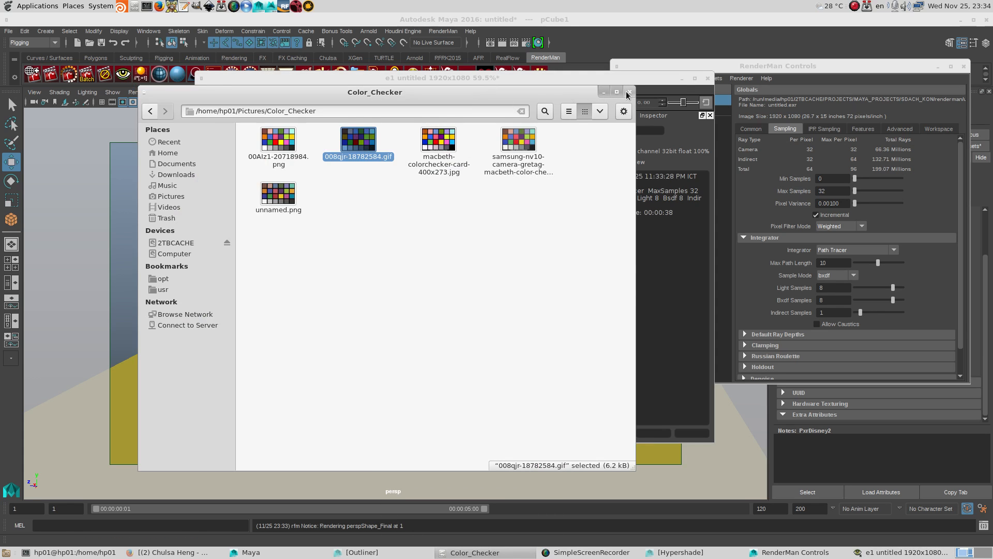
click(629, 91)
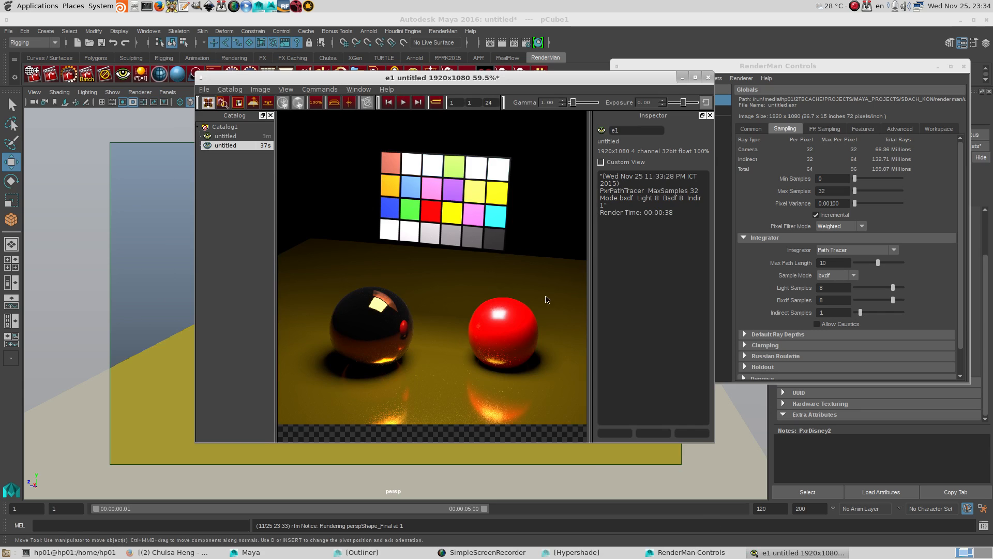
click(79, 5)
click(93, 34)
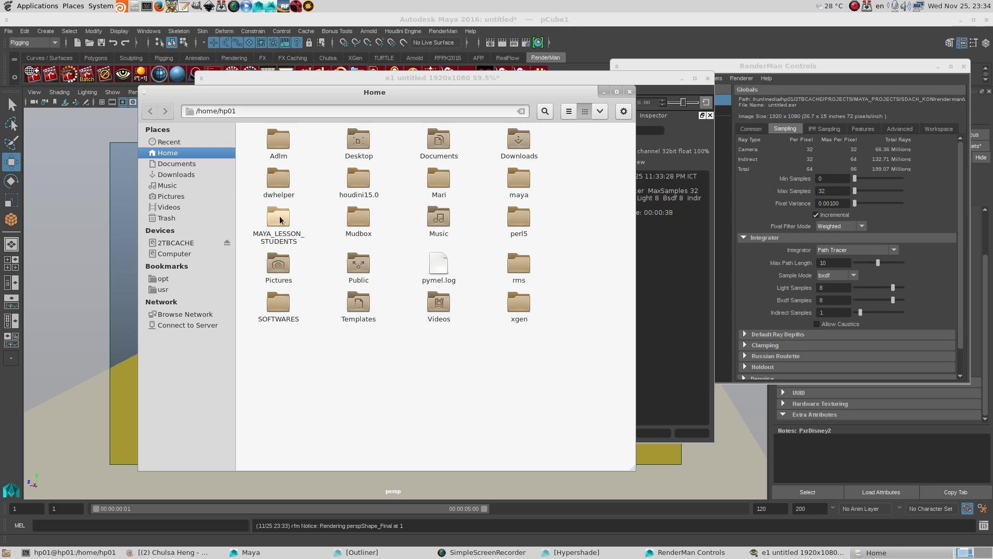
click(167, 196)
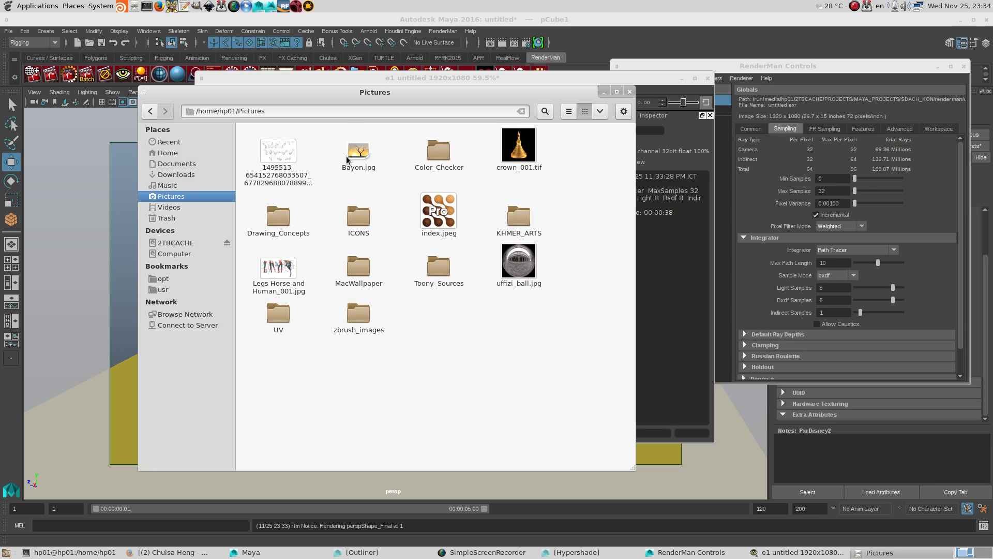
double_click(439, 150)
double_click(358, 141)
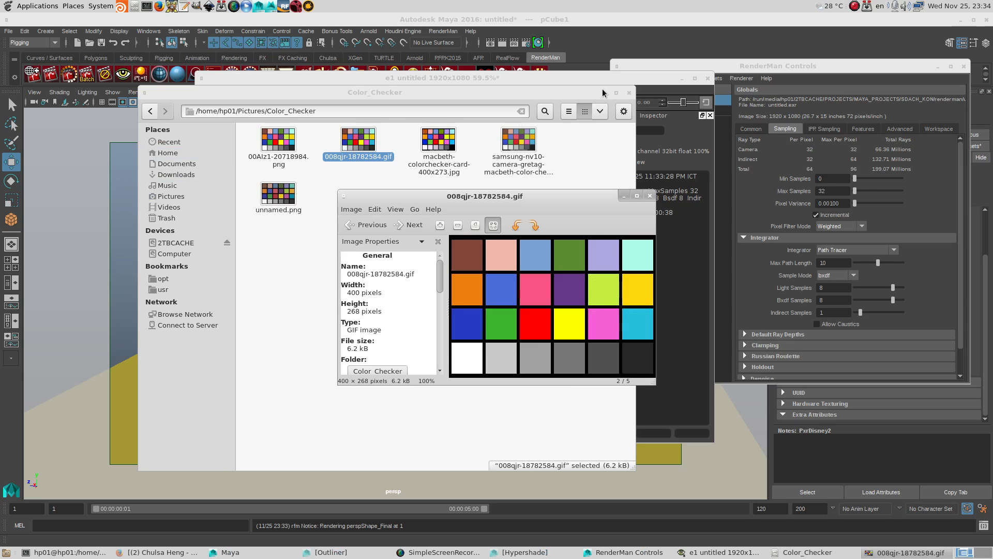
Step: Minimize the Color_Checker folder window and place the reference image beside the rendered color chart for comparison
click(603, 93)
drag(542, 198, 245, 95)
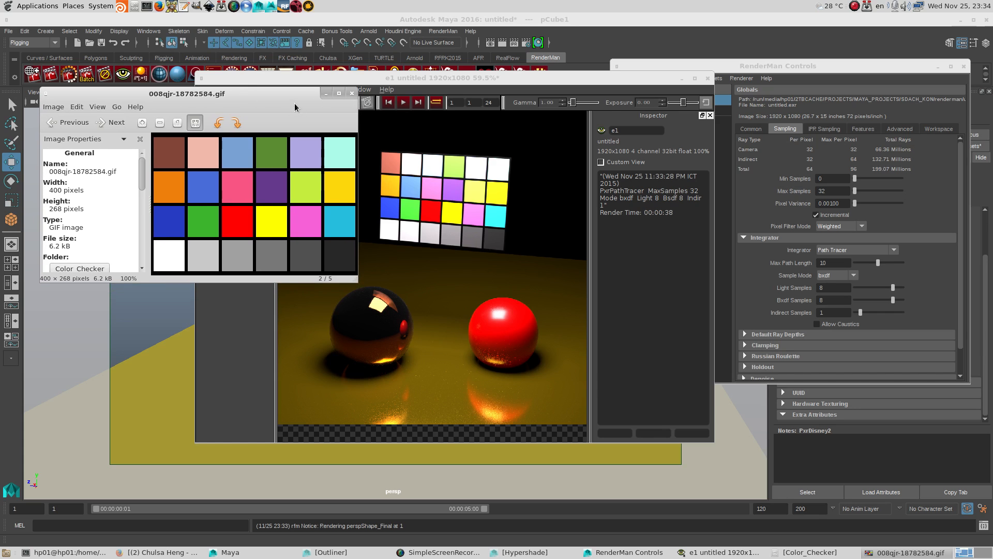
drag(295, 107, 262, 103)
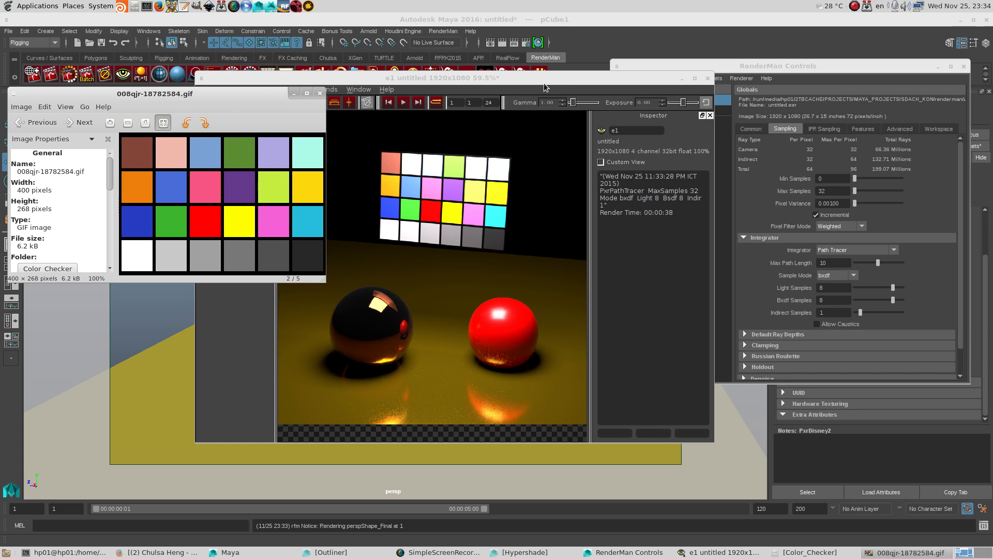
Step: Move the render window off the viewport, select the color checker plane, and move it forward and left, above the sphere
drag(544, 83, 871, 107)
click(350, 264)
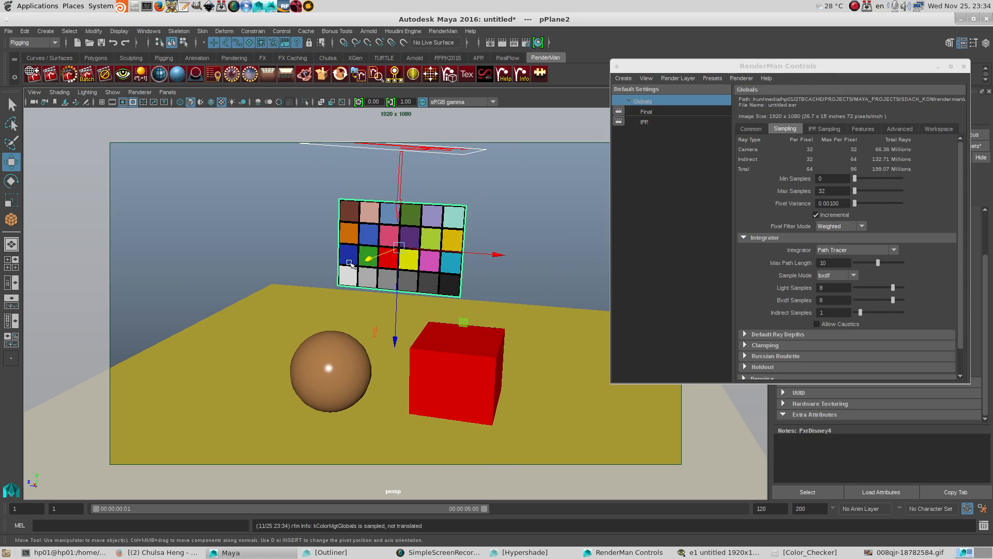
drag(367, 259, 325, 272)
drag(460, 268, 357, 260)
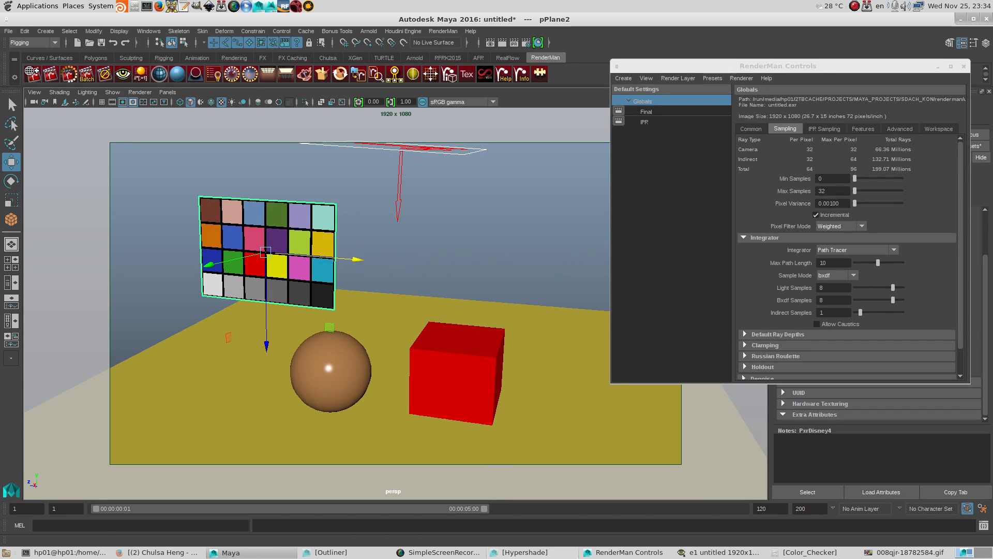
Step: Bring the render window back over the viewport and compare the two catalog renders, made with 64 and 32 max samples
click(719, 552)
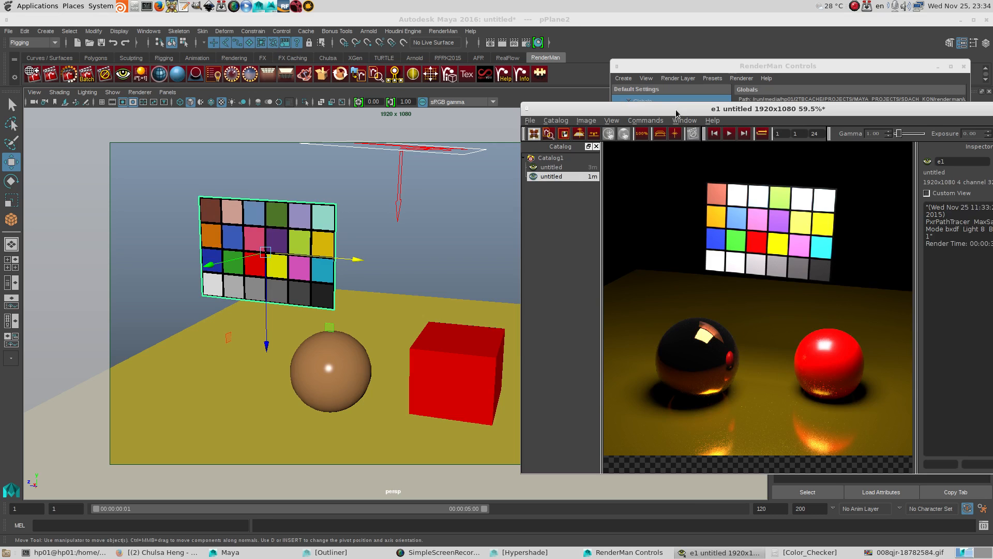
drag(676, 110, 237, 34)
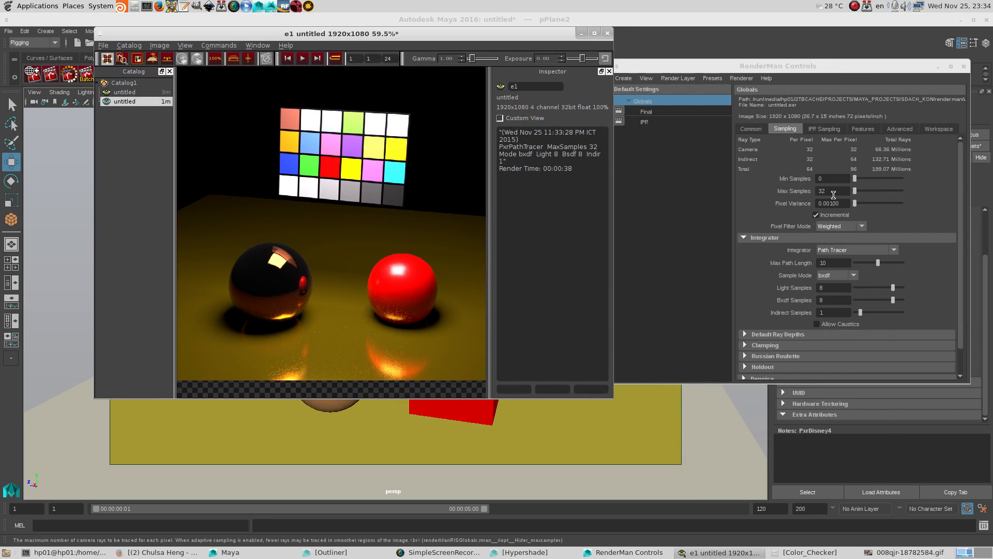
click(163, 93)
click(164, 100)
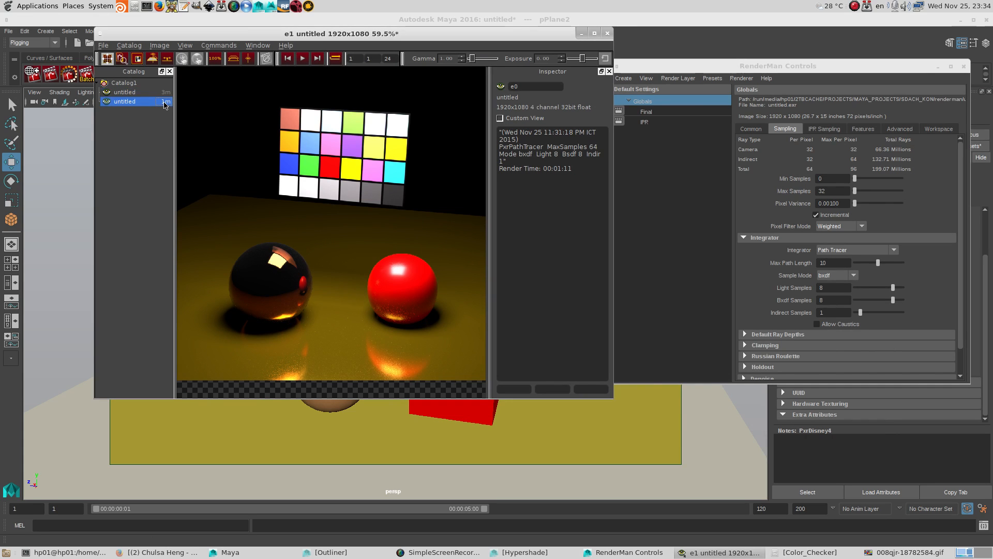
click(166, 91)
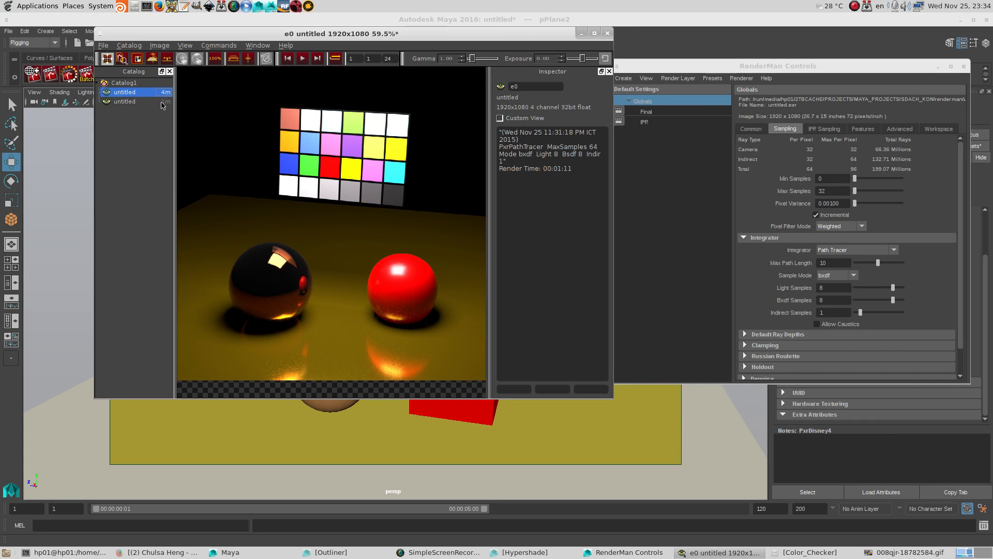
click(162, 104)
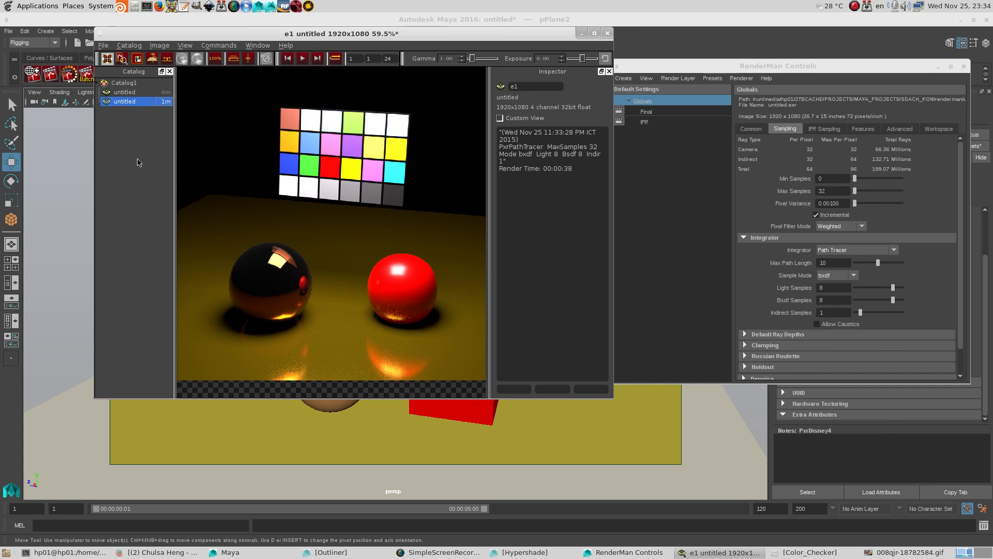
click(156, 96)
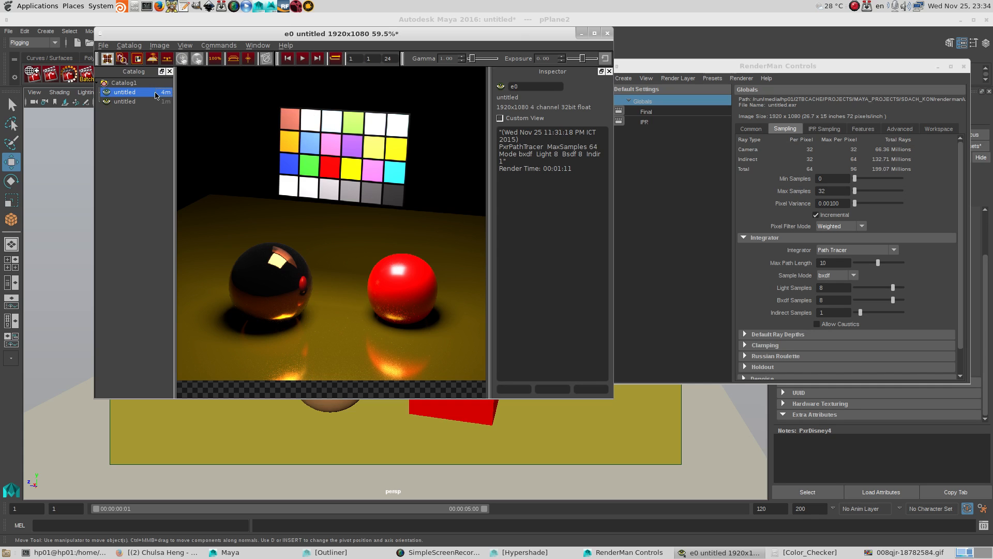
click(164, 102)
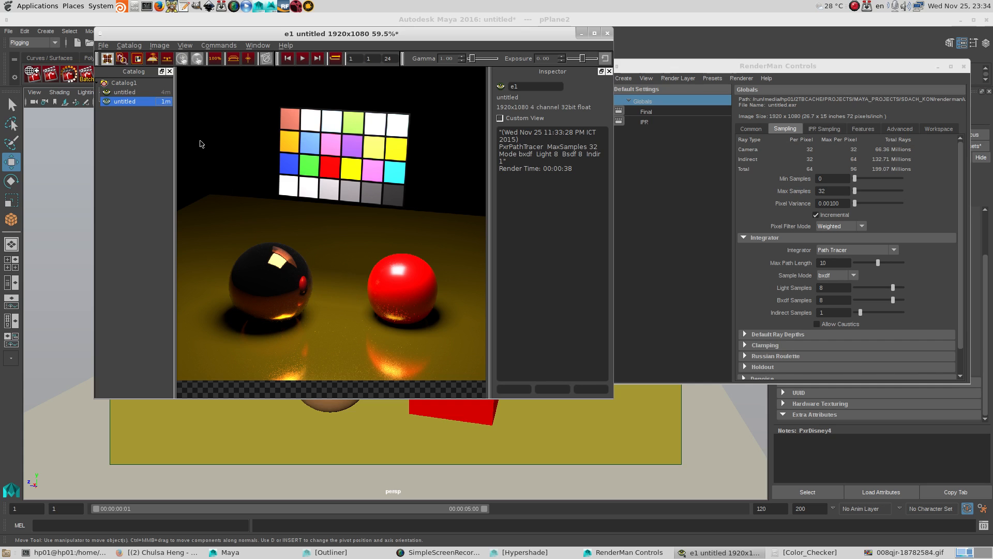
Step: Set Max Samples to 16 in the RenderMan sampling settings and start a new render from the render window
click(803, 203)
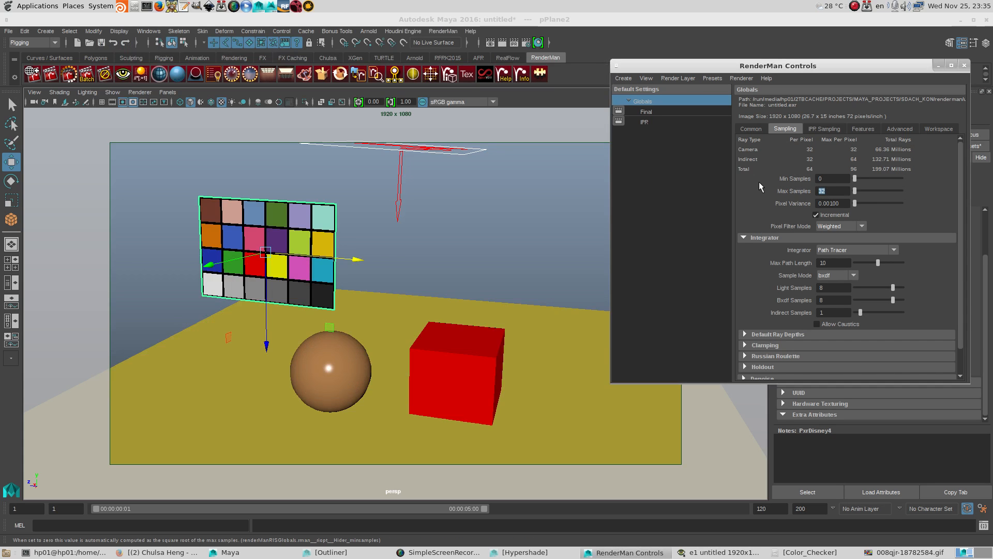
text(16)
click(728, 555)
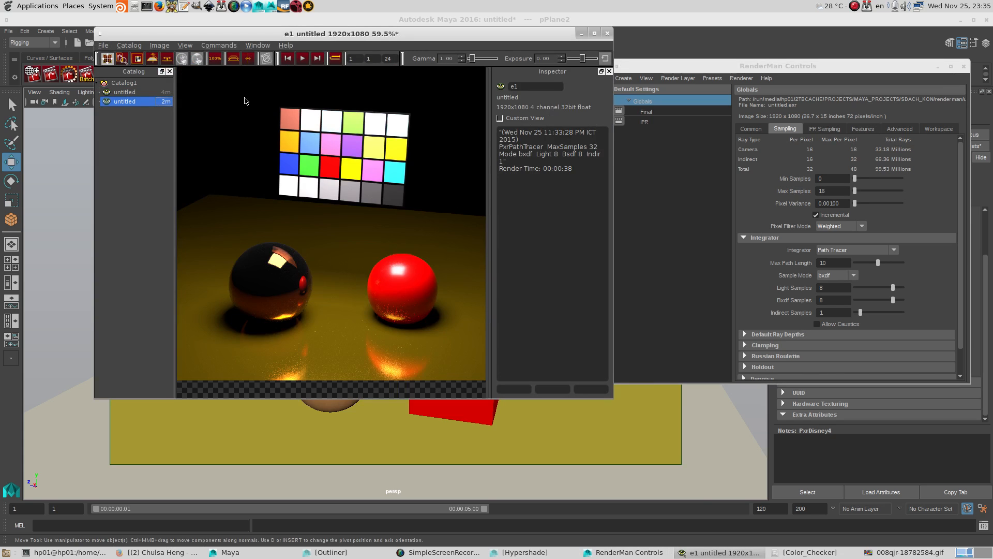
click(160, 46)
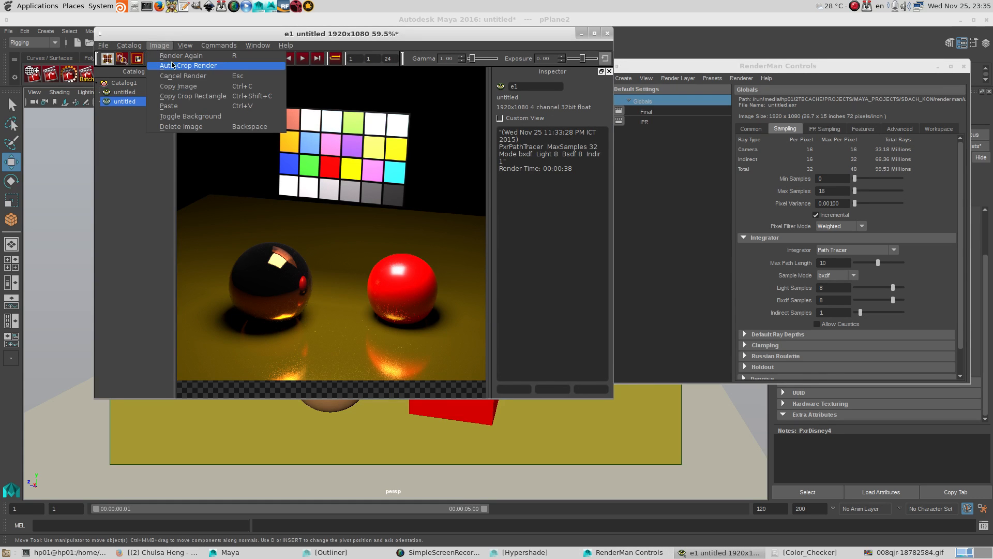
click(202, 66)
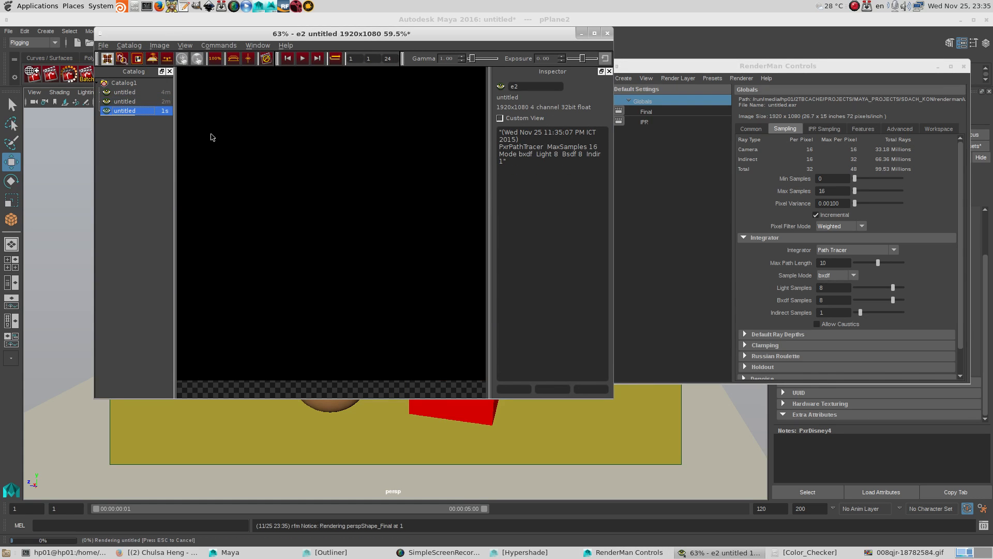
Step: View the catalog renders made with 64 and 32 max samples, and return to the 16-sample render in progress
click(164, 93)
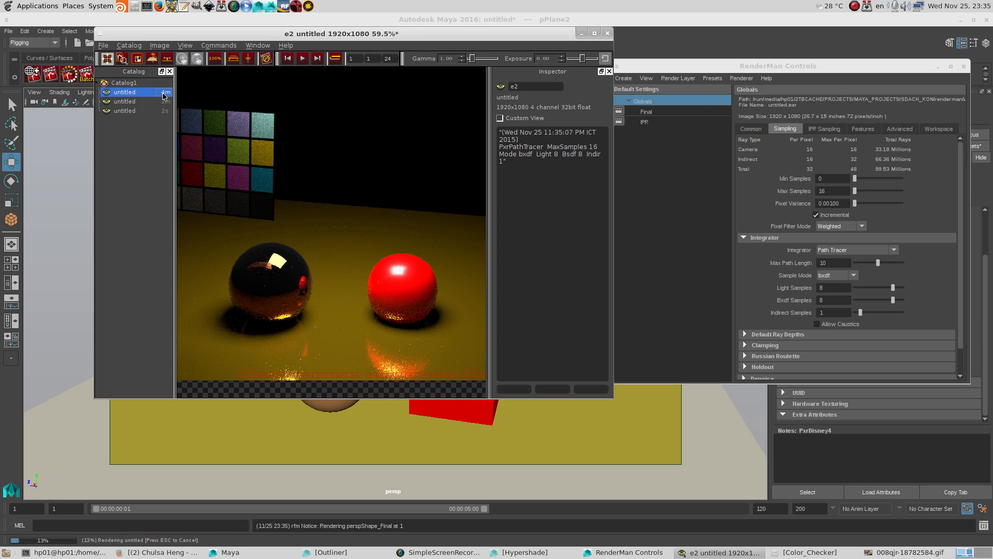
click(160, 101)
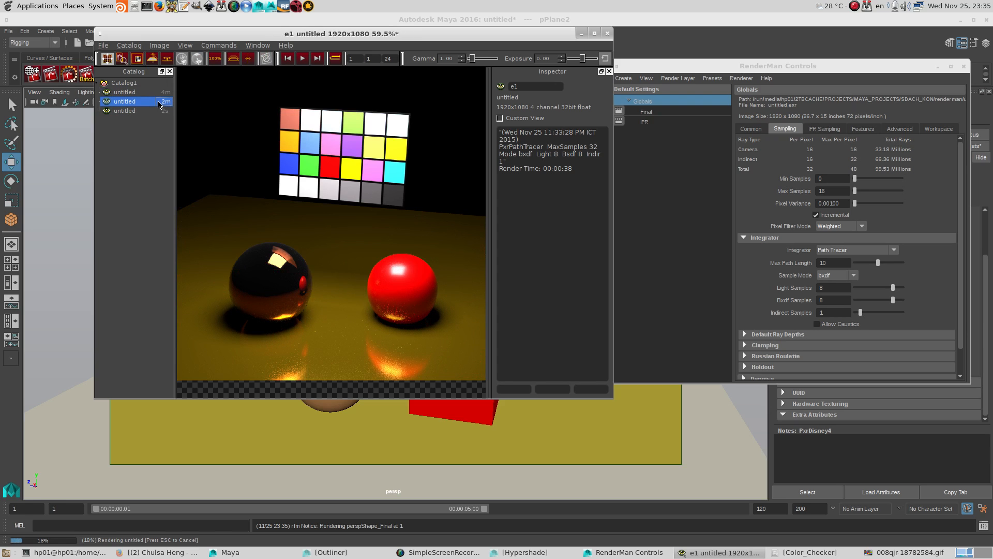
click(161, 111)
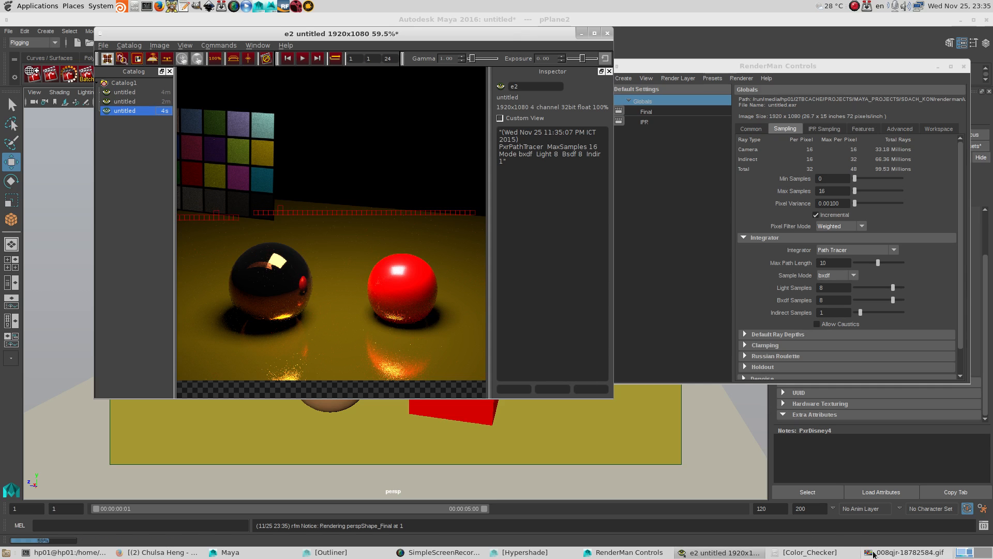
Step: Show the 008qjr-18782584.gif reference image beside the render window and inspect the color chart and spheres in the 16-sample render
click(874, 555)
drag(354, 34, 725, 52)
scroll(701, 219, down, 1)
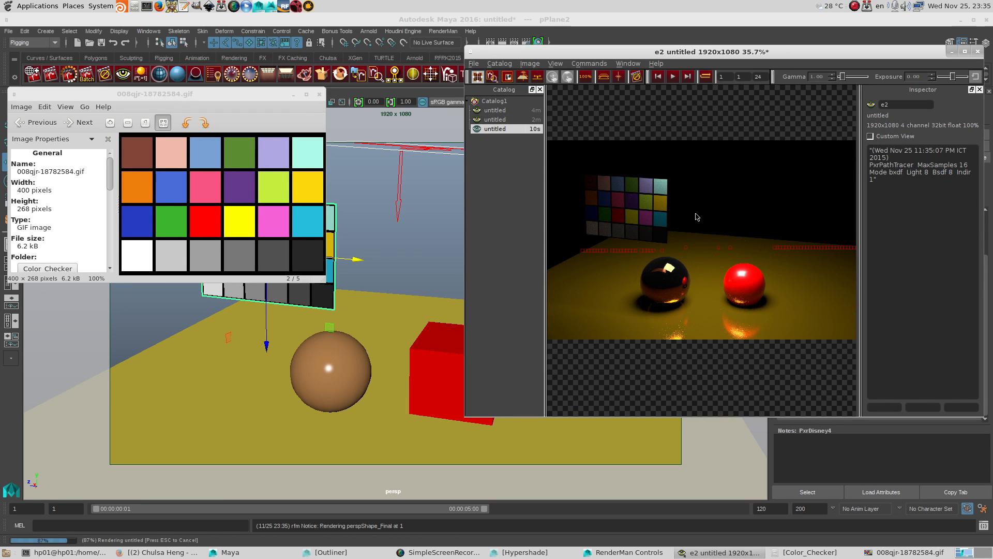
drag(683, 53, 518, 66)
scroll(591, 334, up, 2)
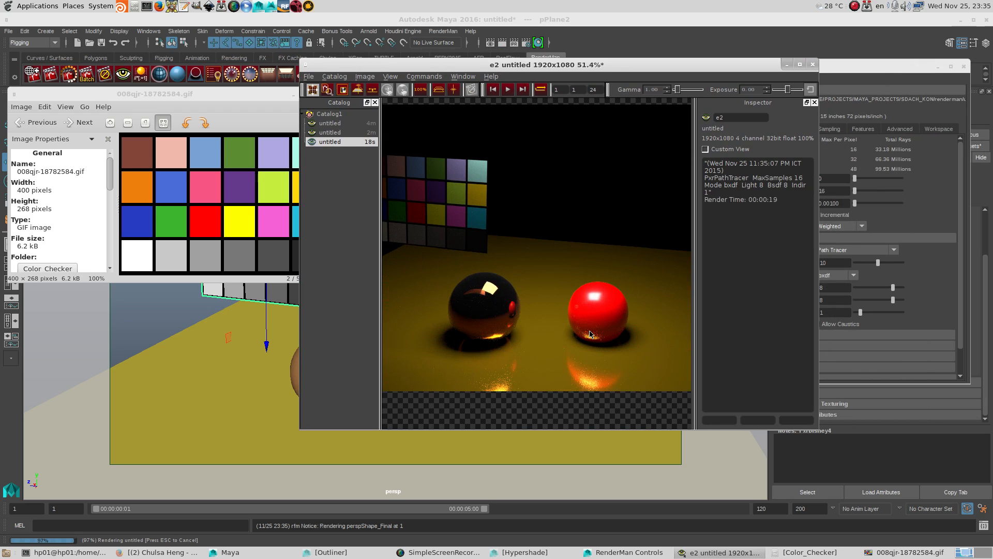
scroll(598, 335, down, 1)
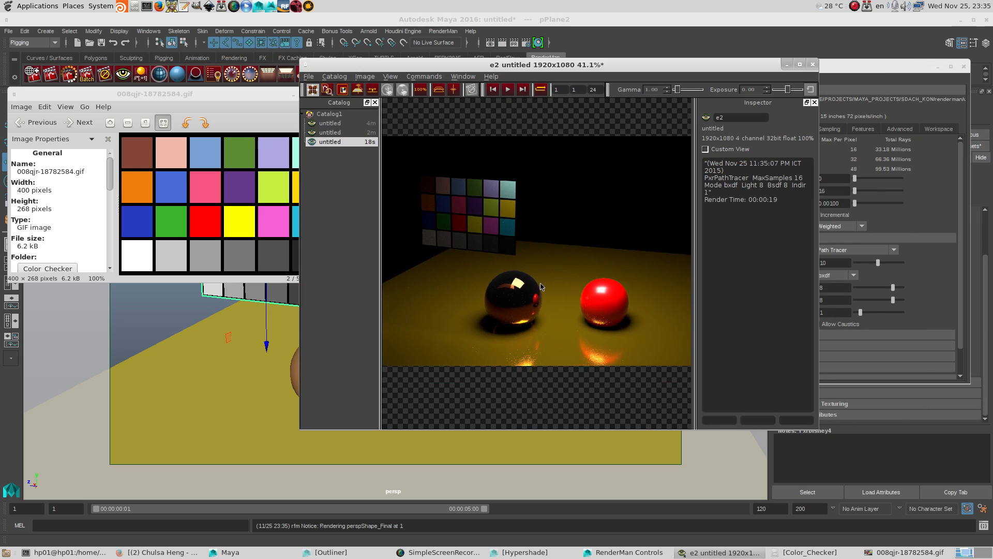
scroll(554, 282, up, 2)
middle_drag(543, 279, 533, 270)
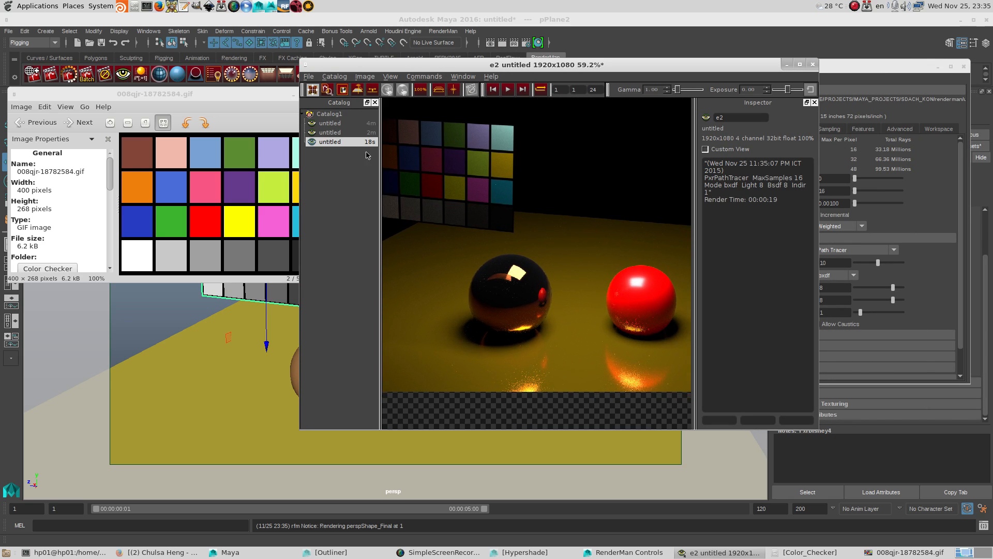
Step: Compare the noise and reflections on the spheres and floor across the three catalog renders made with 64, 32 and 16 max samples
click(369, 133)
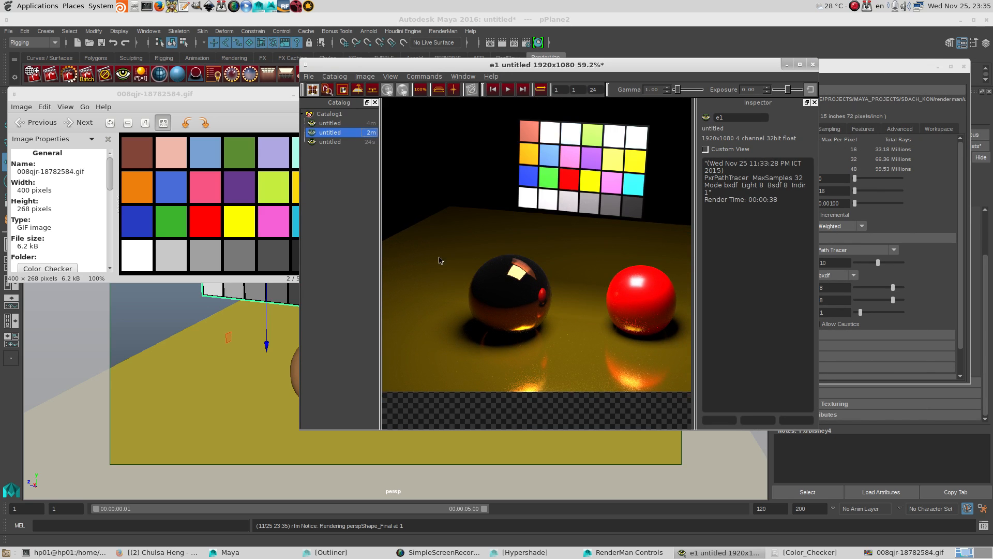
click(369, 124)
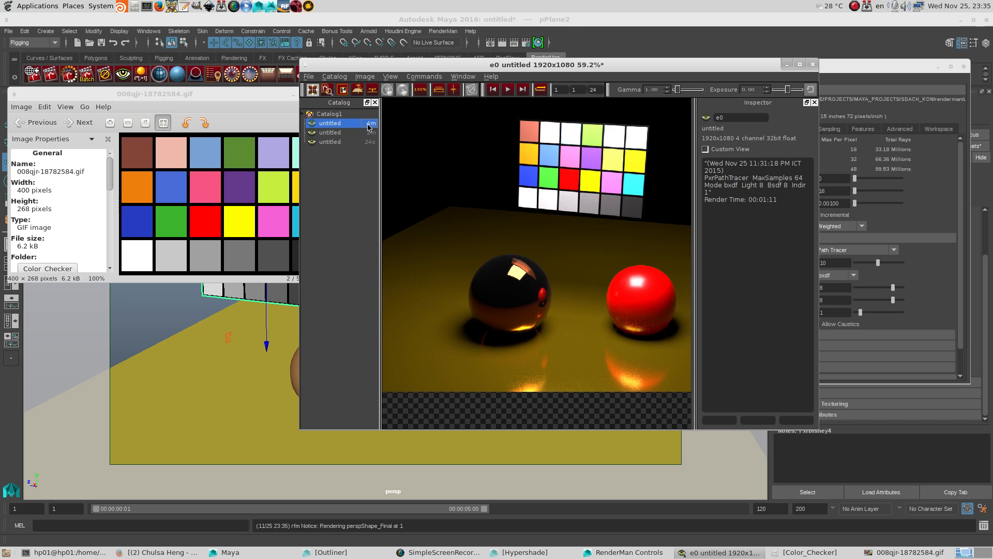
click(369, 136)
click(342, 142)
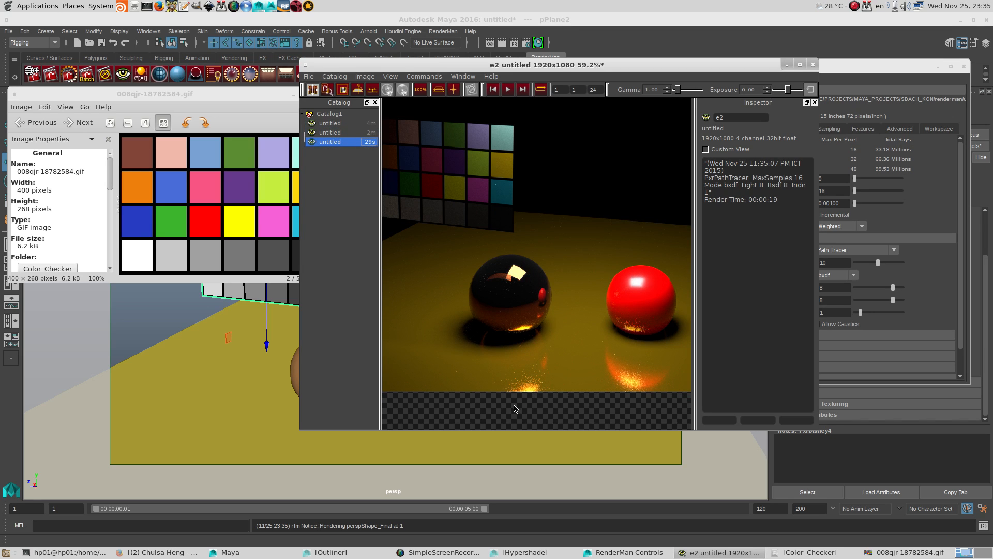
click(369, 124)
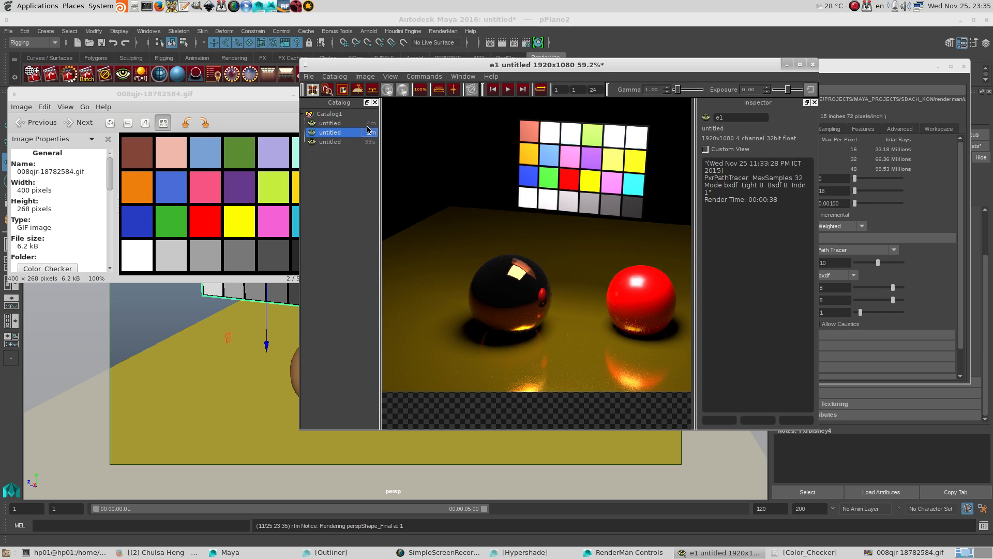
click(366, 141)
click(367, 133)
click(370, 125)
click(367, 143)
click(368, 134)
click(370, 125)
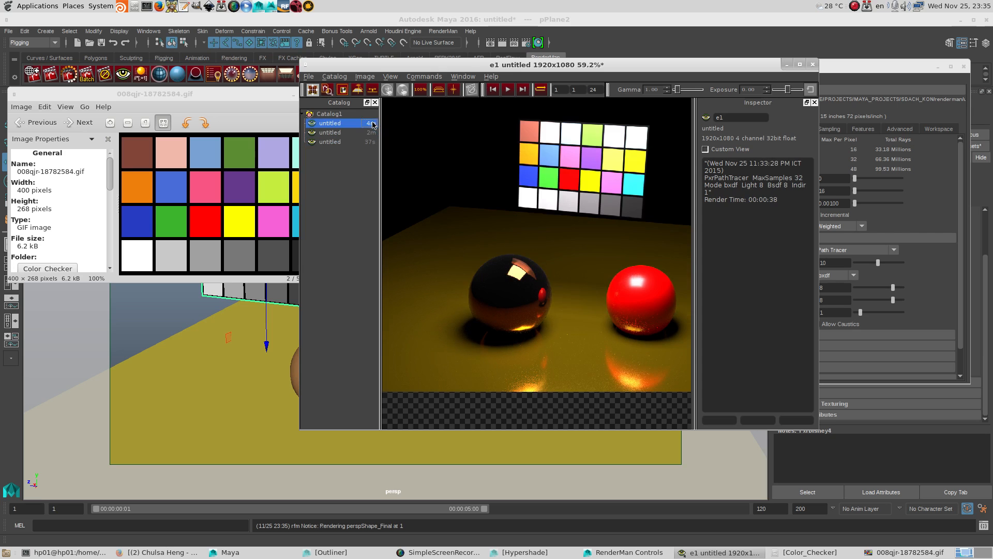
click(363, 143)
Step: Close the render window, the color checker reference image and the RenderMan Controls window
click(812, 65)
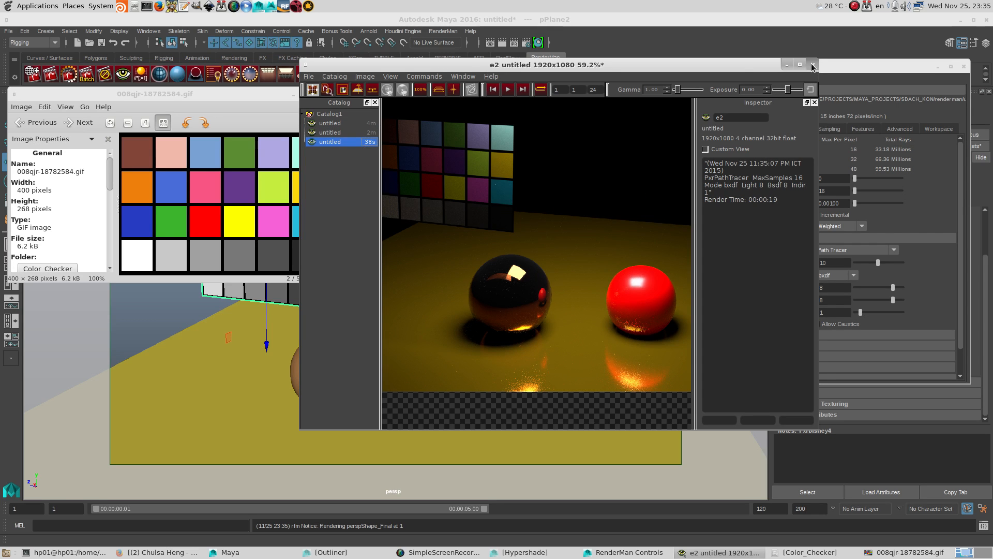
click(90, 83)
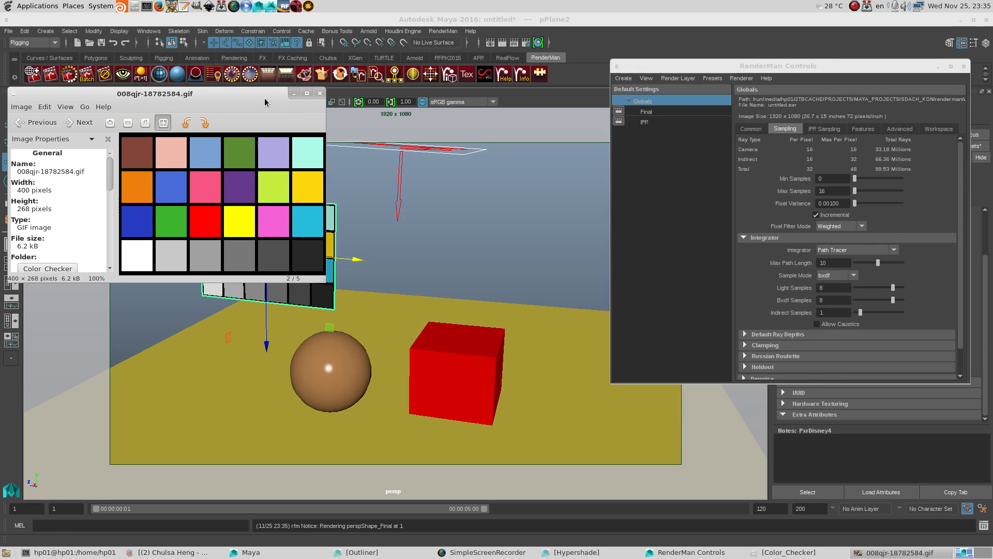
click(320, 93)
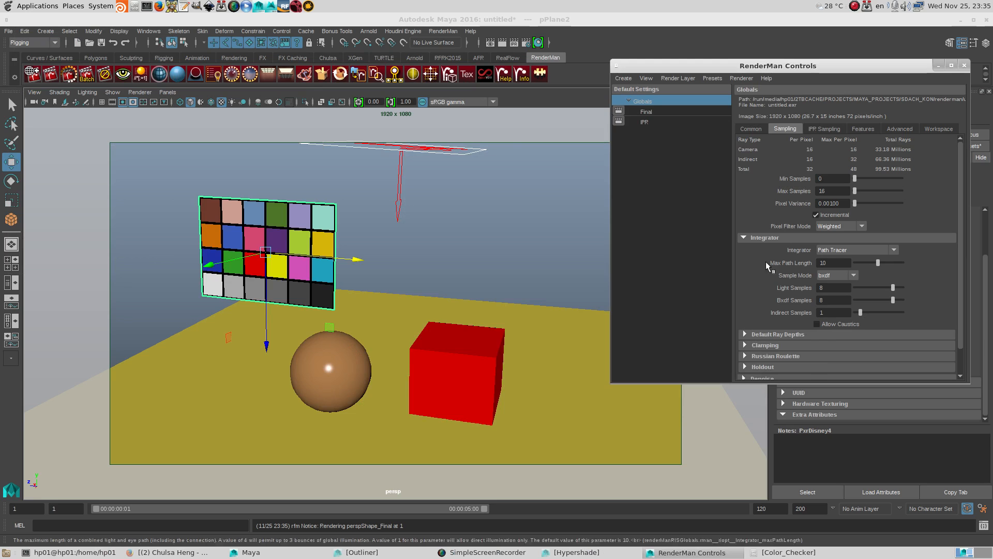
click(964, 65)
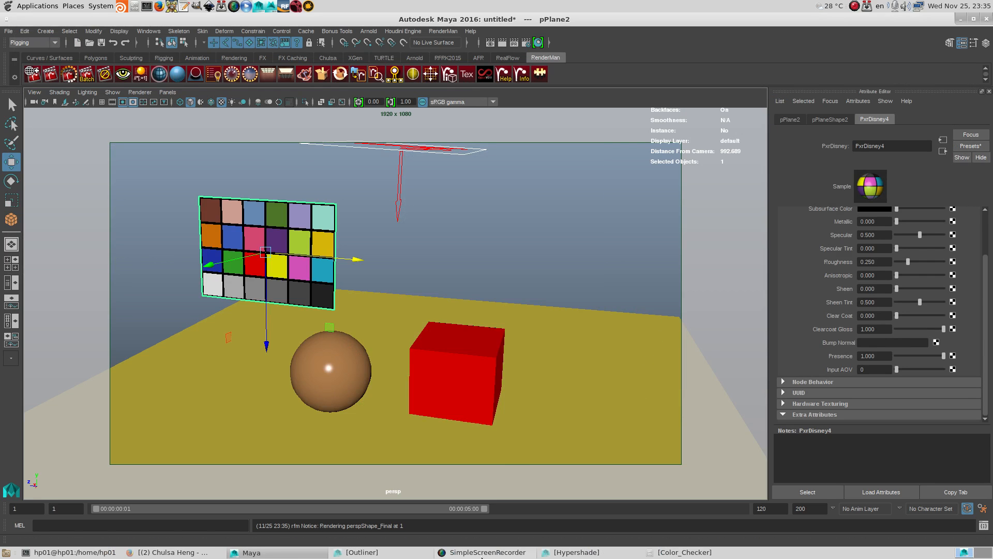
click(488, 552)
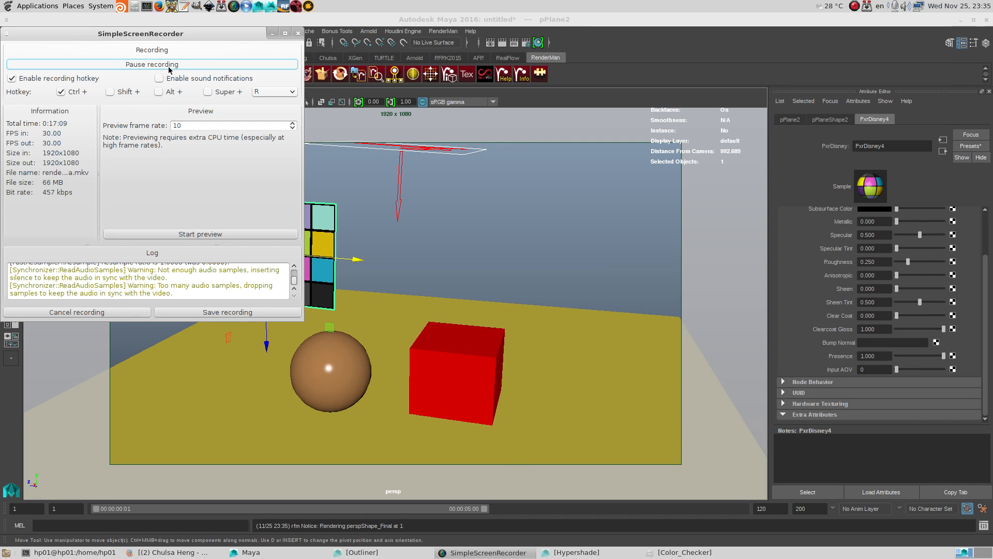
drag(204, 35, 580, 99)
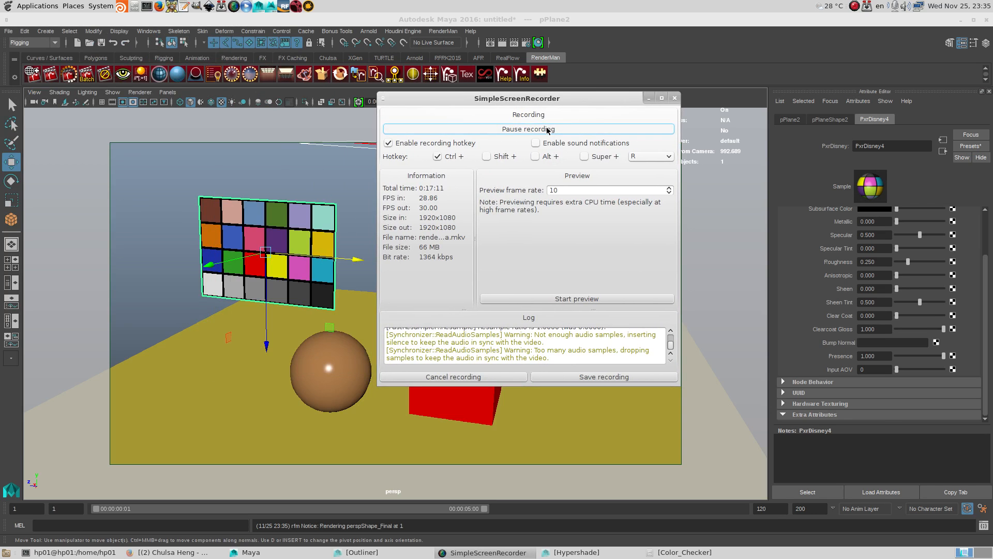